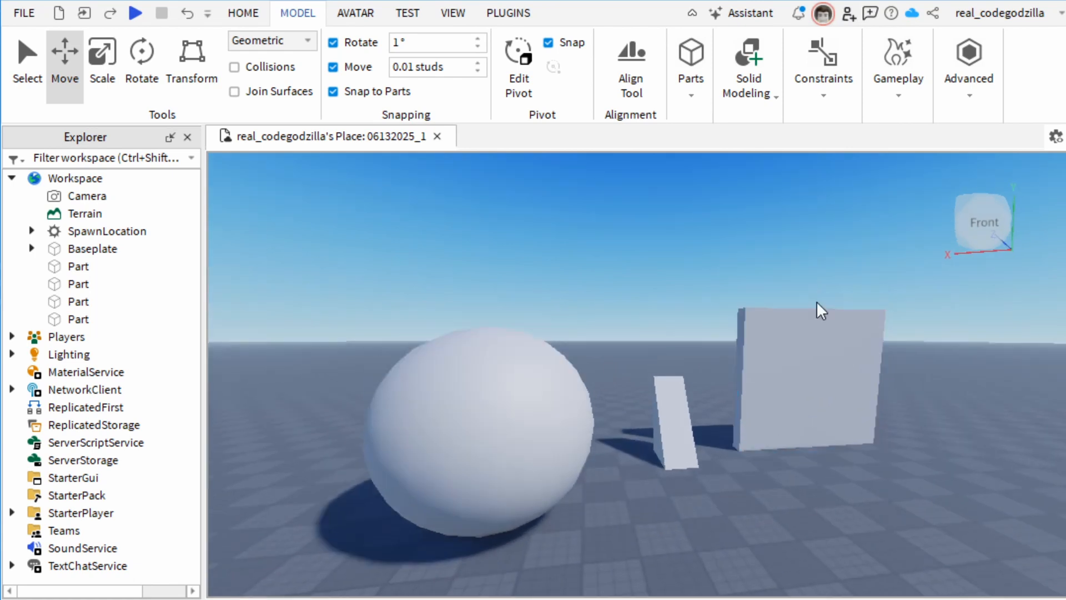
Select the tall flat block part in the scene and rename it Wall.
key("s")
key("d")
key("w")
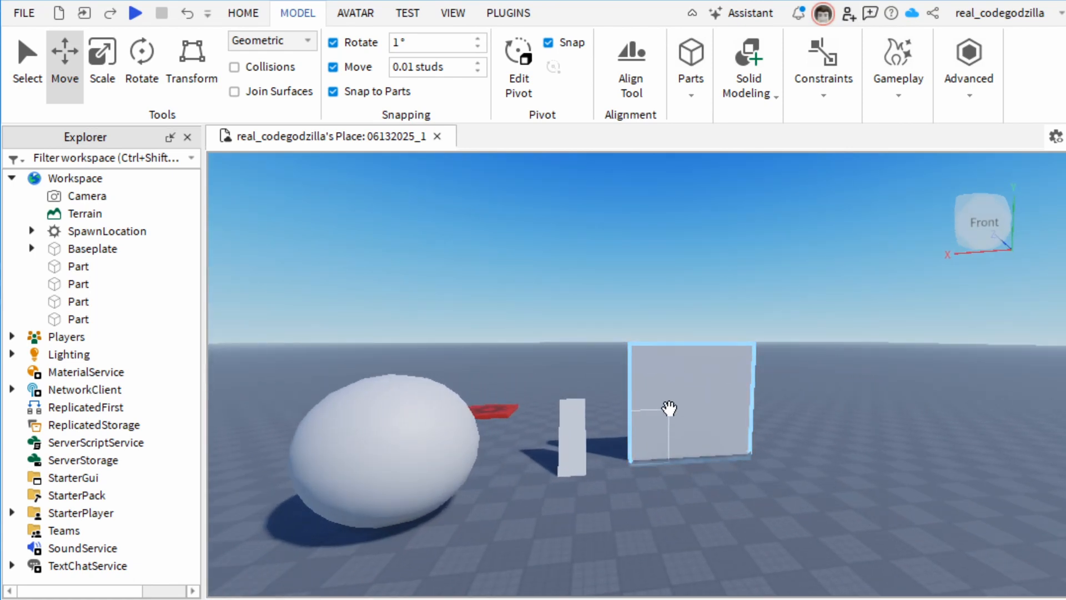
left_click(683, 371)
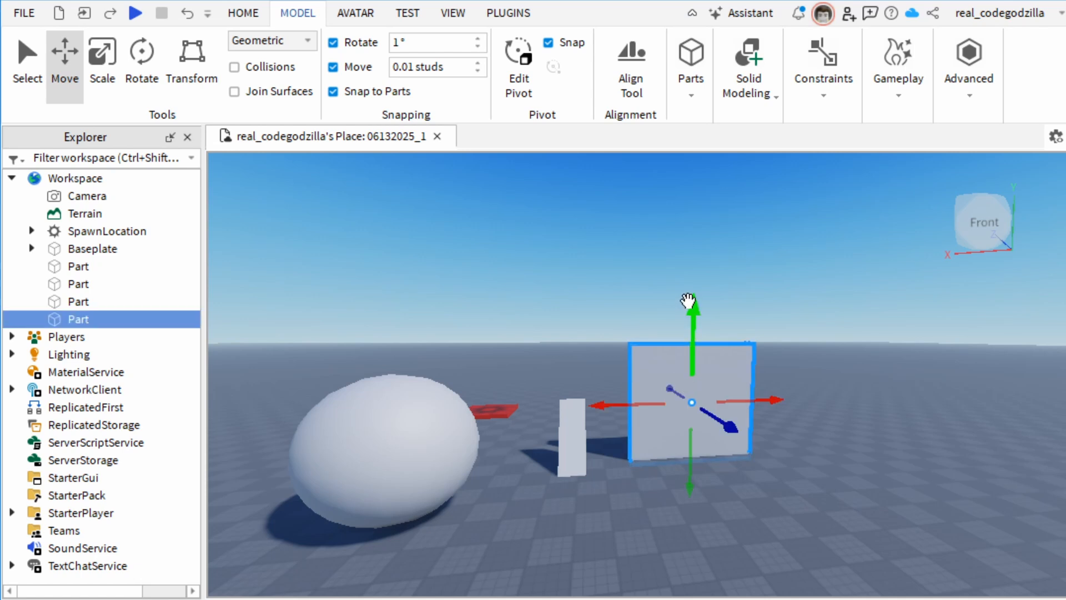
key("f")
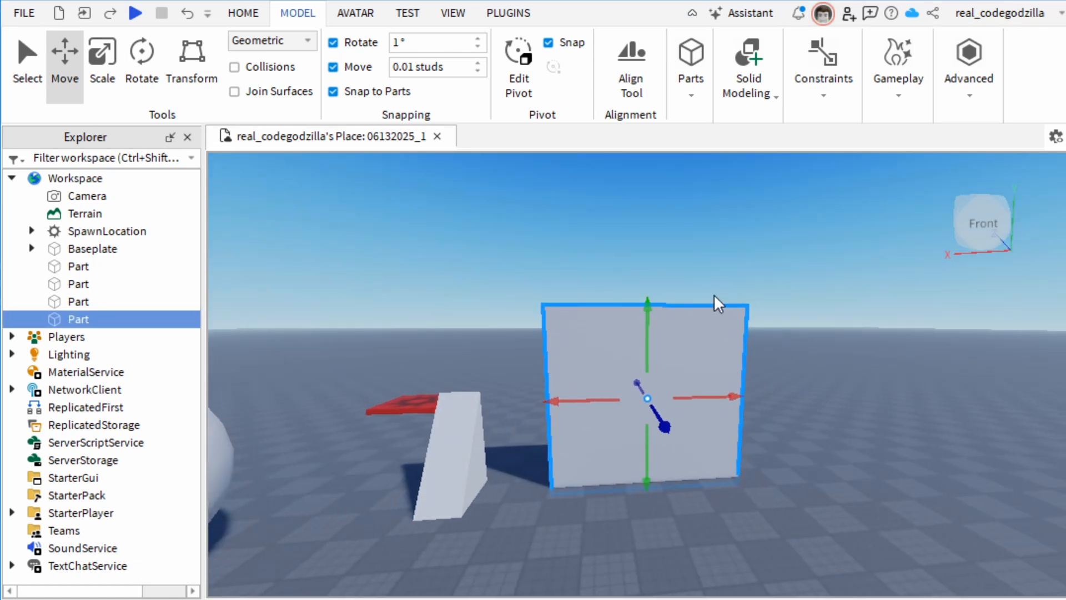
right_click(65, 320)
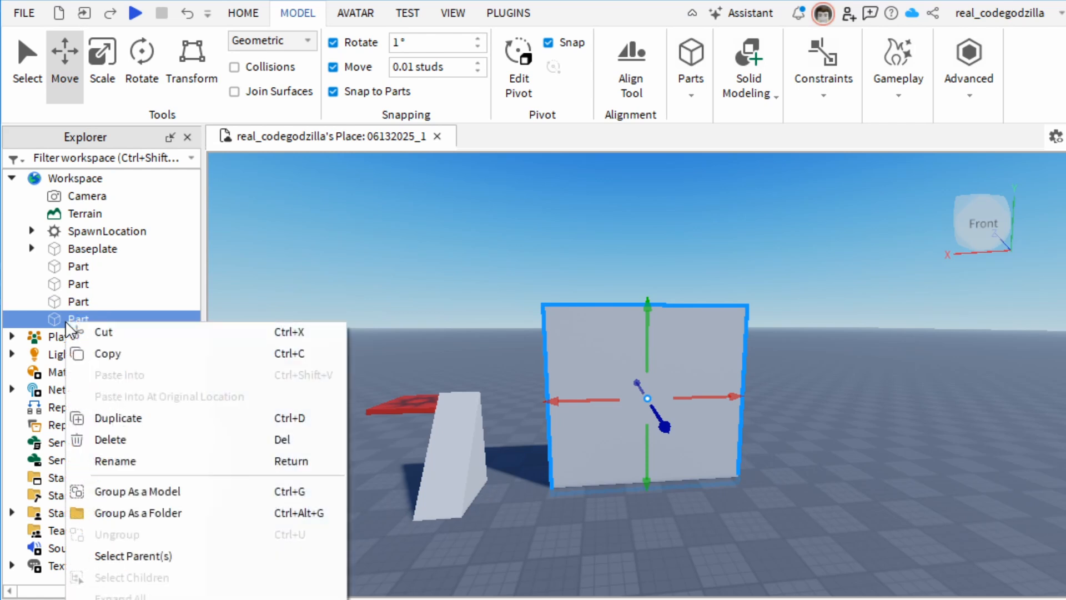
left_click(184, 463)
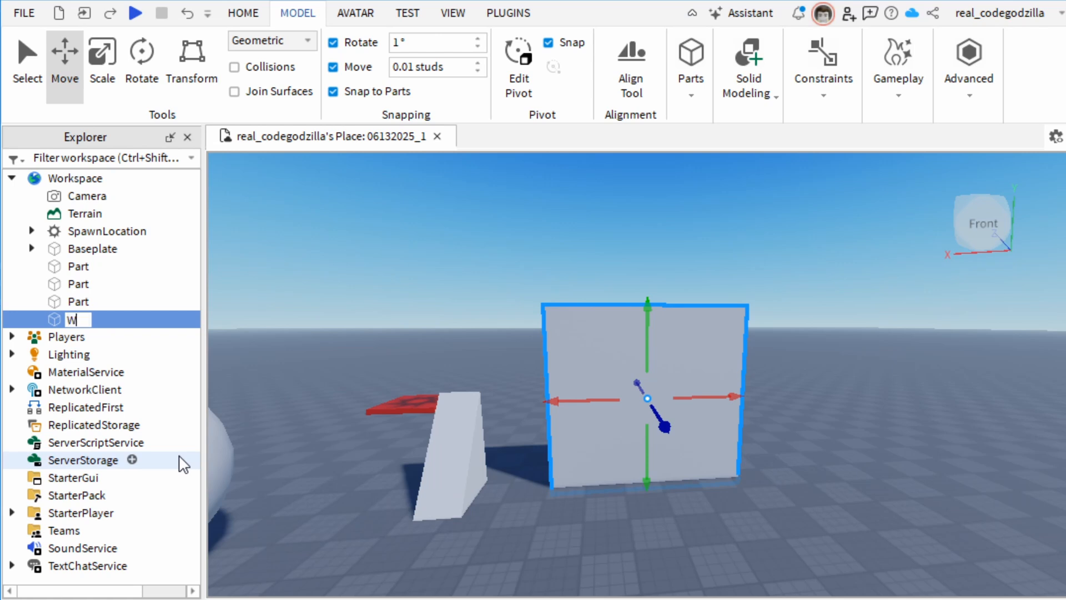
key("Return")
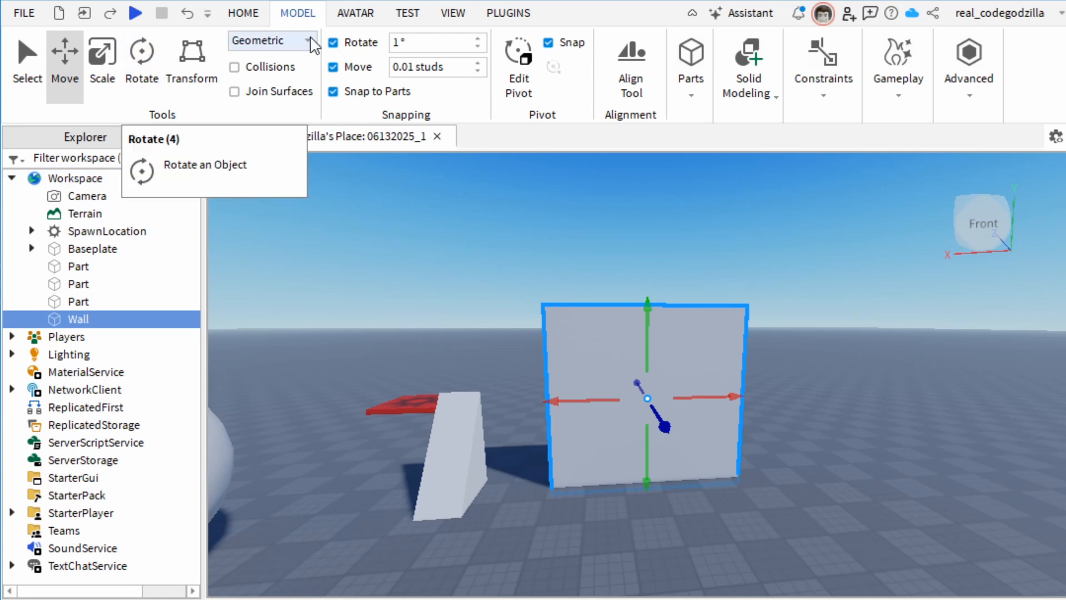
Show the Properties window and set the Wall part's material to Marble.
left_click(453, 16)
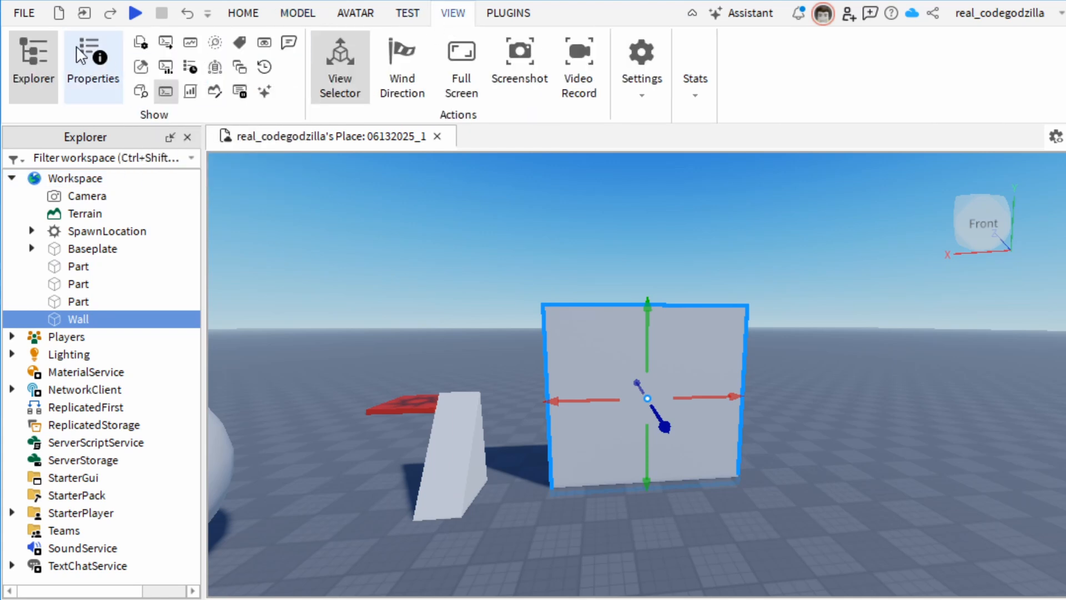
left_click(81, 55)
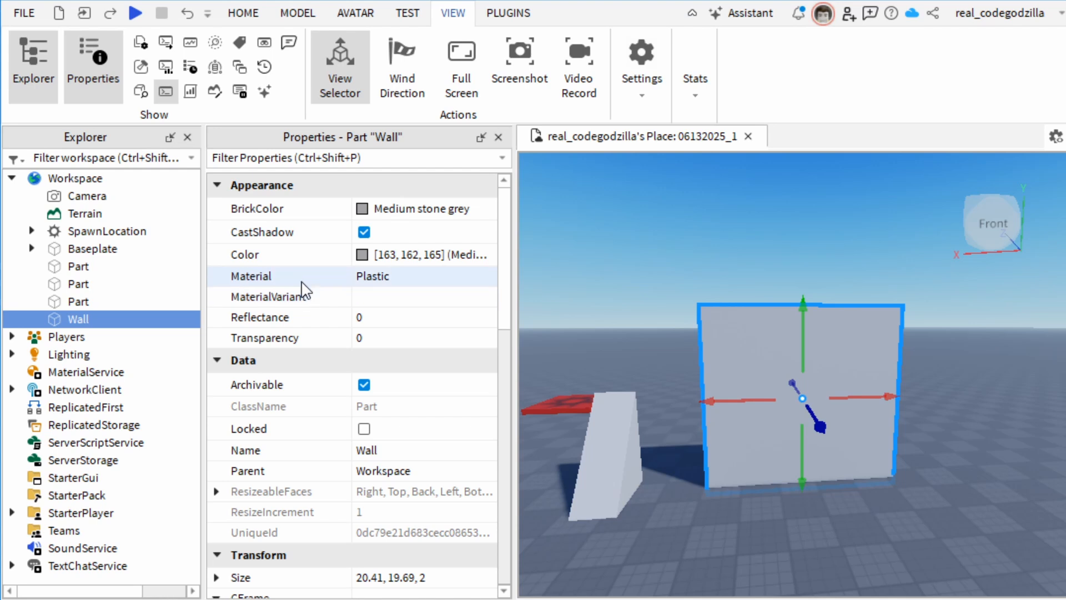
left_click(302, 282)
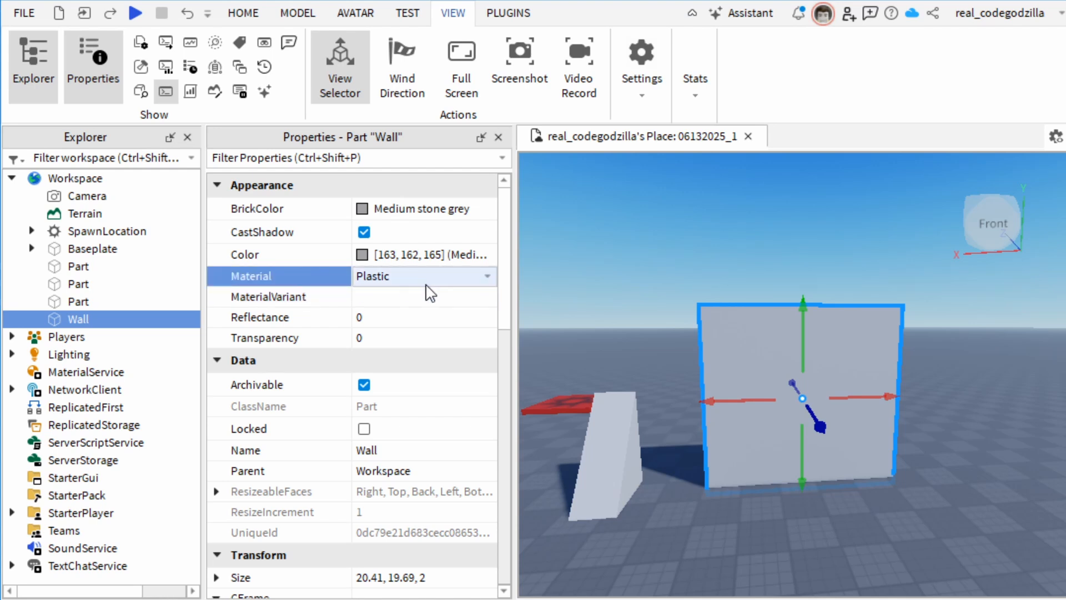
left_click(431, 278)
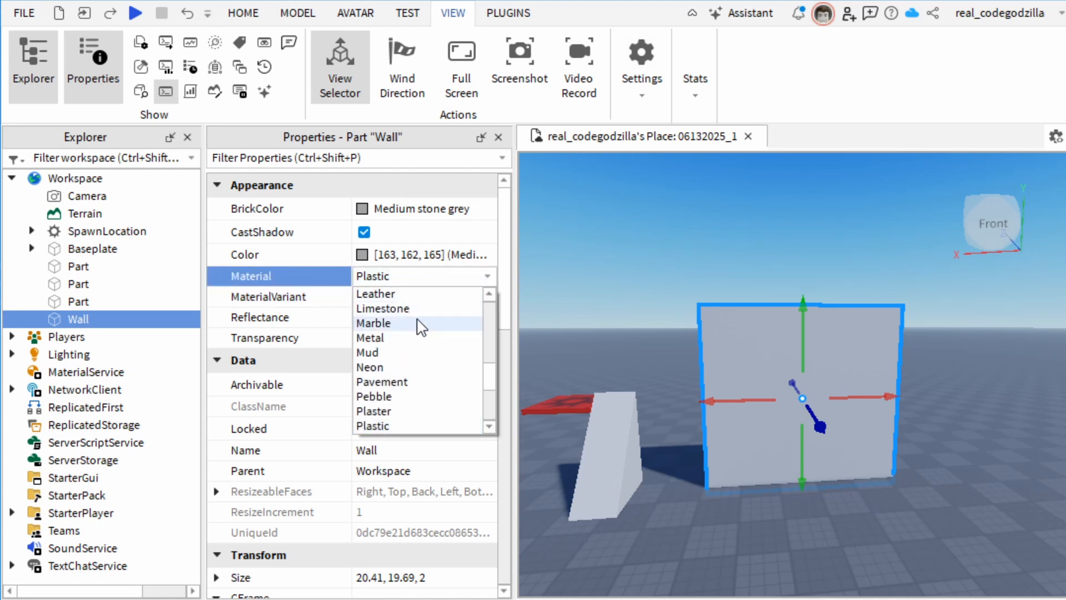
left_click(420, 325)
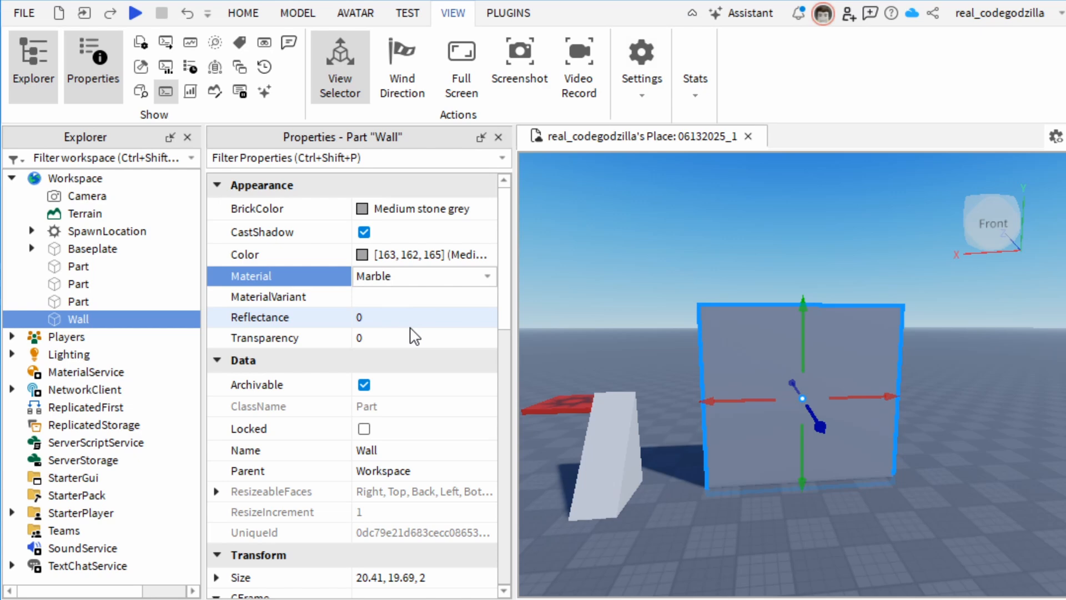
scroll(783, 359, "up", 5)
scroll(783, 359, "up", 2)
scroll(784, 359, "down", 3)
right_click_drag(784, 359, 784, 360)
Try the Pebble material and the Wood material on the Wall part.
left_click(422, 276)
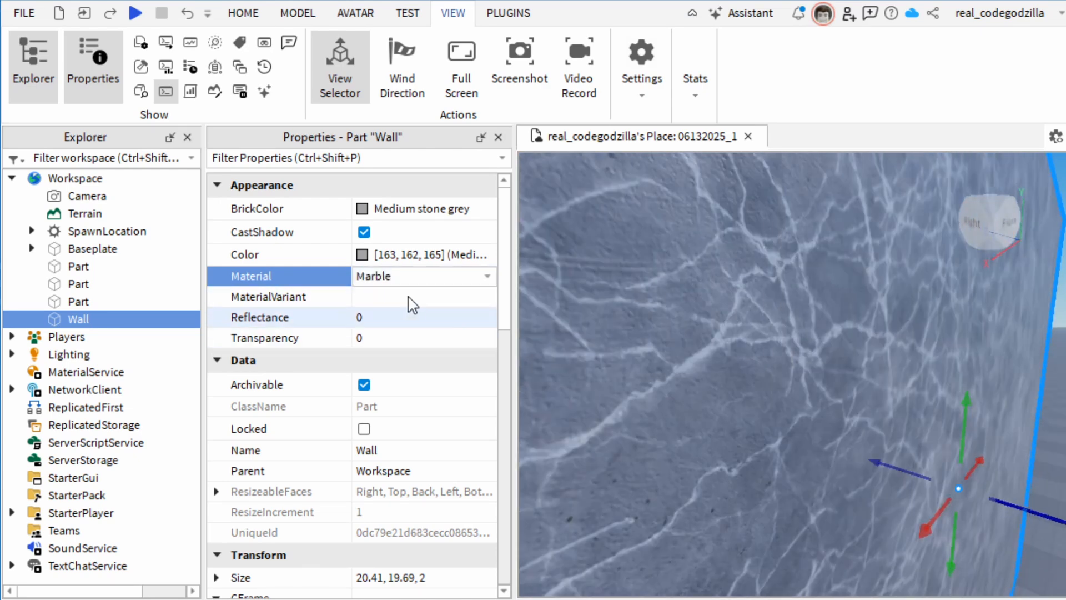
left_click(411, 276)
scroll(439, 355, "down", 2)
scroll(438, 355, "down", 1)
left_click(411, 367)
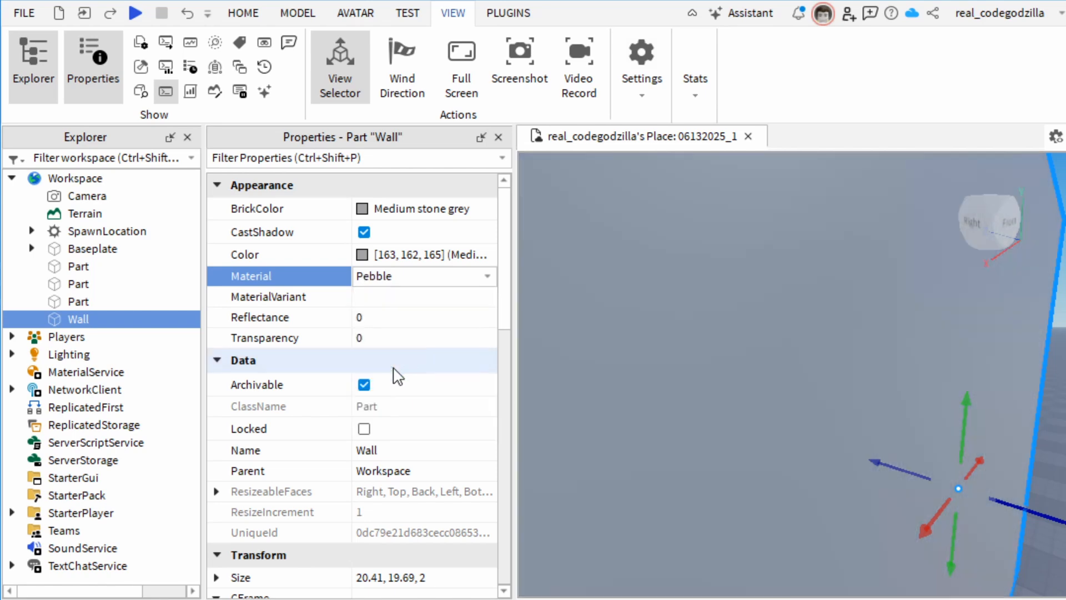
left_click(410, 279)
scroll(414, 336, "down", 3)
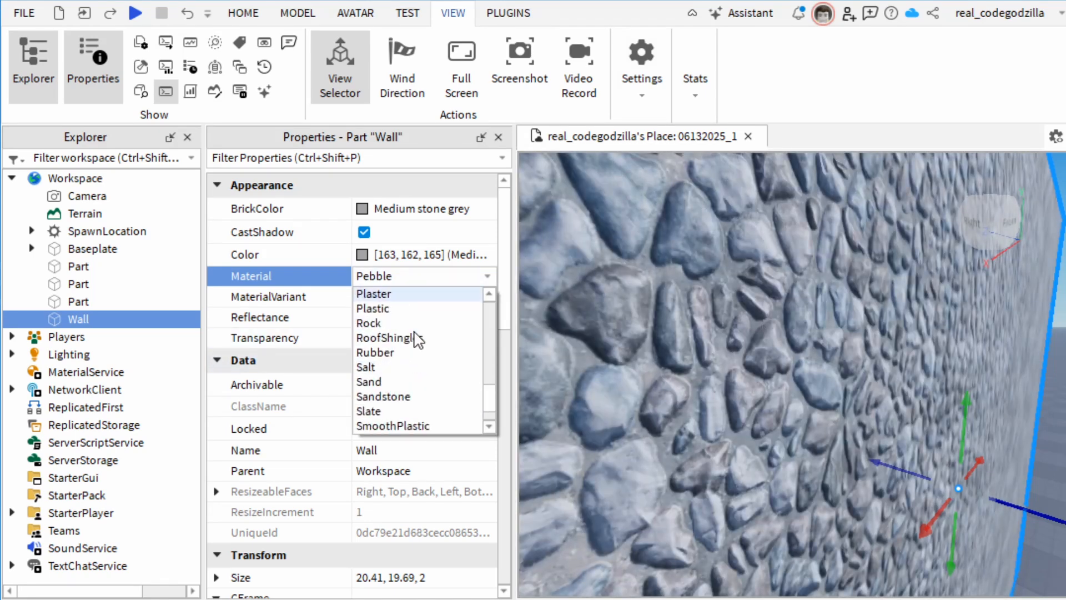
left_click(410, 410)
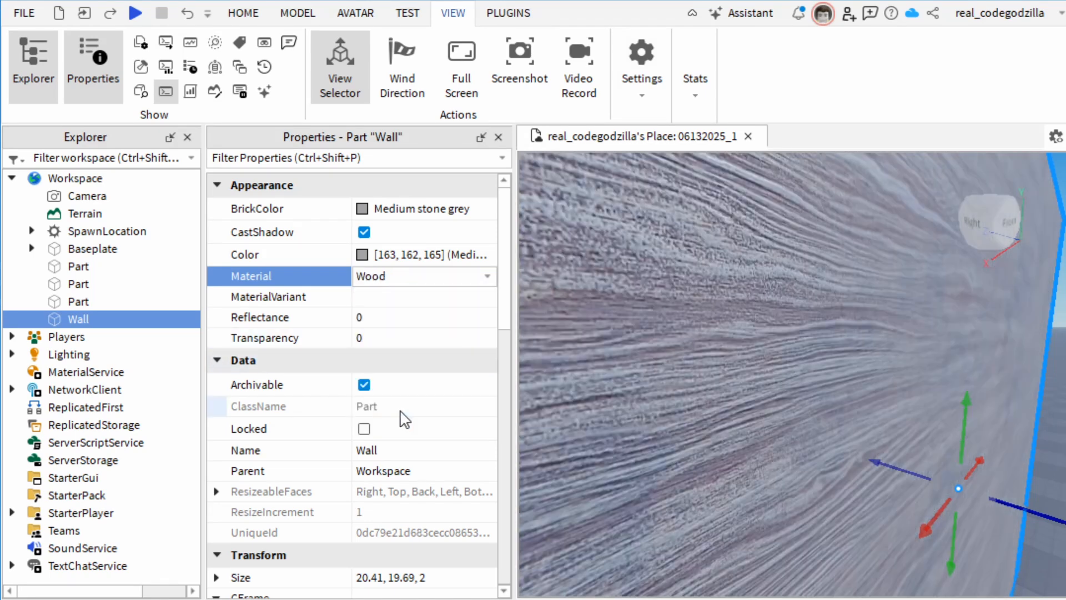
Set the Wall part's material to Brick.
left_click(389, 278)
scroll(438, 354, "up", 3)
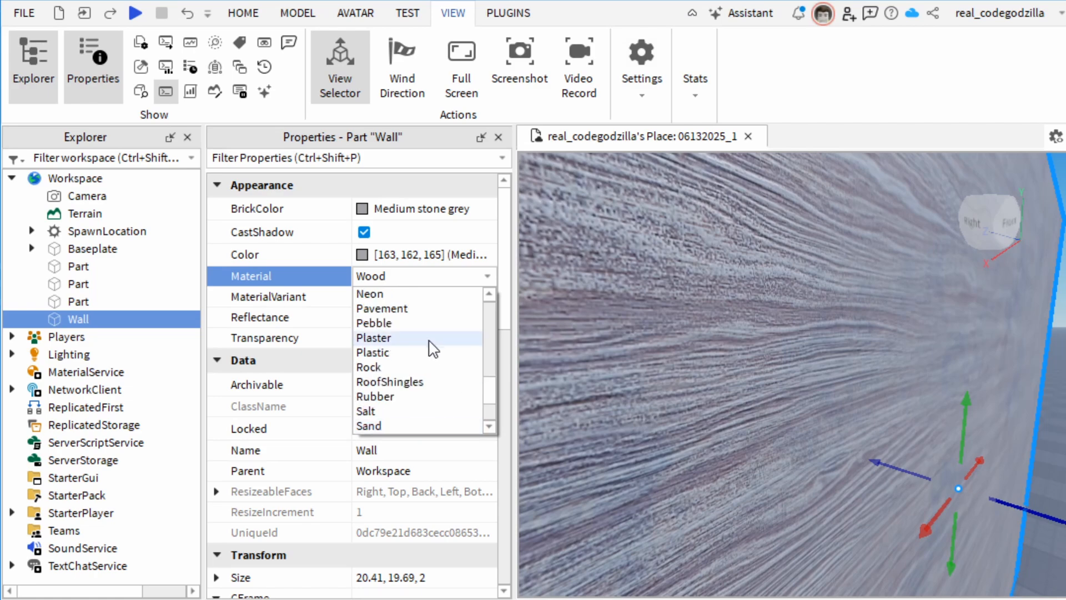
scroll(428, 364, "up", 8)
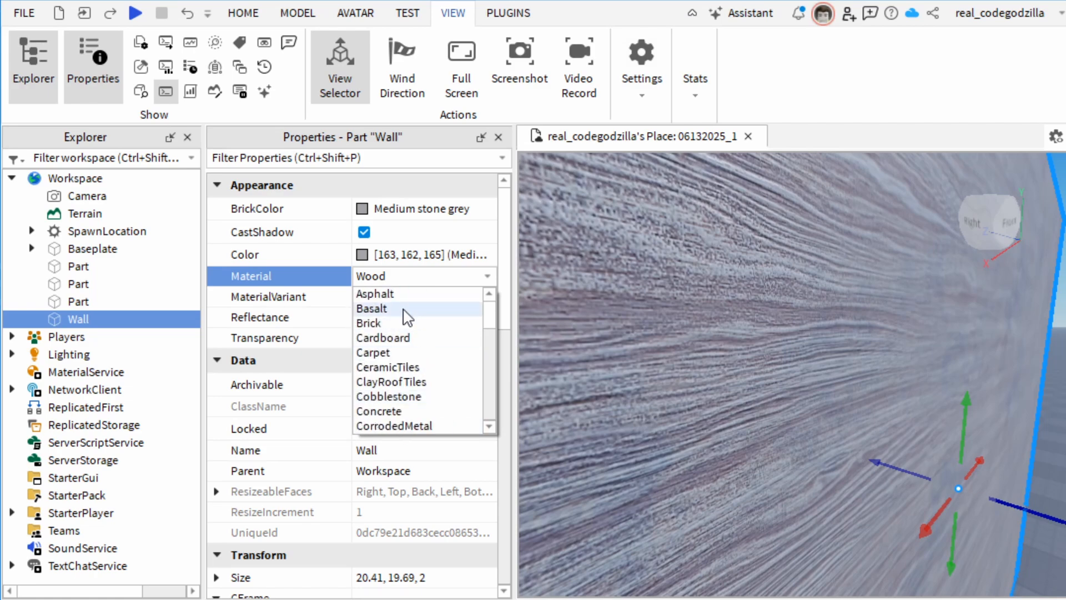
left_click(417, 324)
mouse_move(756, 317)
right_mouse_down()
mouse_move(625, 311)
mouse_move(749, 311)
mouse_move(738, 312)
right_mouse_up()
key("s")
key("w")
key("w")
key("s")
key("d")
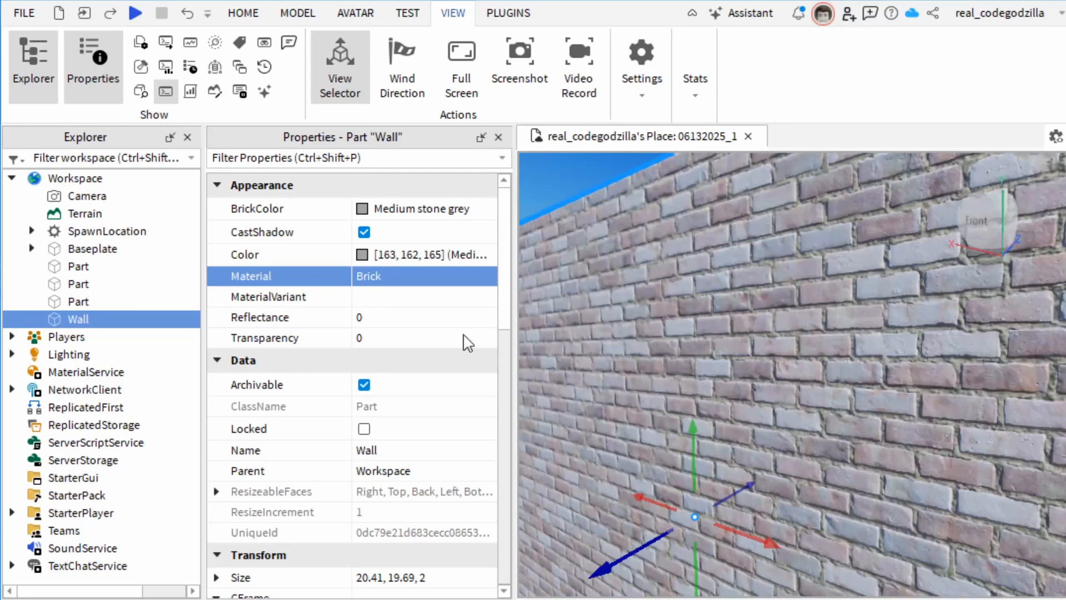
Set the Wall part's BrickColor to Light orange.
left_click(363, 261)
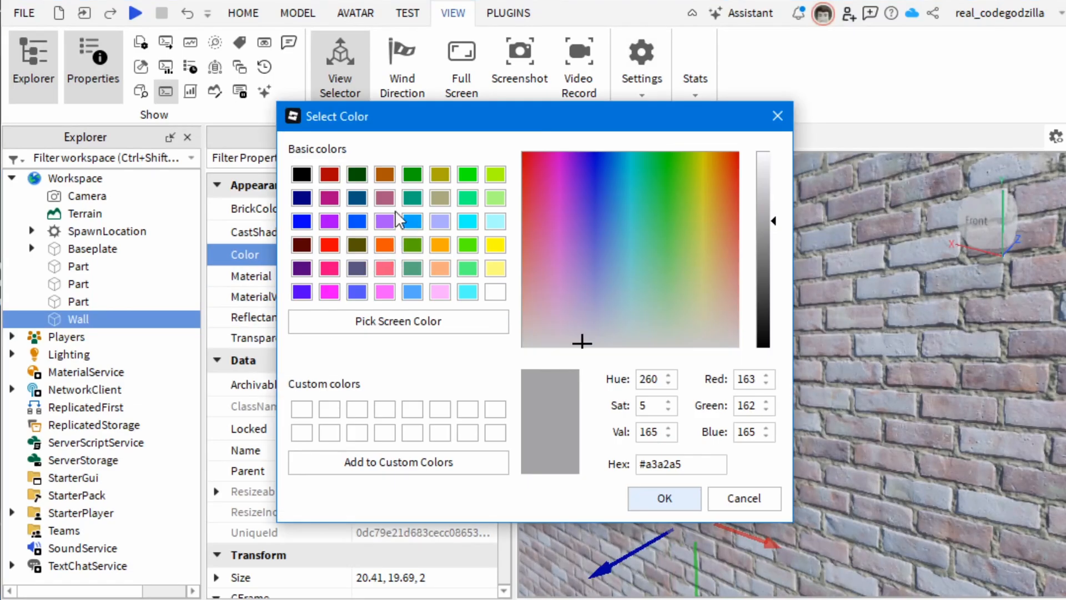
left_click(722, 502)
left_click(364, 209)
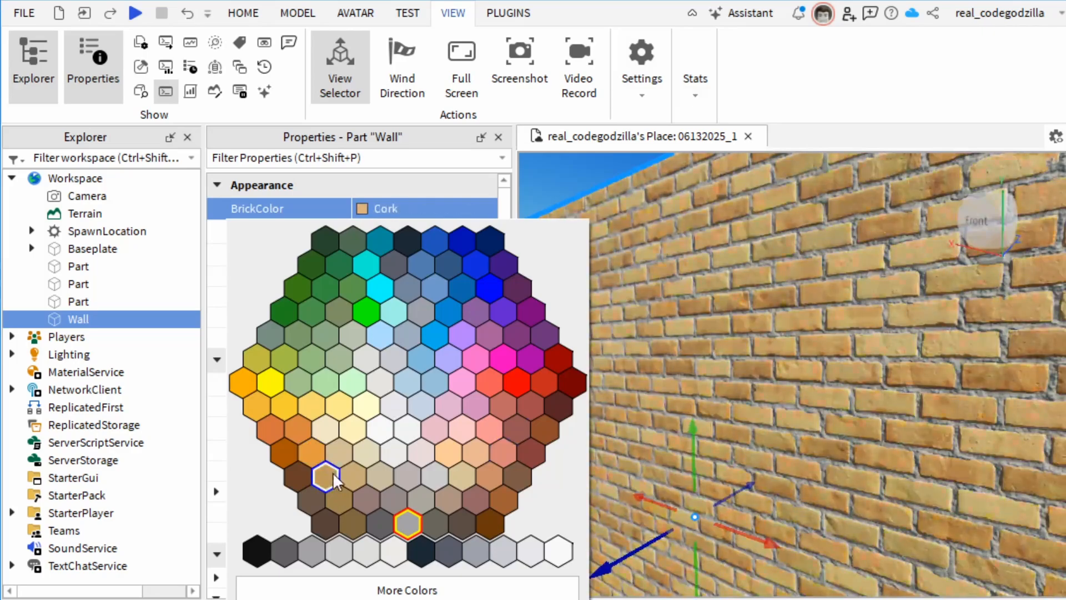
left_click(484, 462)
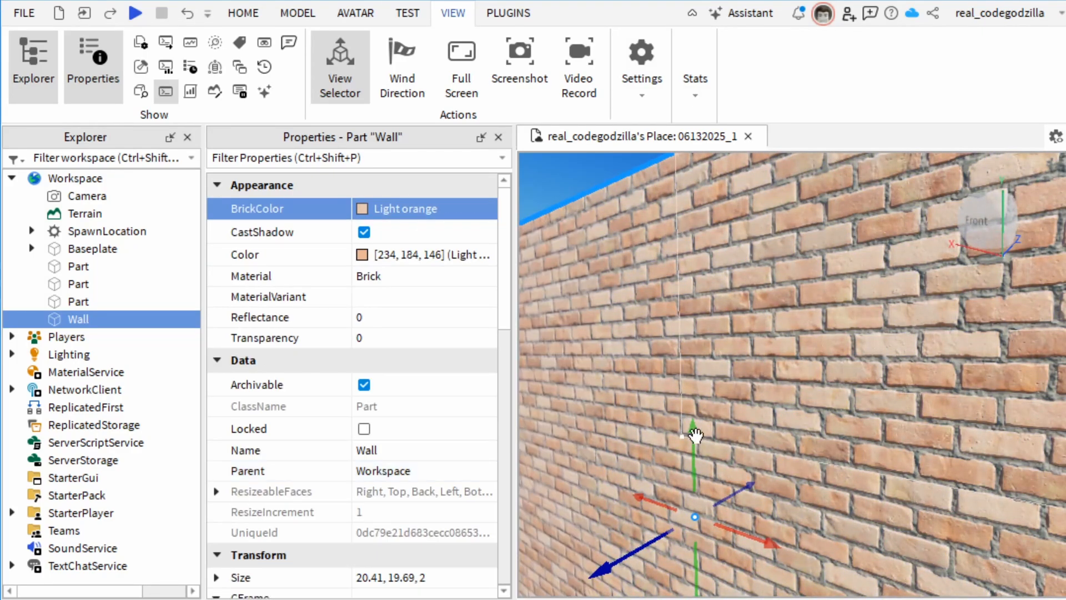
Examine the Wall part's brick surface and colour from near and far.
scroll(696, 435, "up", 3)
scroll(696, 436, "down", 10)
scroll(722, 436, "down", 5)
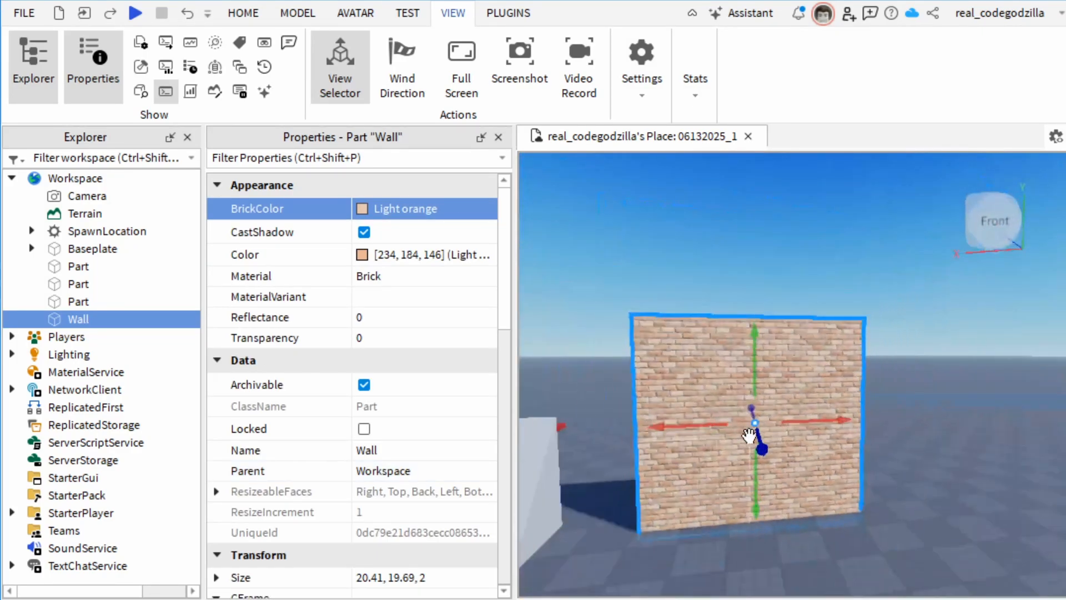
right_click_drag(752, 436, 749, 436)
scroll(750, 436, "up", 5)
scroll(750, 436, "down", 4)
scroll(751, 435, "up", 3)
scroll(750, 436, "up", 3)
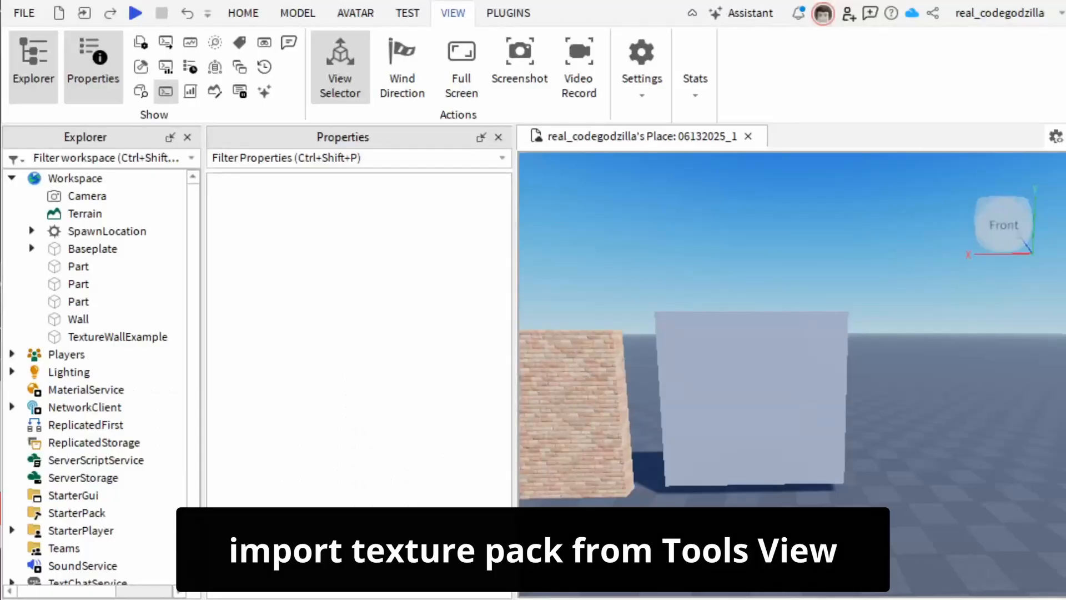
Select the TextureWallExample part, show the Toolbox and widen it.
left_click(766, 399)
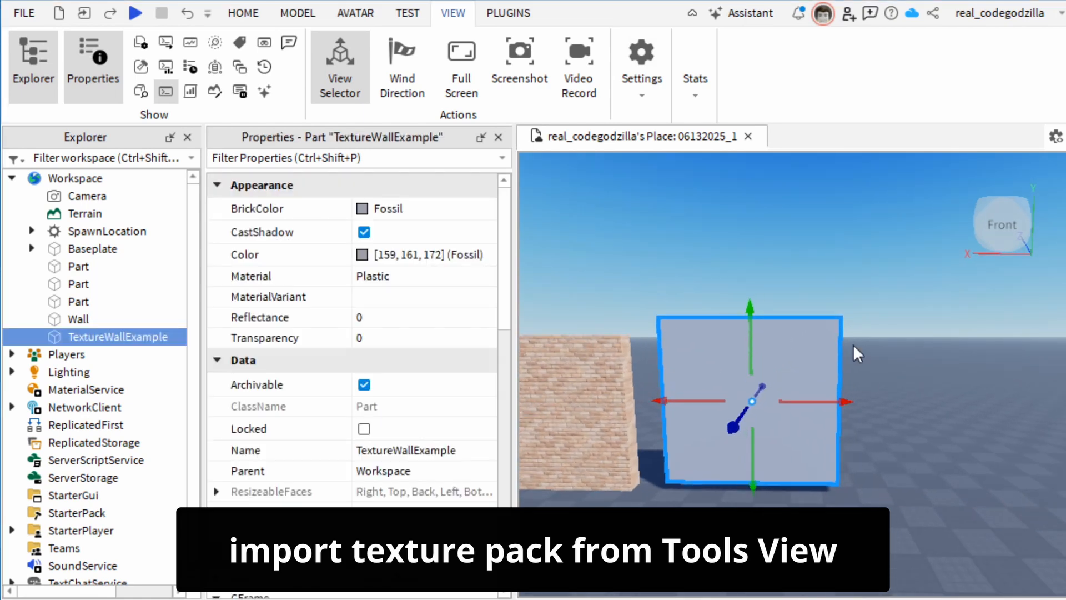
scroll(852, 347, "up", 3)
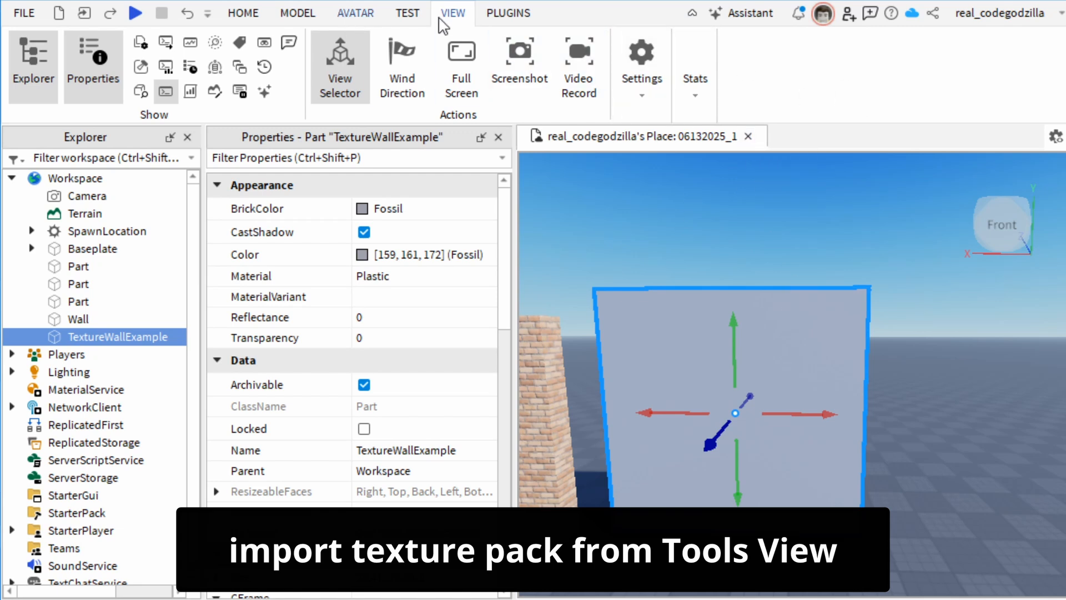
left_click(141, 67)
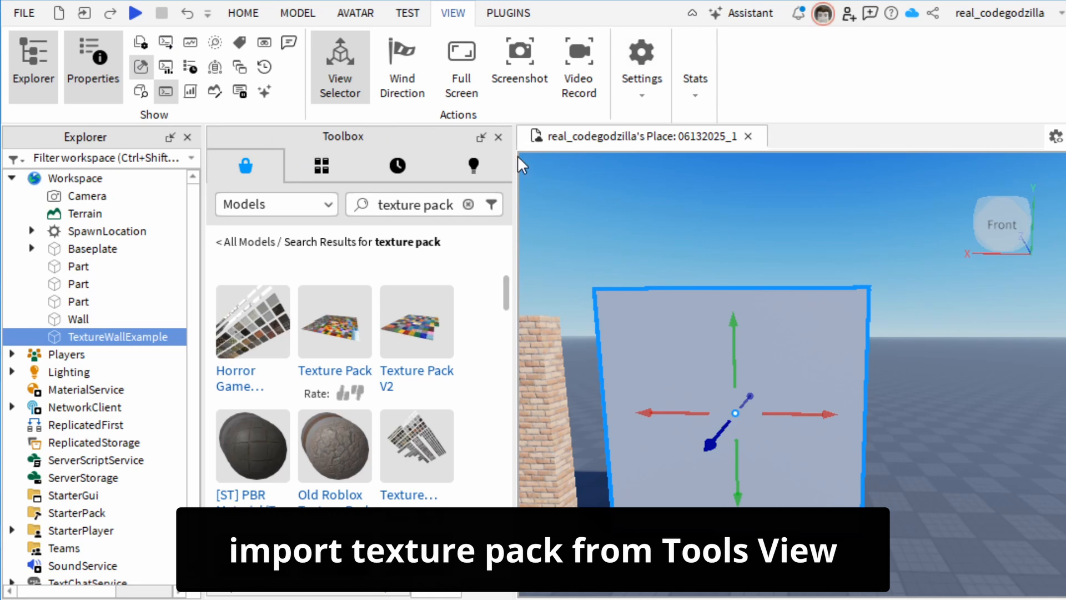
left_click_drag(518, 154, 770, 144)
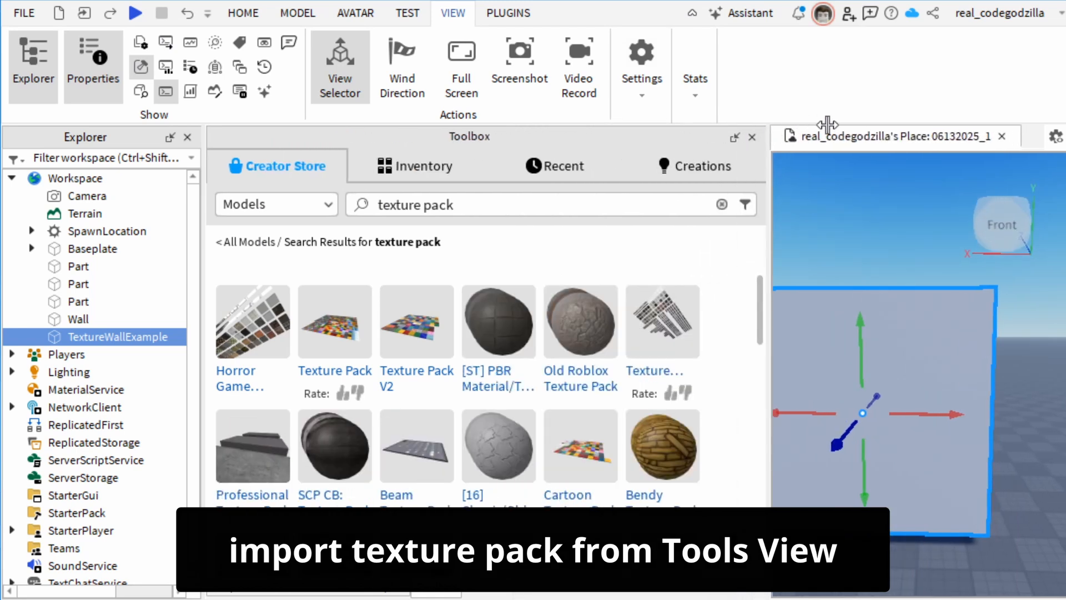
Clear the previous Toolbox search and search the Models category for "texture pack".
left_click(469, 203)
key("ctrl+a")
key("BackSpace")
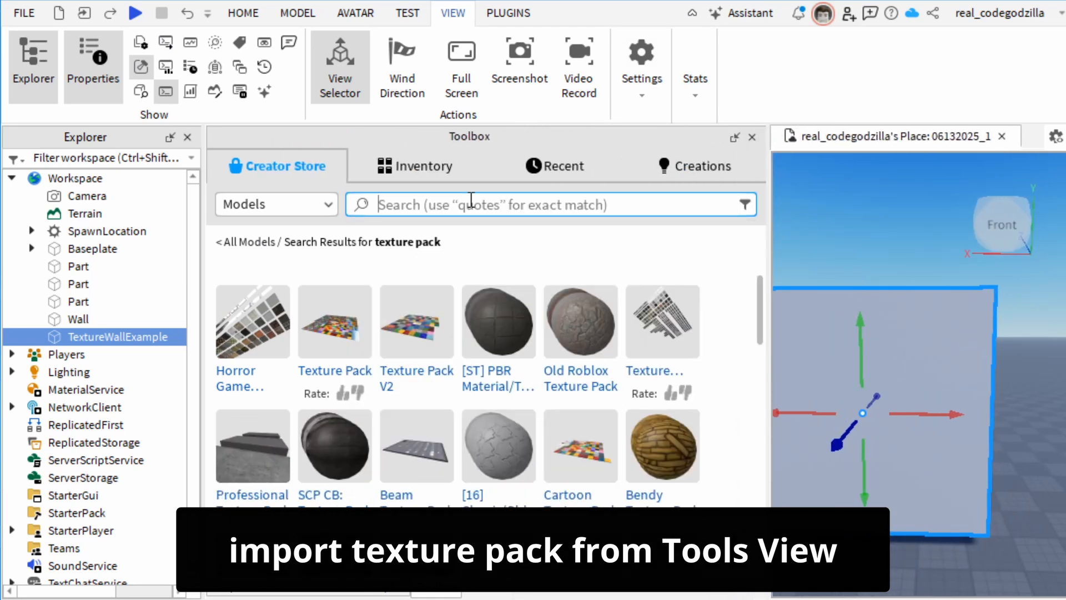
left_click(274, 201)
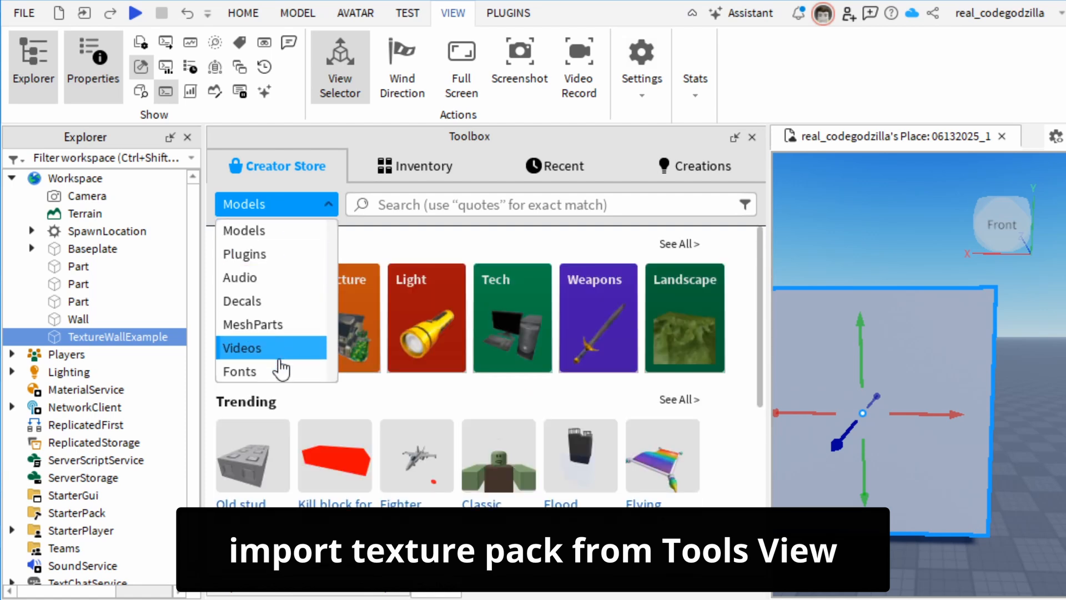
left_click(259, 229)
left_click(444, 205)
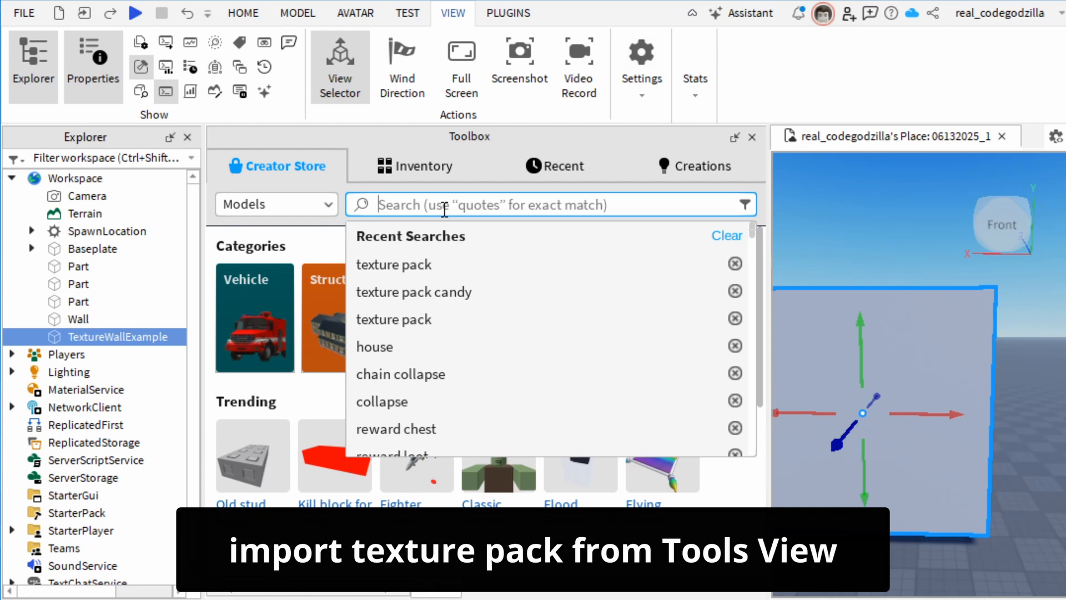
type("texture pack")
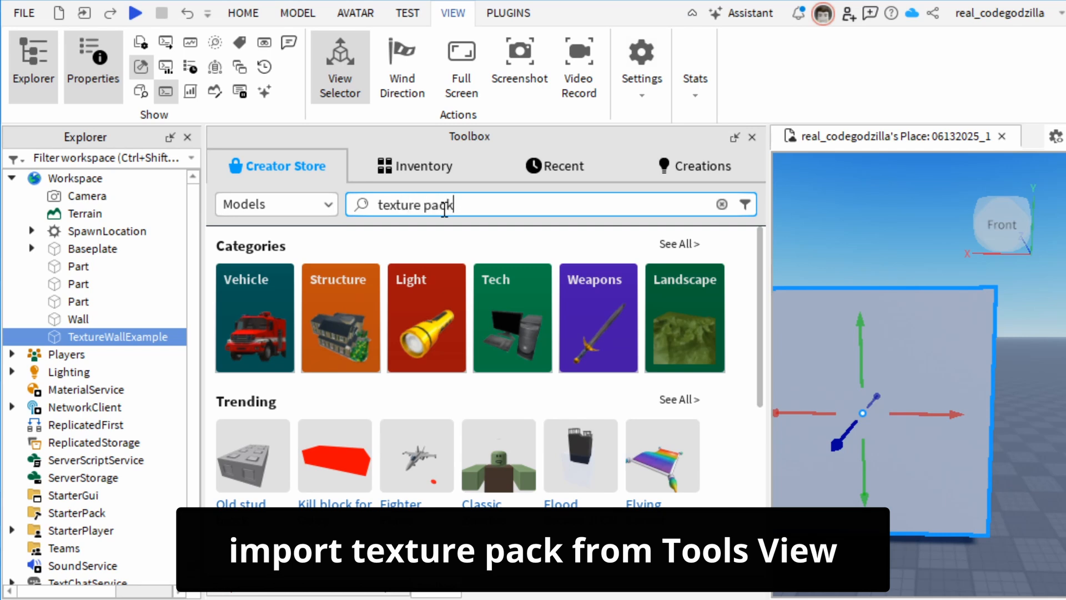
key("Return")
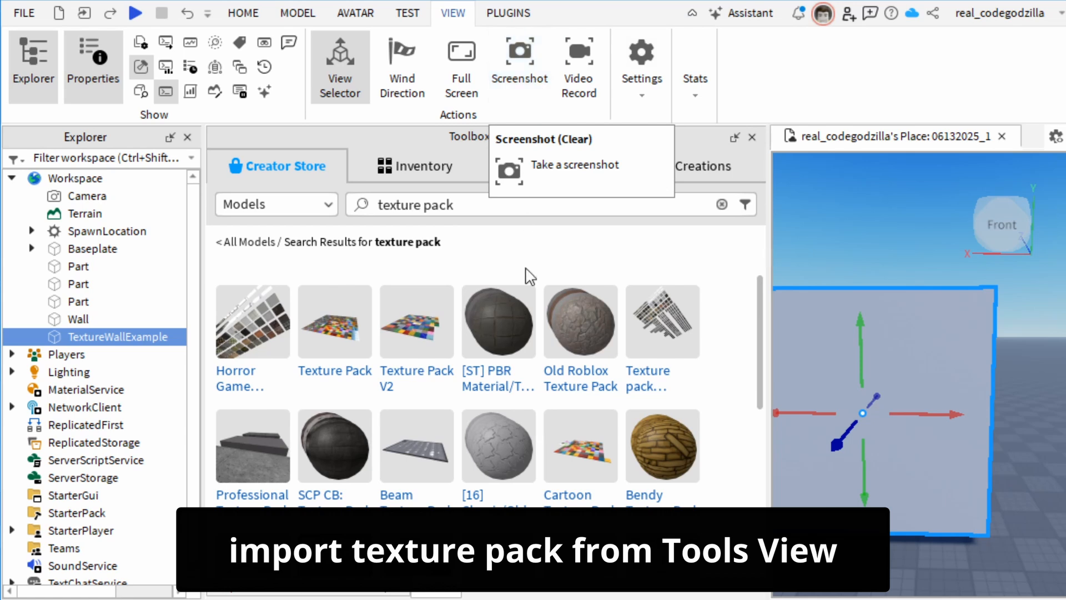
Insert the model titled "Texture Pack" from the Toolbox search results and close its preview.
mouse_move(438, 306)
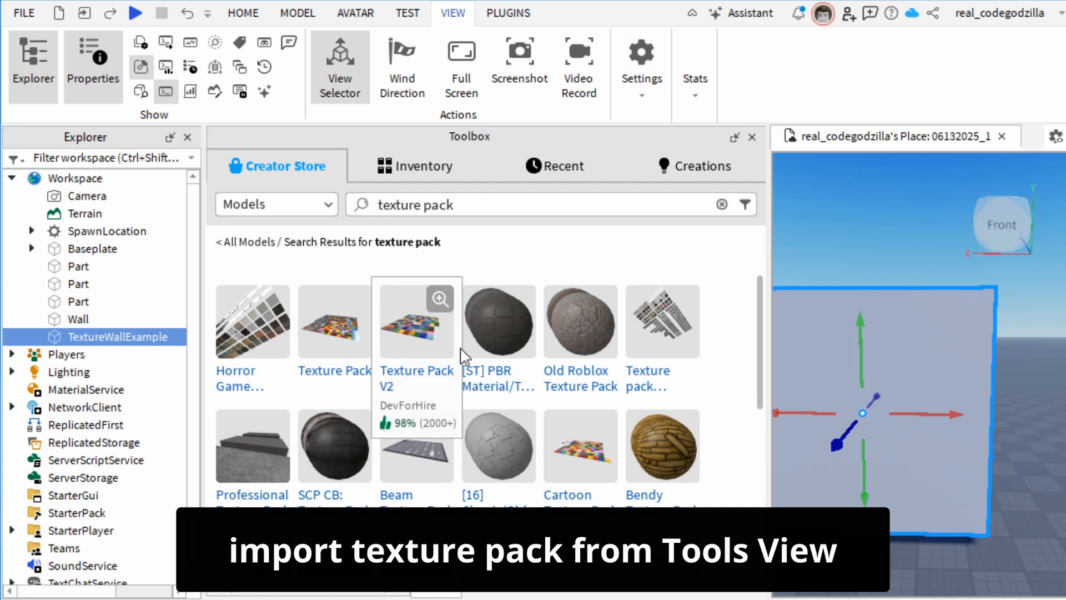
mouse_move(521, 333)
scroll(452, 350, "down", 5)
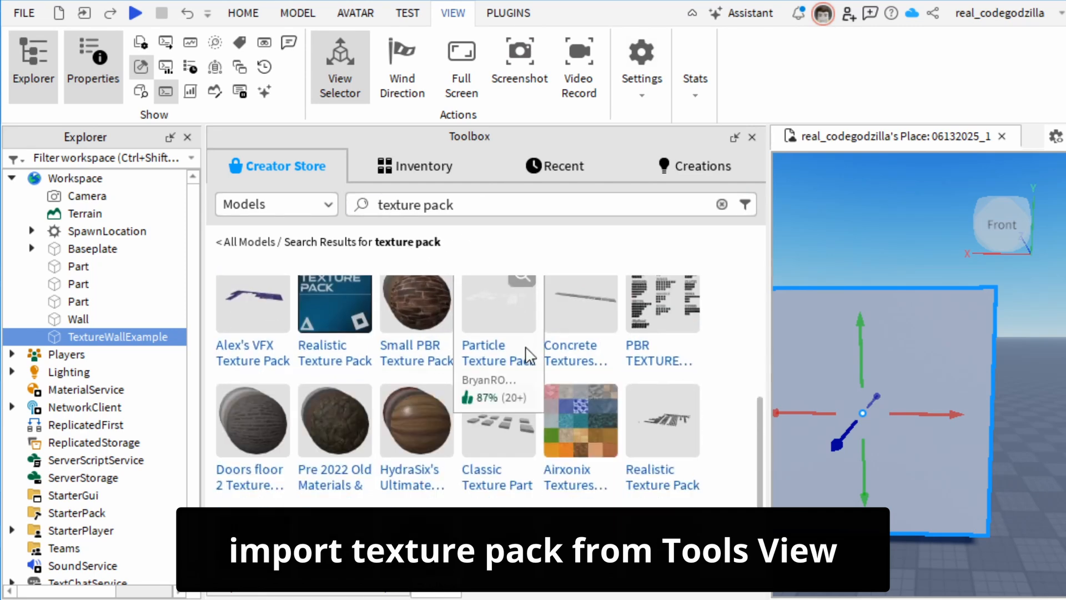
scroll(527, 350, "down", 3)
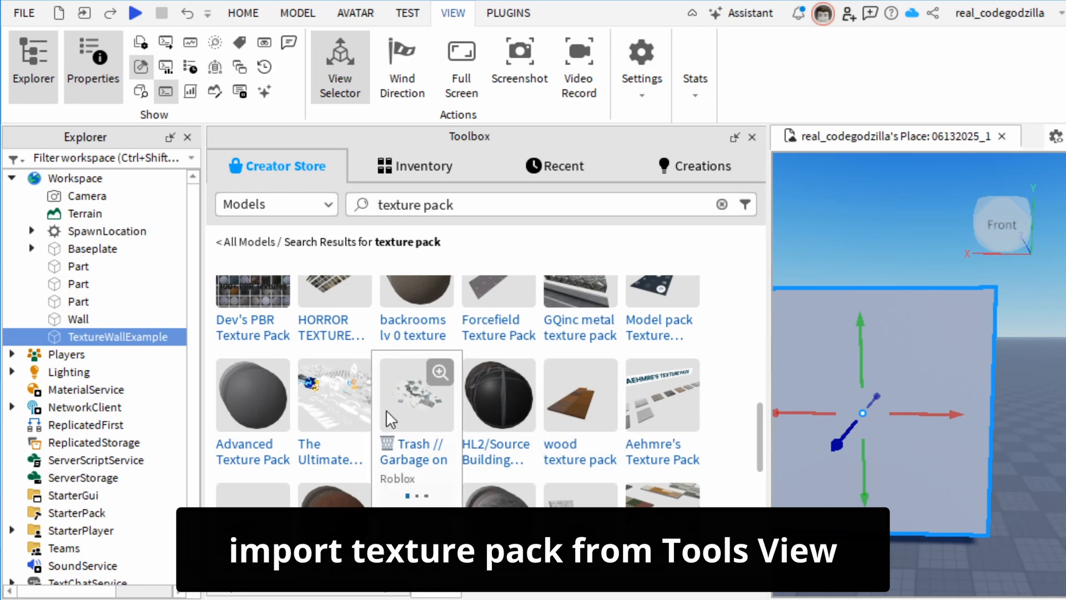
scroll(444, 407, "down", 3)
mouse_move(565, 445)
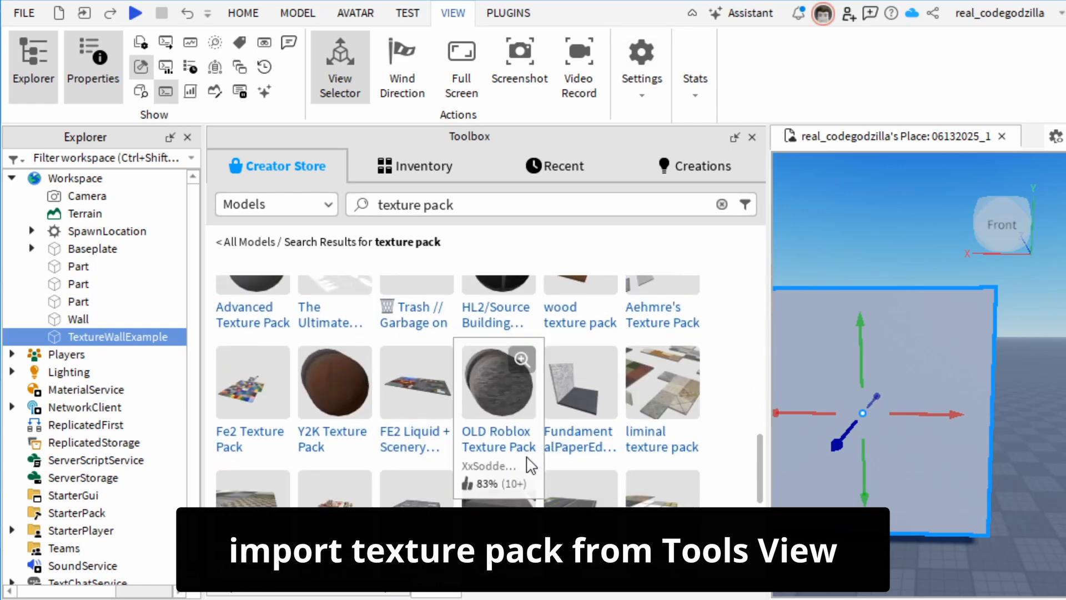
scroll(528, 461, "up", 10)
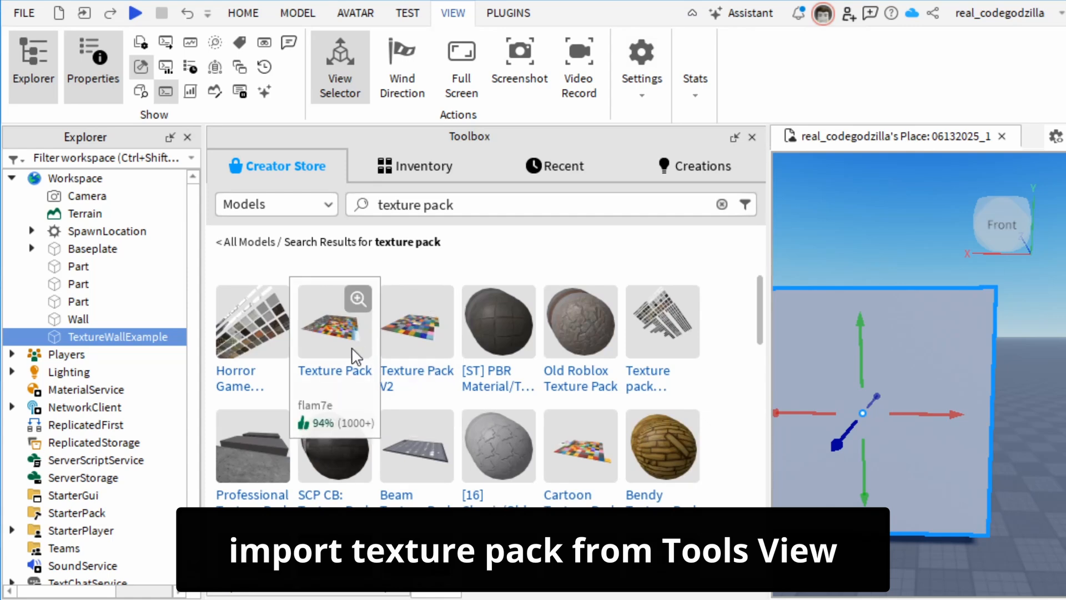
left_click(321, 326)
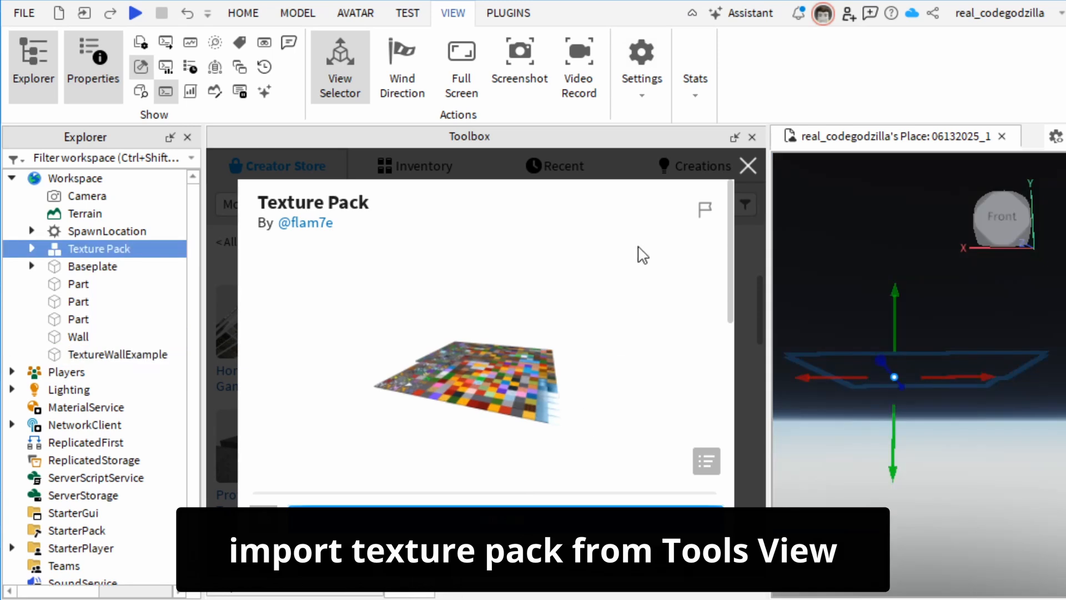
left_click(748, 165)
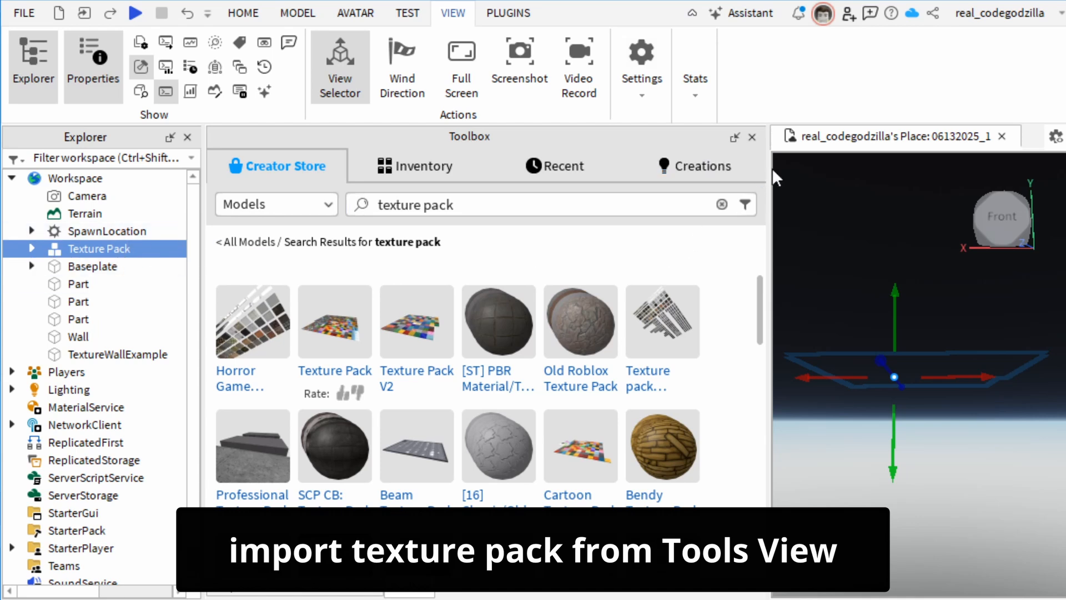
Narrow the Toolbox to enlarge the viewport and bring the inserted Texture Pack tiles into close view.
left_click_drag(775, 158, 352, 146)
right_click_drag(649, 269, 648, 271)
scroll(649, 271, "up", 6)
right_click_drag(711, 362, 710, 297)
scroll(741, 385, "up", 4)
scroll(714, 362, "down", 2)
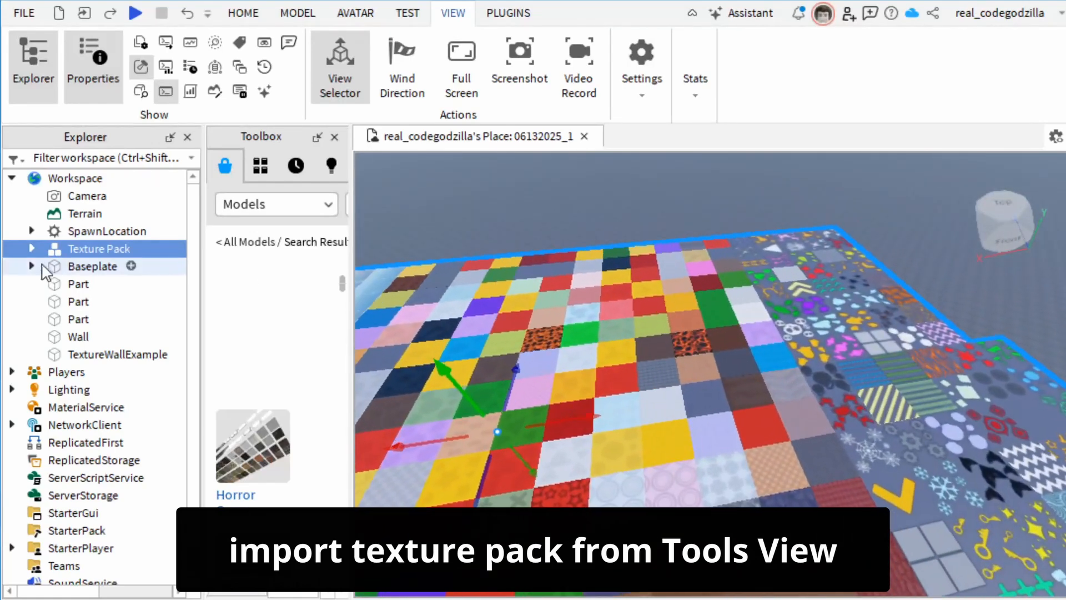
Expand the Texture Pack model in the Explorer and check which tiles several of its parts correspond to.
left_click(31, 249)
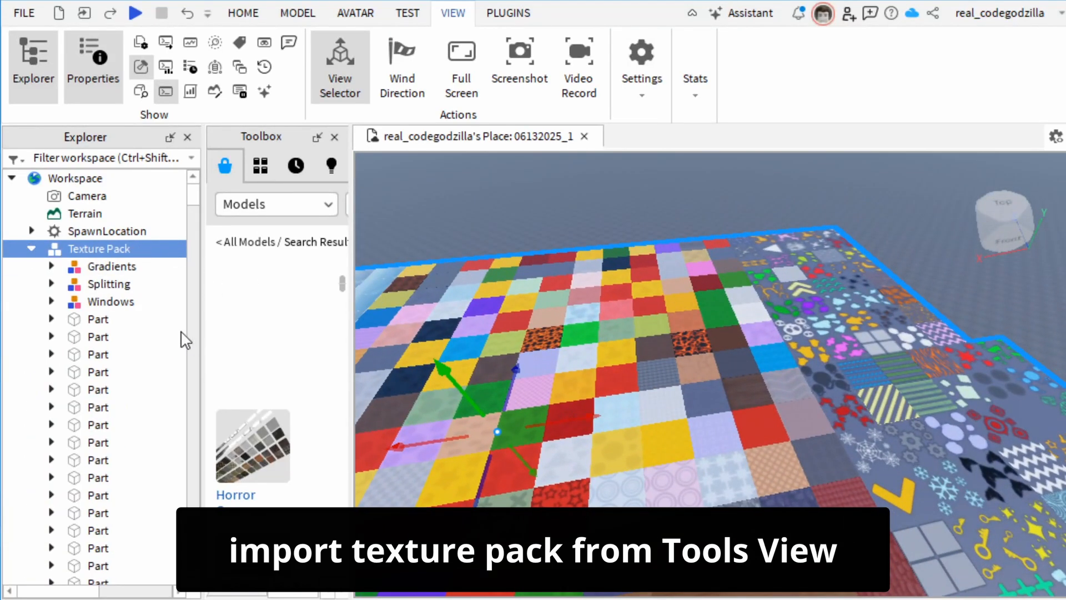
scroll(91, 258, "down", 3)
scroll(95, 265, "up", 3)
scroll(113, 294, "down", 3)
left_click(99, 288)
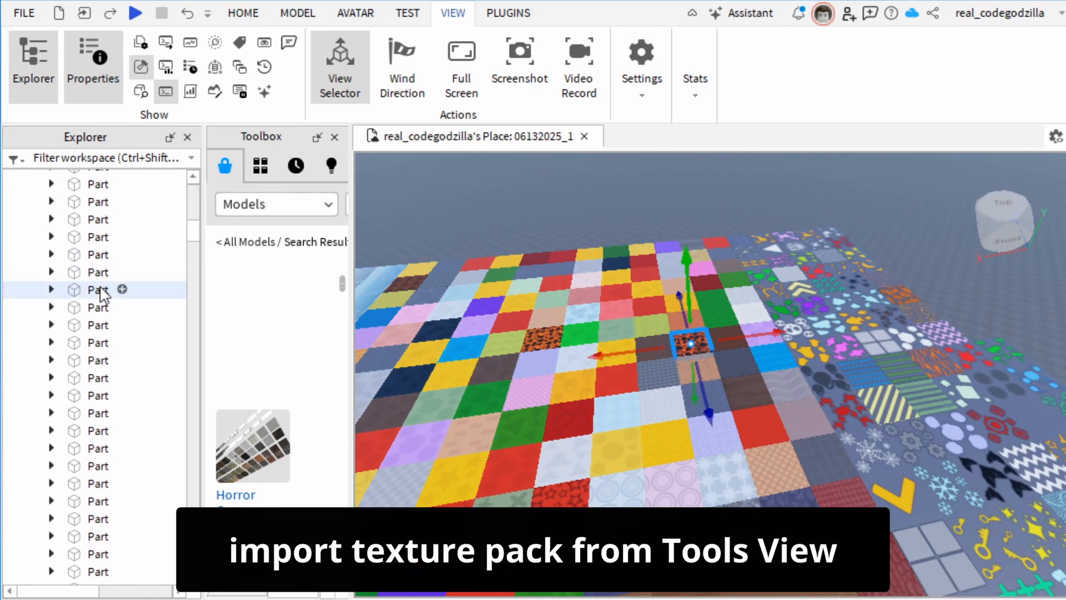
left_click(98, 371)
scroll(99, 374, "down", 3)
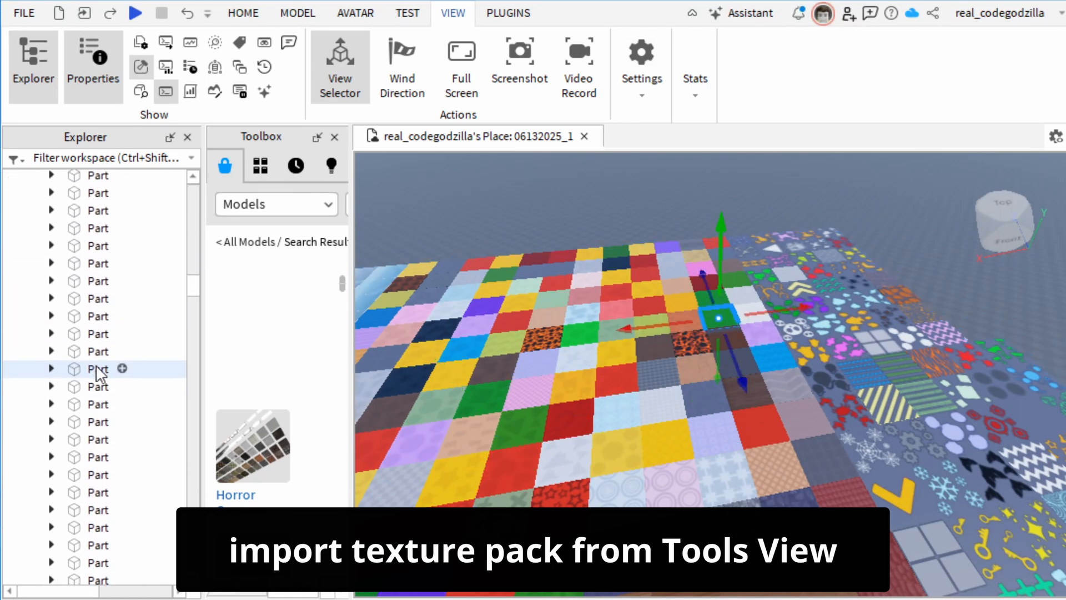
left_click(98, 370)
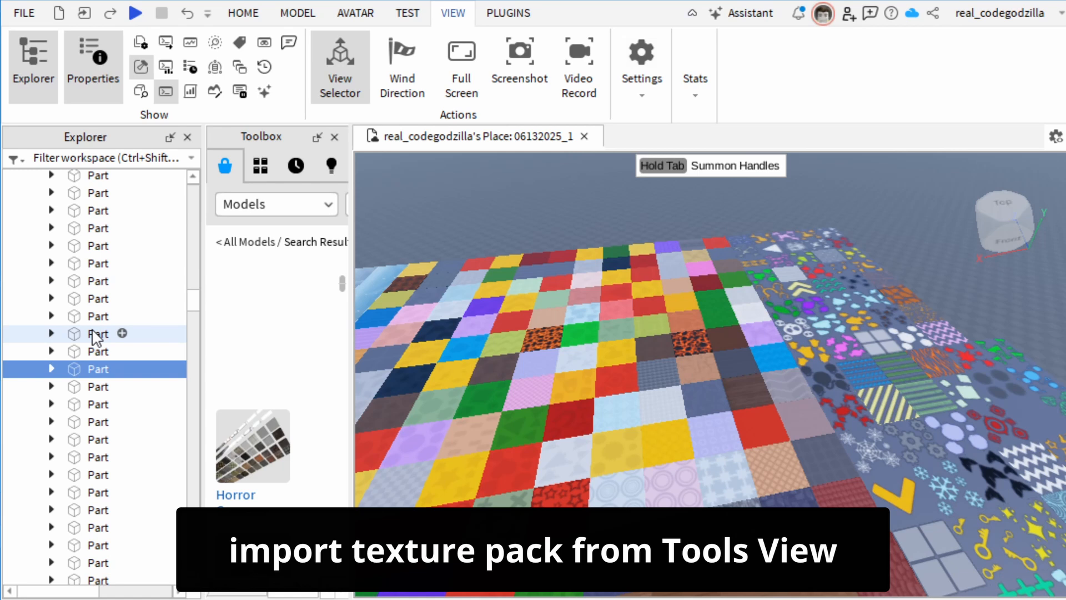
scroll(82, 315, "up", 3)
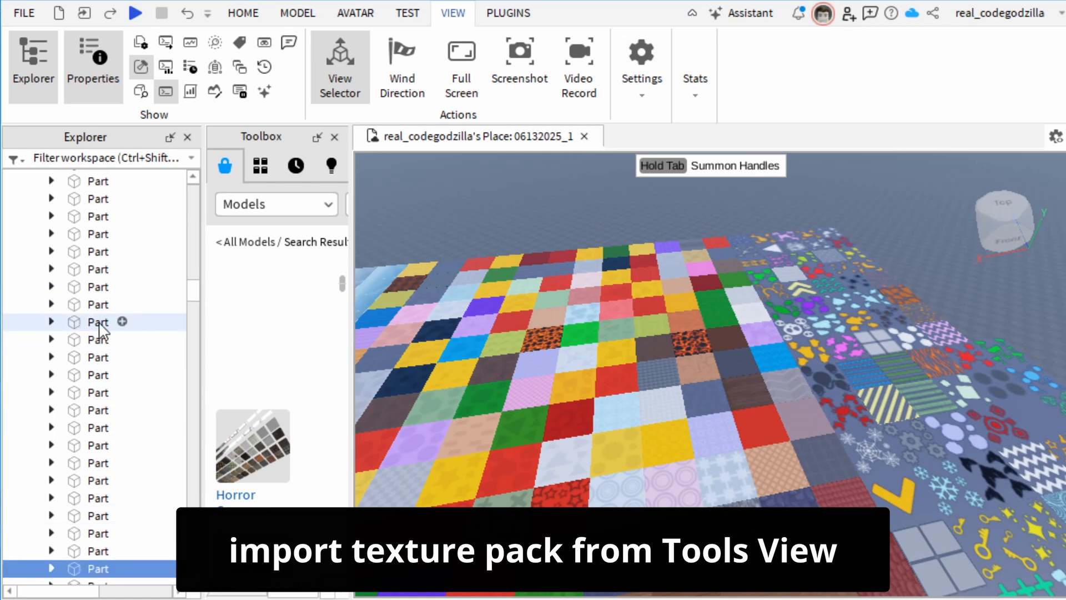
scroll(102, 330, "up", 5)
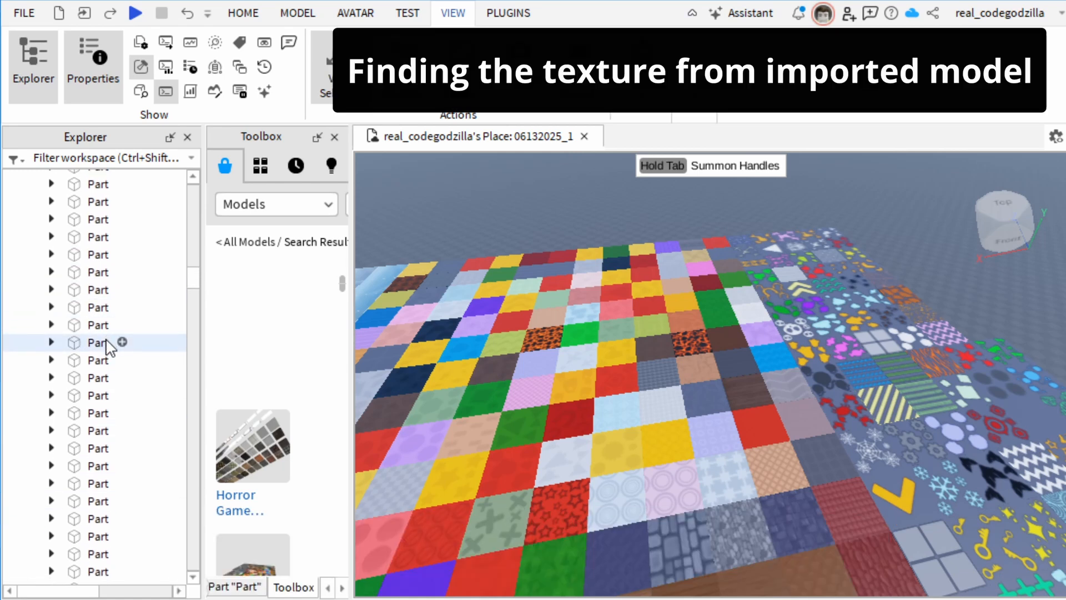
scroll(100, 331, "up", 5)
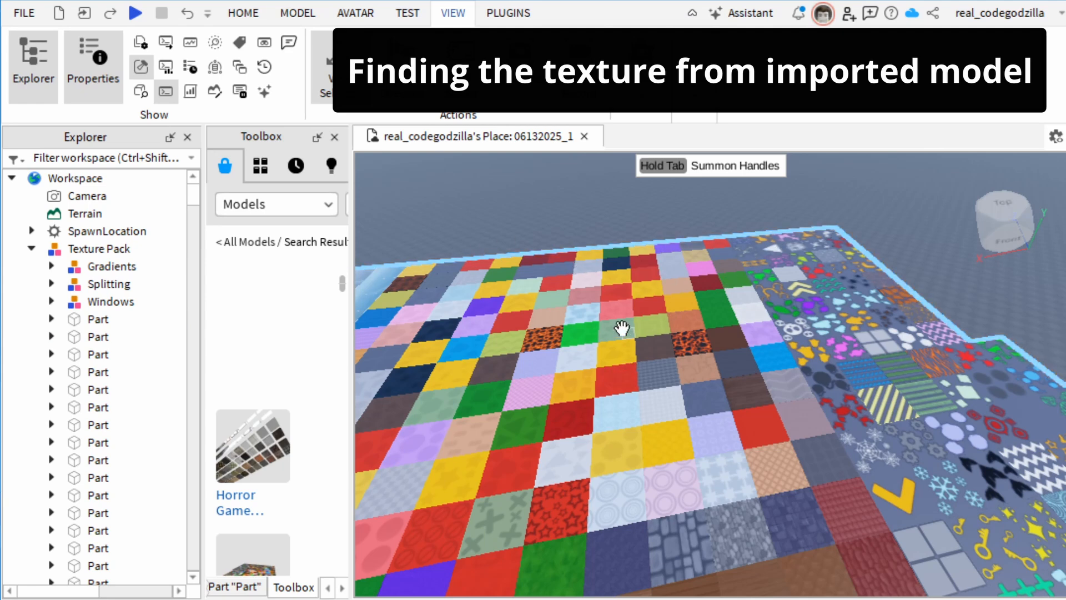
Examine the Texture Pack's coloured and patterned tiles up close, including the skull, bell and cloud designs.
scroll(621, 327, "up", 5)
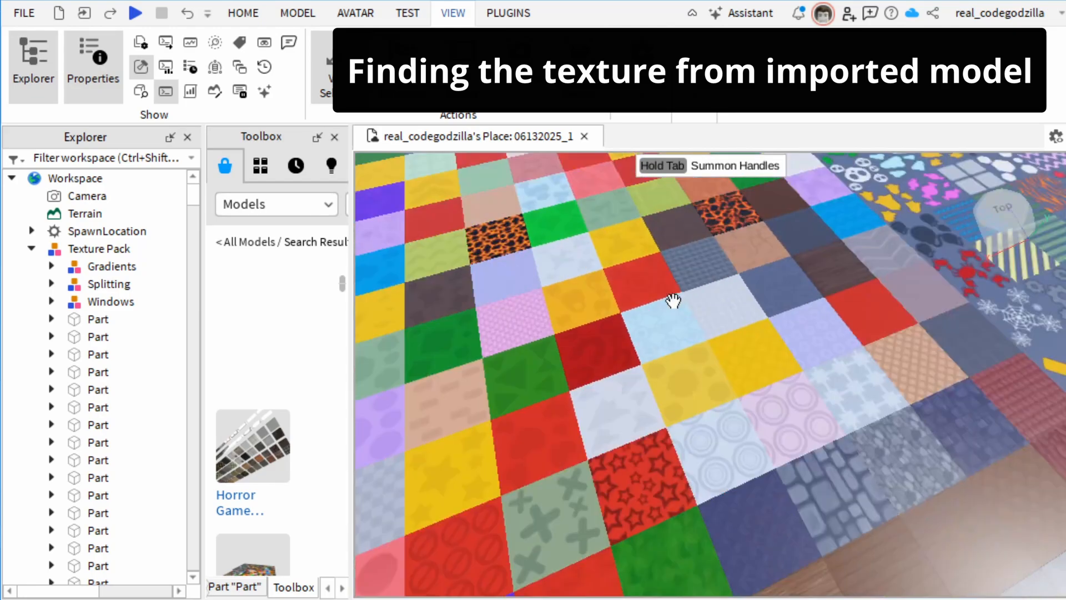
scroll(673, 301, "down", 5)
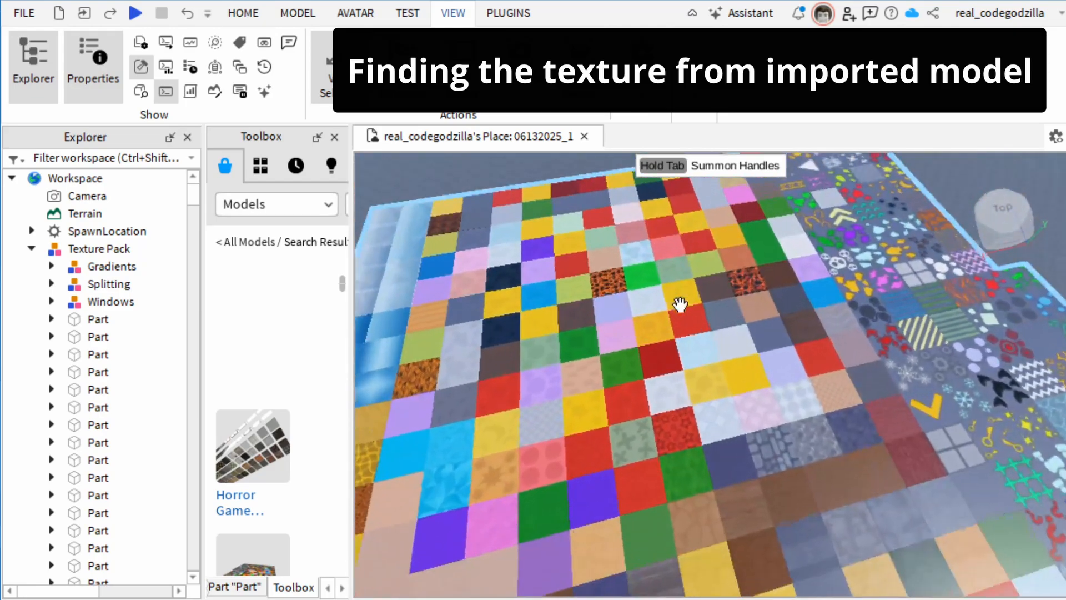
scroll(769, 342, "up", 5)
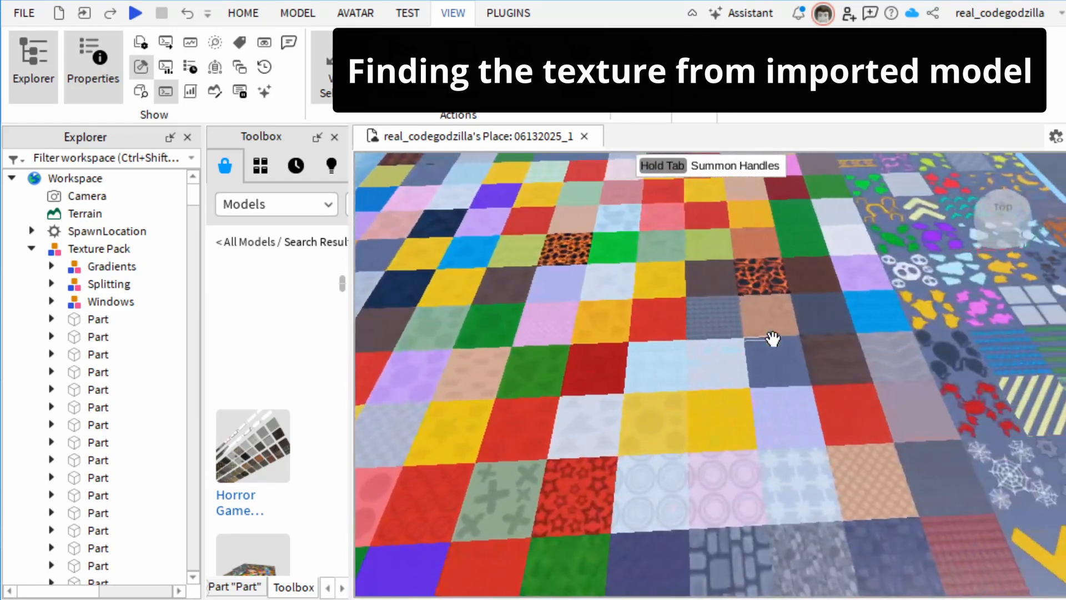
key("d")
scroll(774, 340, "down", 2)
scroll(794, 322, "up", 2)
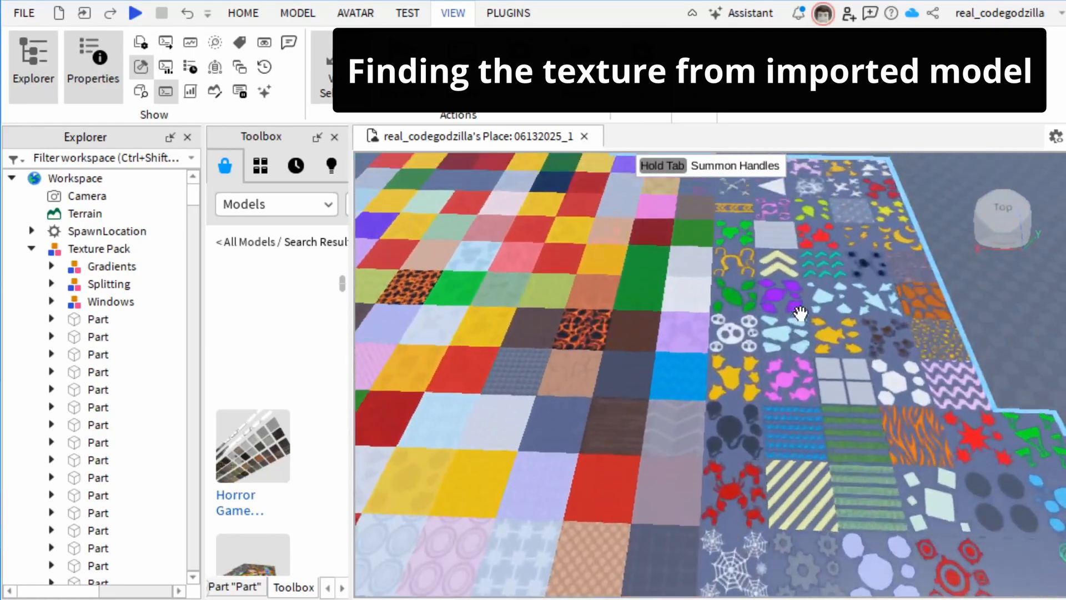
right_click_drag(799, 312, 801, 285)
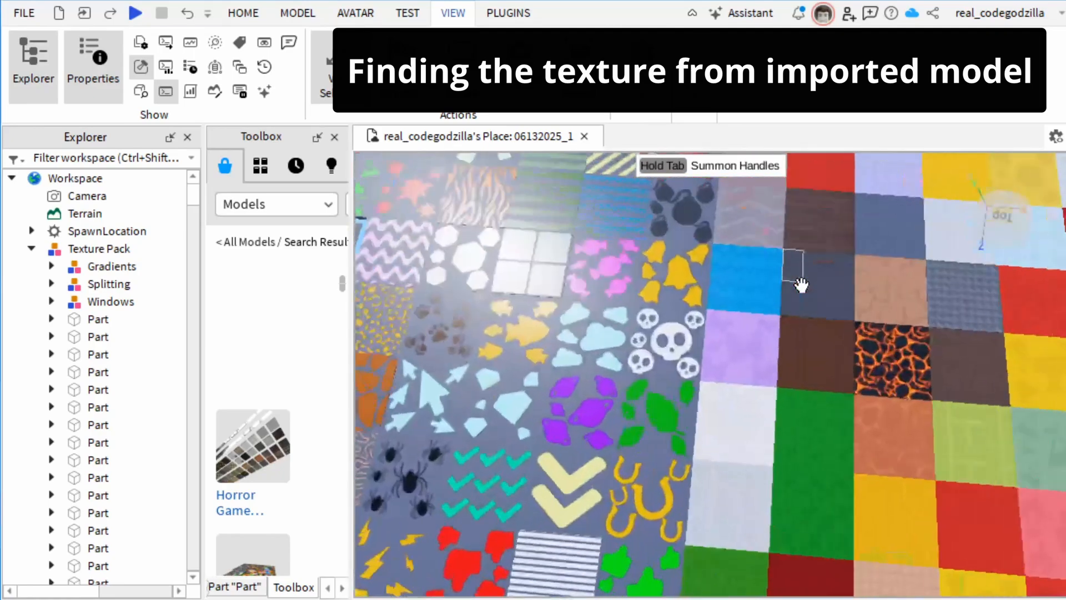
key("w")
key("a")
key("e")
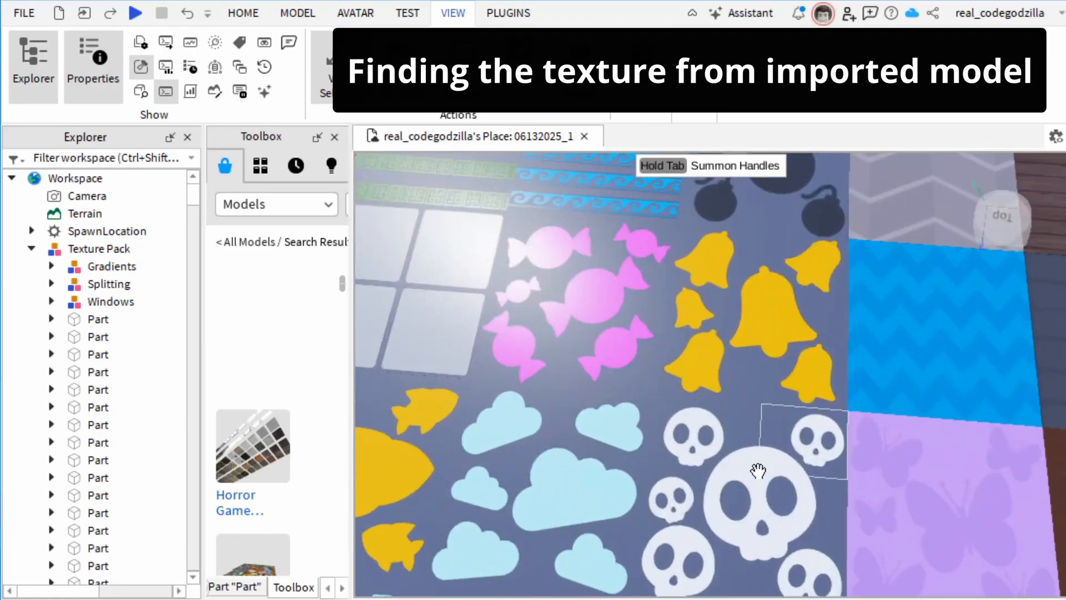
Select the skull tile's Texture in the model, select its parent Part and collapse that Part in the Explorer.
left_click(751, 442)
left_click(752, 425)
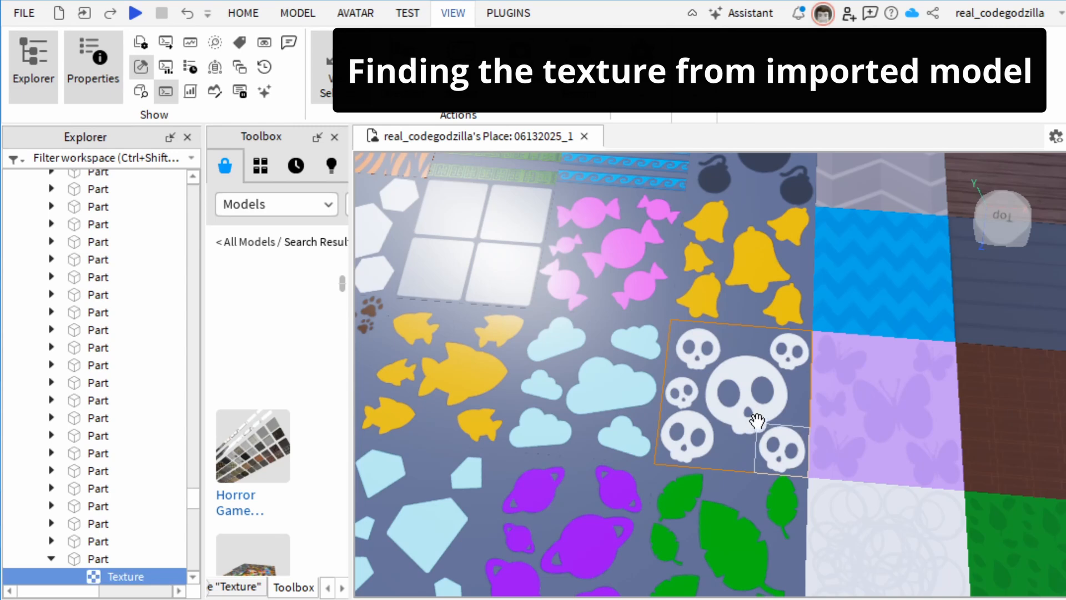
scroll(759, 413, "down", 3)
scroll(770, 342, "up", 2)
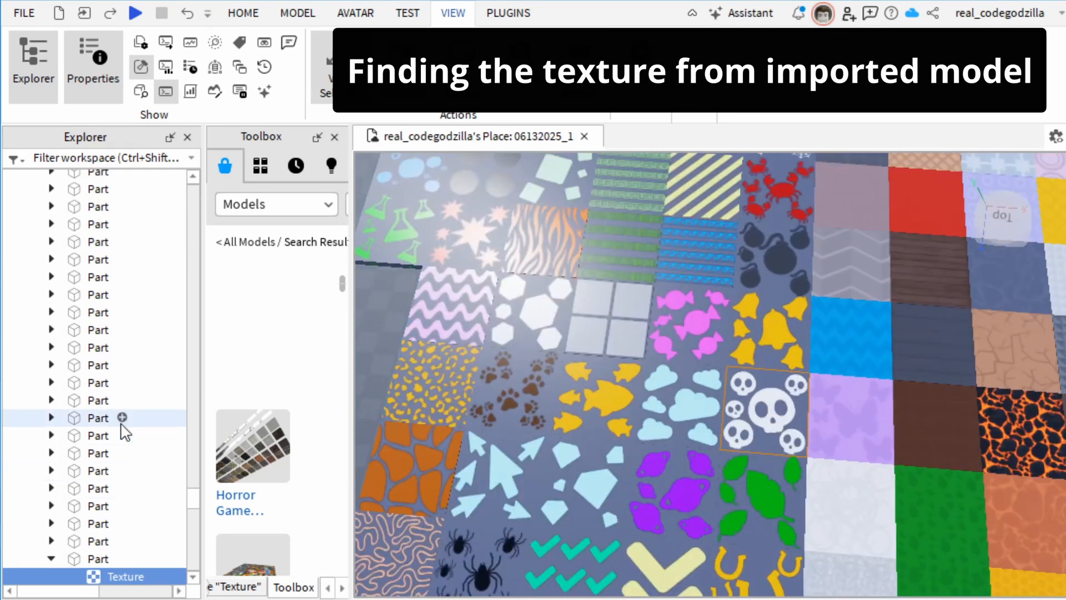
scroll(116, 455, "down", 2)
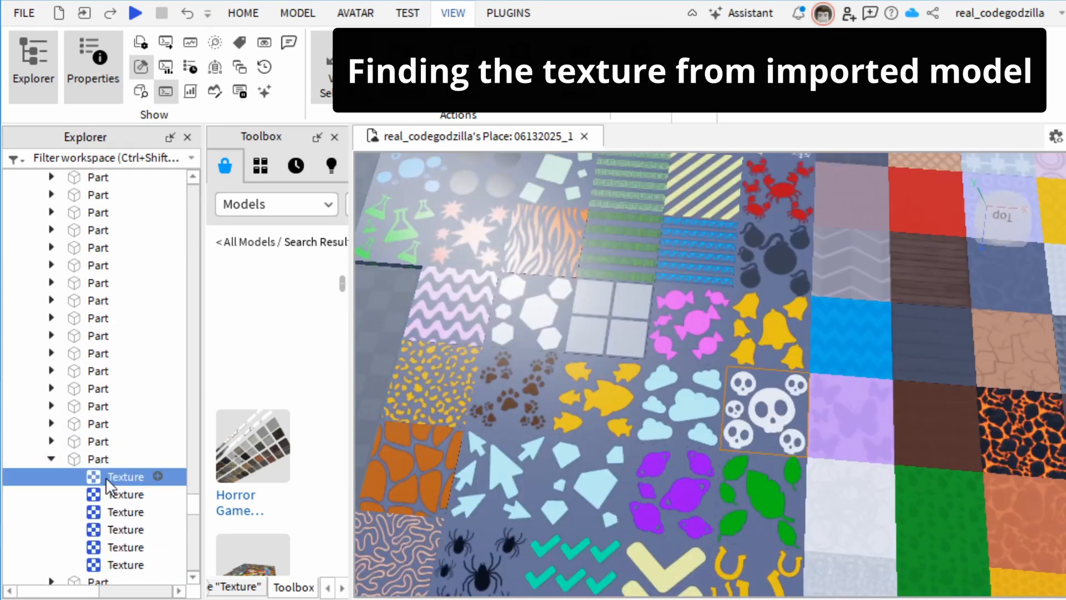
left_click(91, 458)
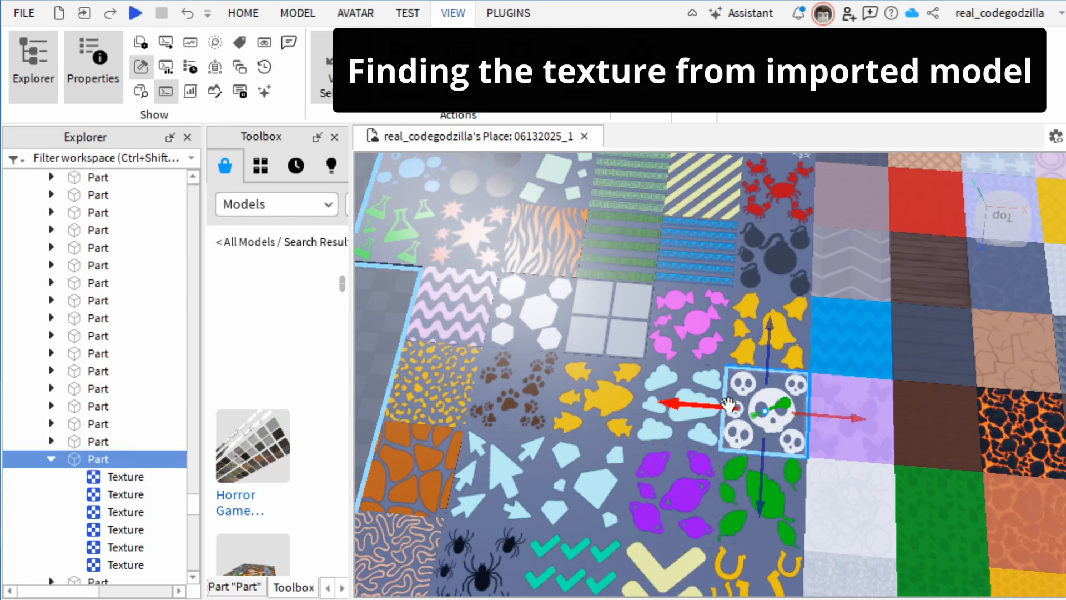
left_click(52, 460)
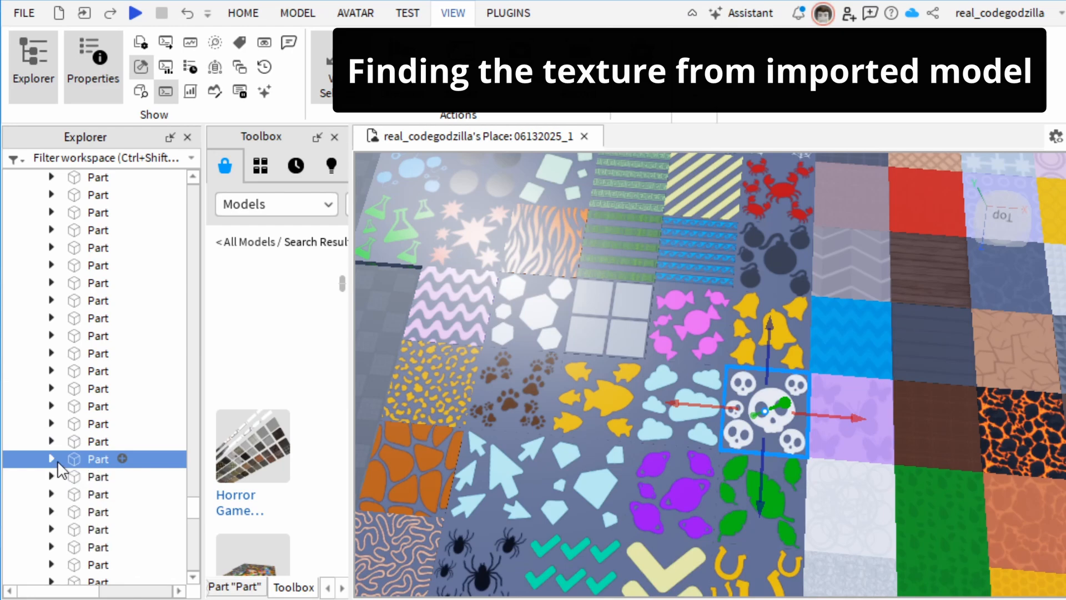
Rename the skull tile's Part to "d" and clear the selection.
key("f")
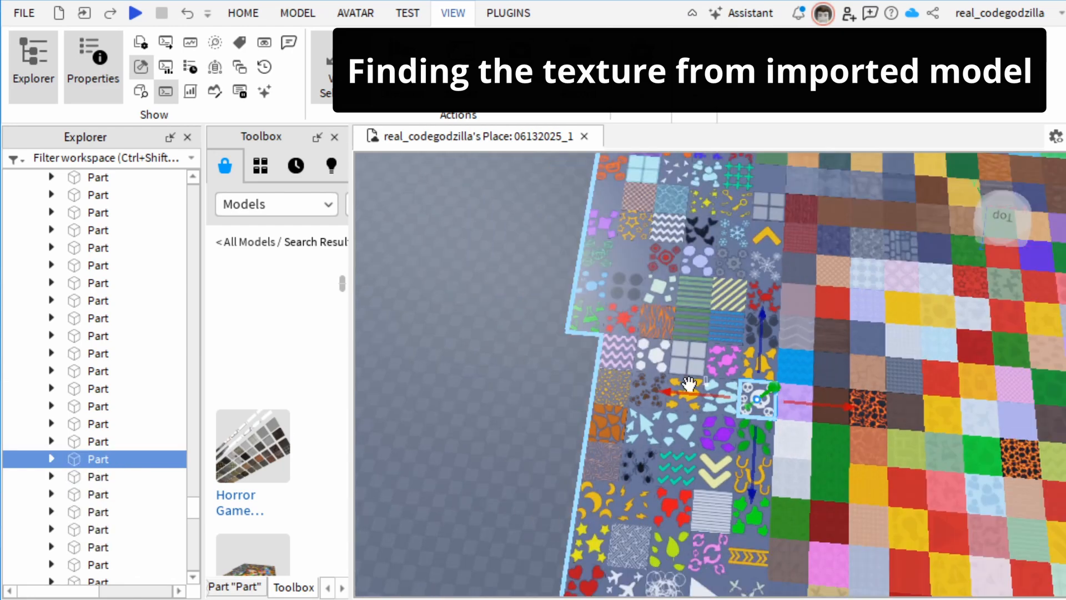
left_click(106, 456)
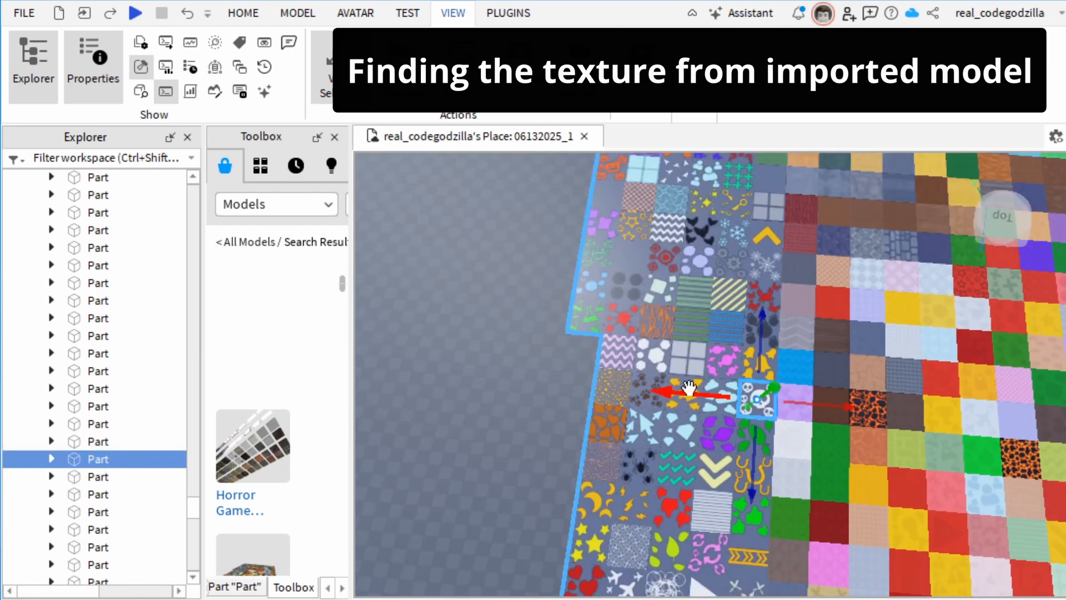
right_click_drag(690, 384, 693, 384)
type("d")
left_click(532, 476)
Select several of the Texture Pack's parts one by one to identify their tiles, ending with the bomb tile.
key("d")
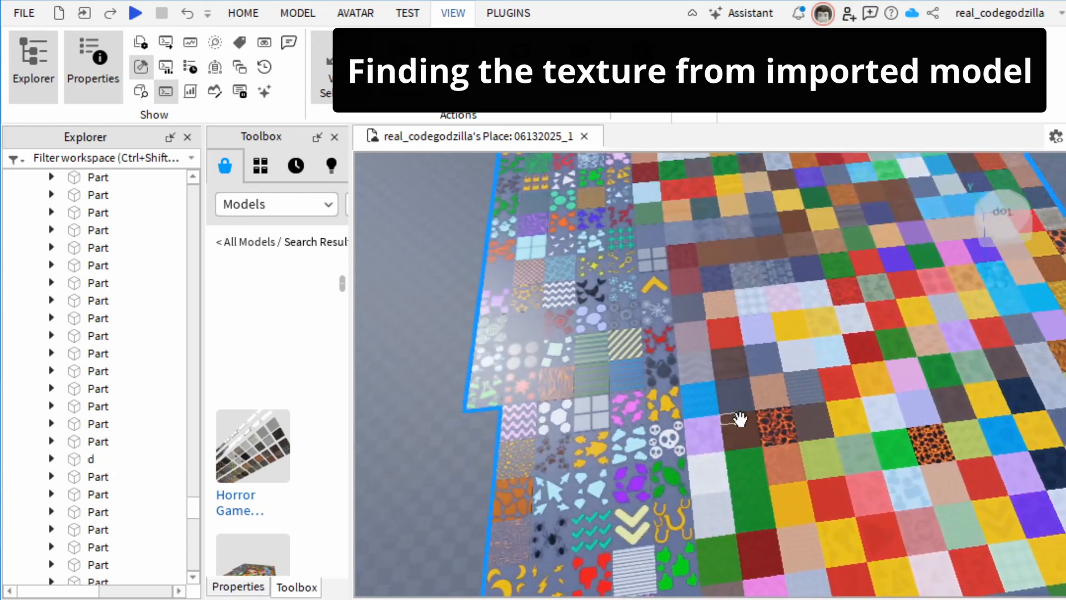
key("s")
key("w")
right_click_drag(751, 404, 752, 405)
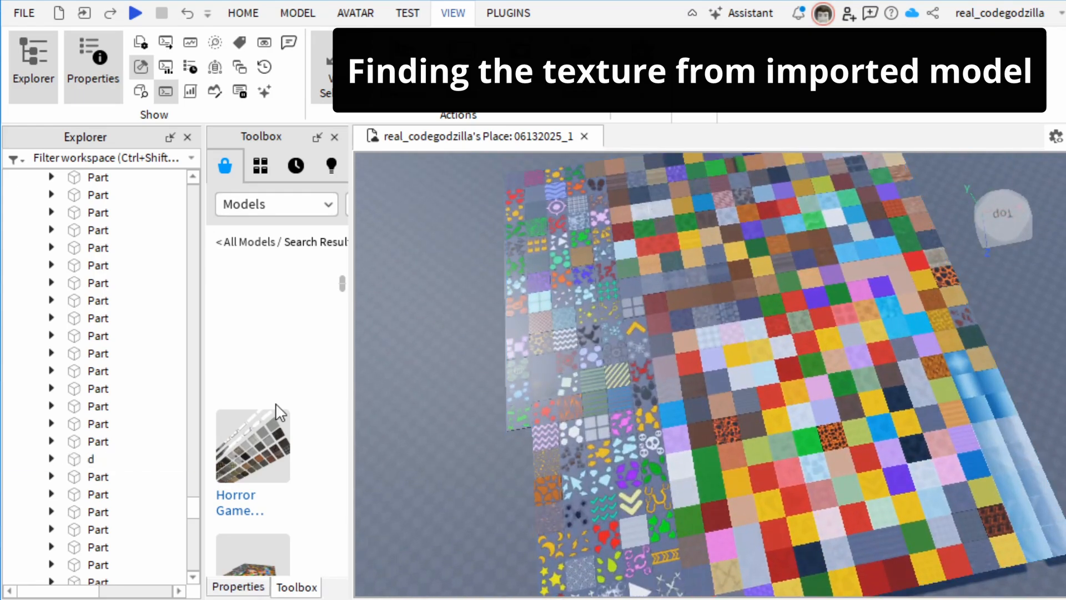
left_click(101, 178)
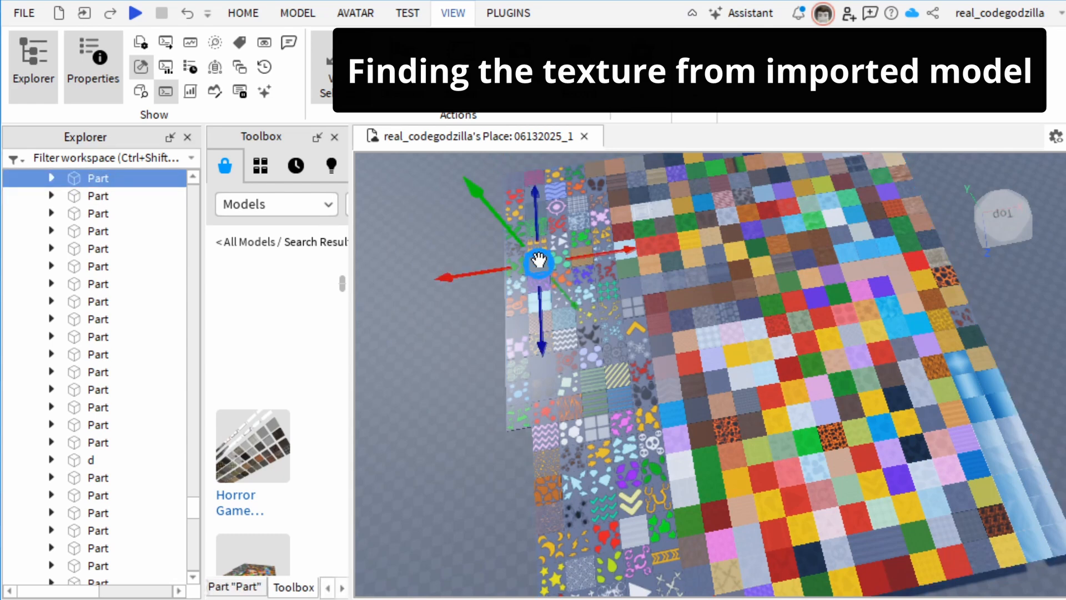
left_click(115, 248)
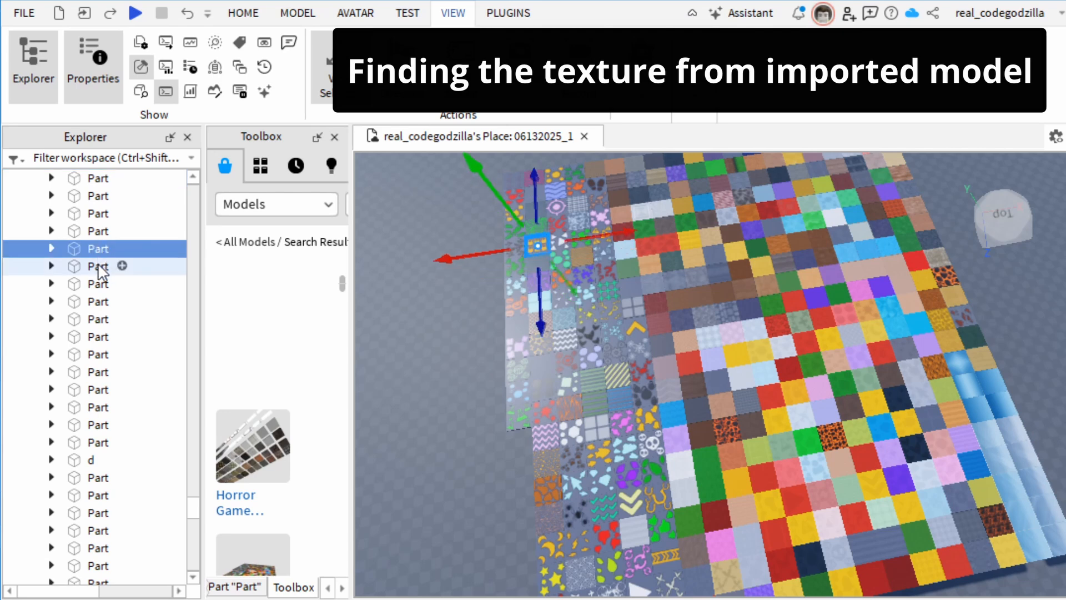
left_click(102, 266)
left_click(98, 301)
left_click(103, 354)
left_click(108, 407)
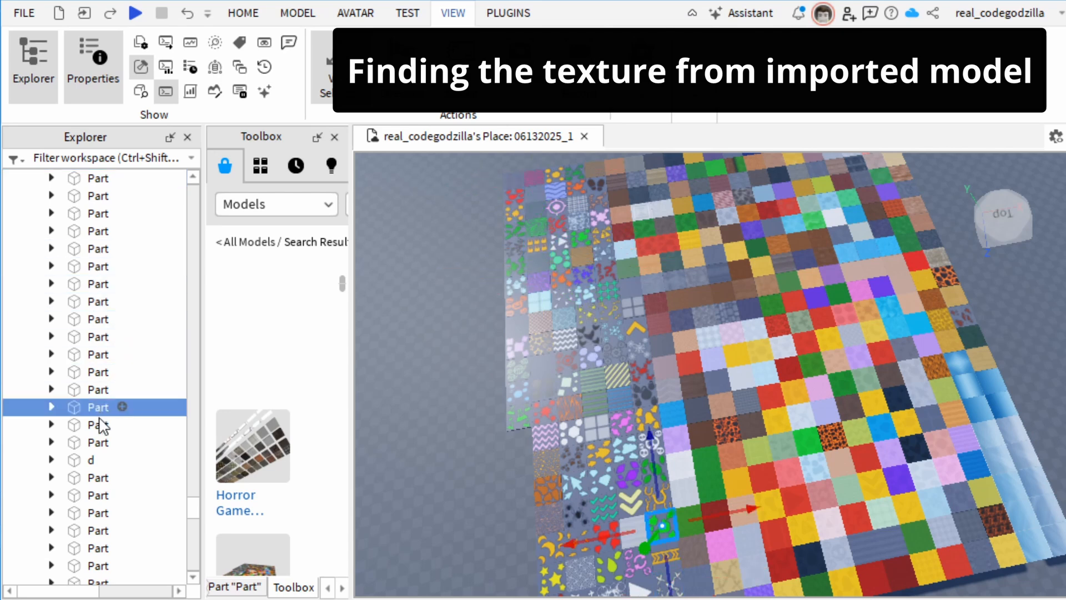
left_click(114, 530)
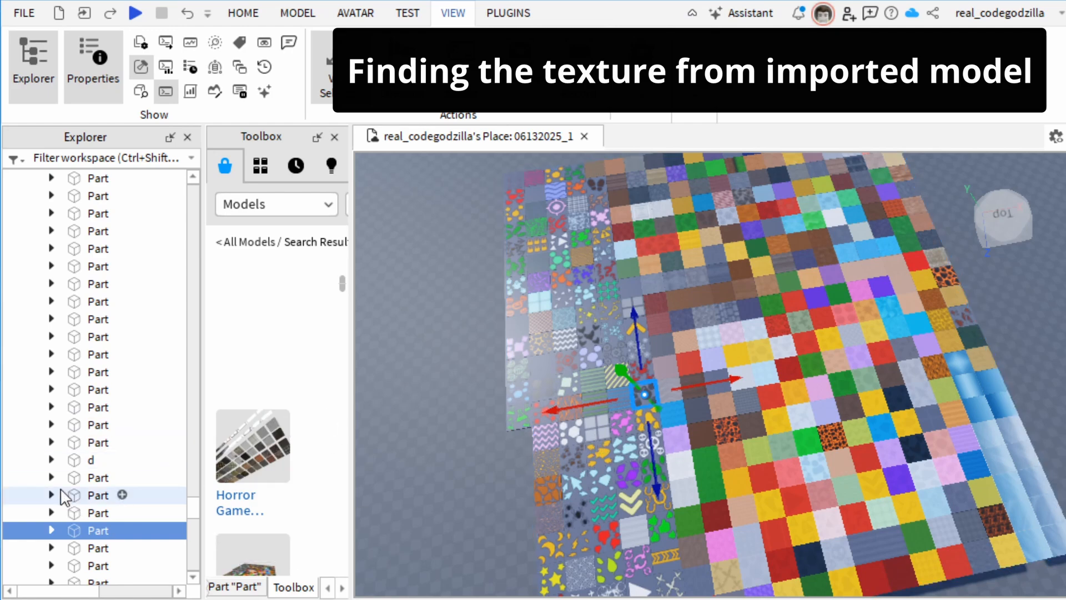
scroll(701, 448, "up", 8)
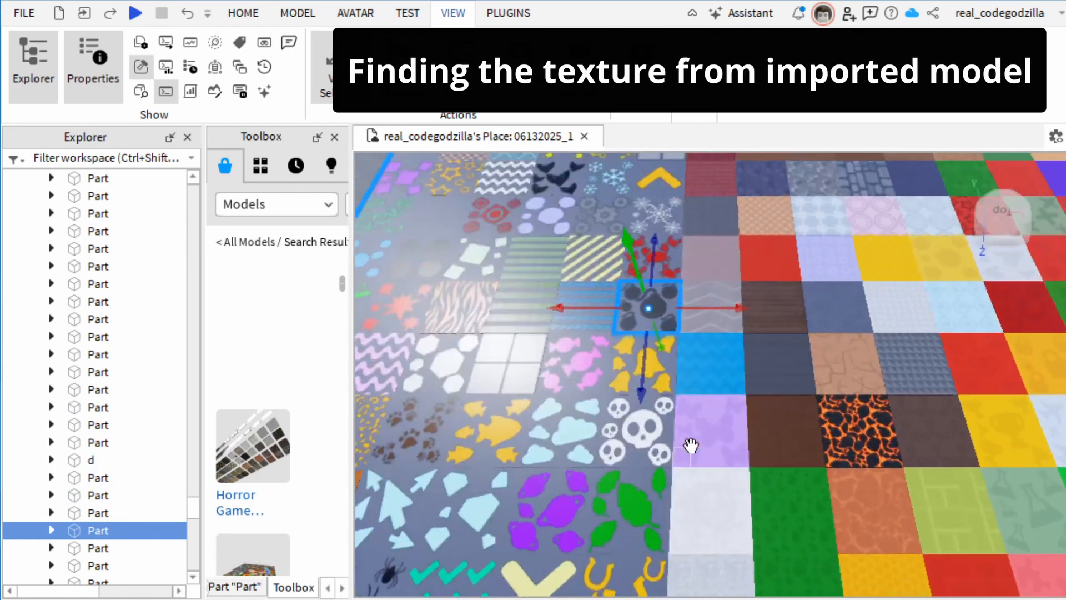
Select the skull tile's Texture in the imported Texture Pack to find its Part.
scroll(717, 467, "up", 6)
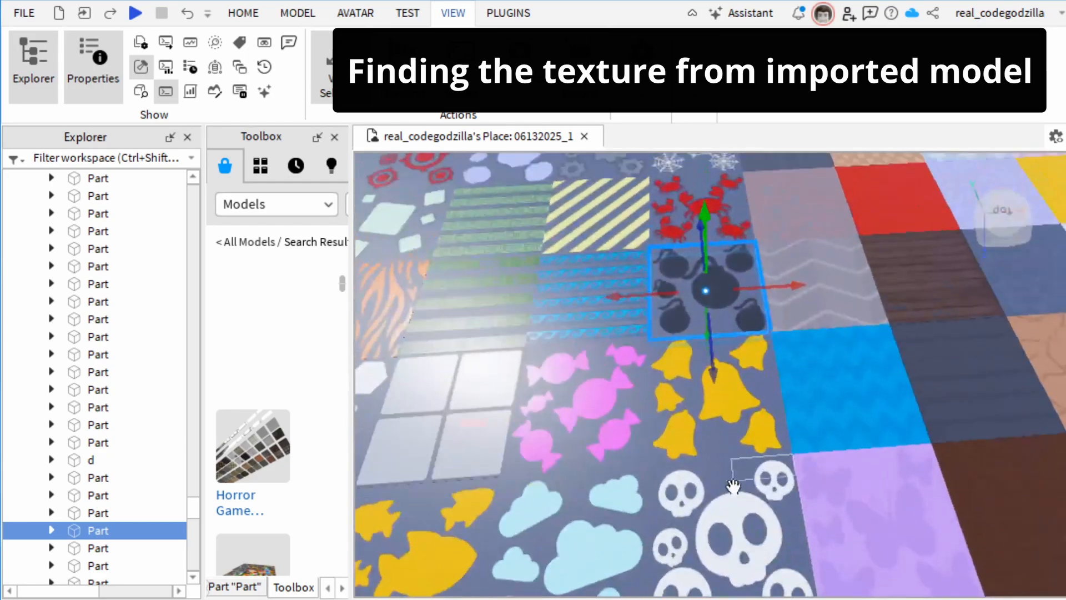
scroll(733, 487, "down", 5)
left_click(744, 451)
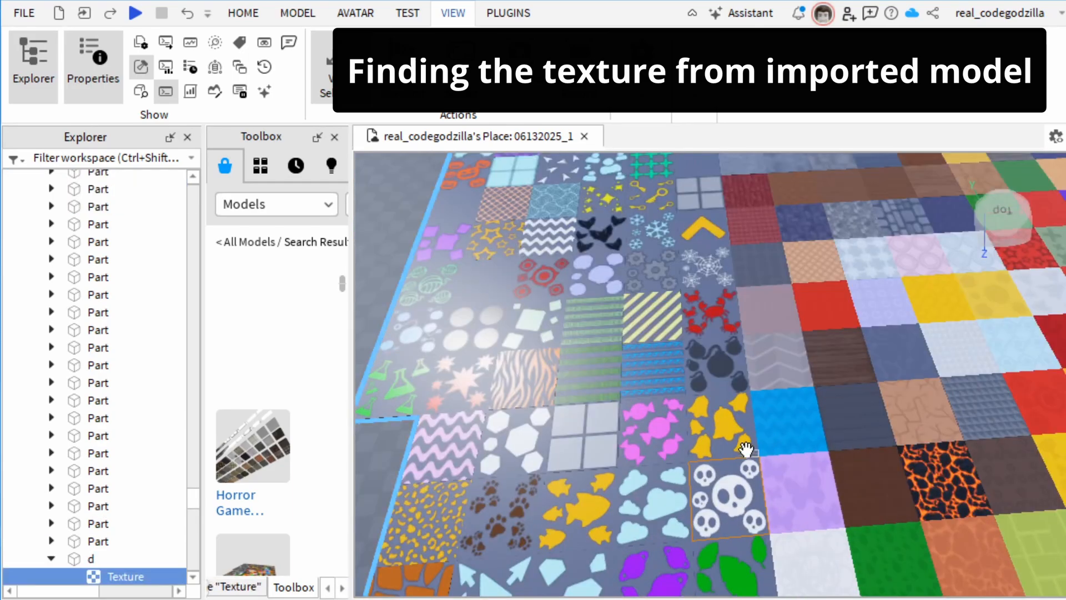
scroll(647, 423, "up", 2)
scroll(689, 424, "down", 3)
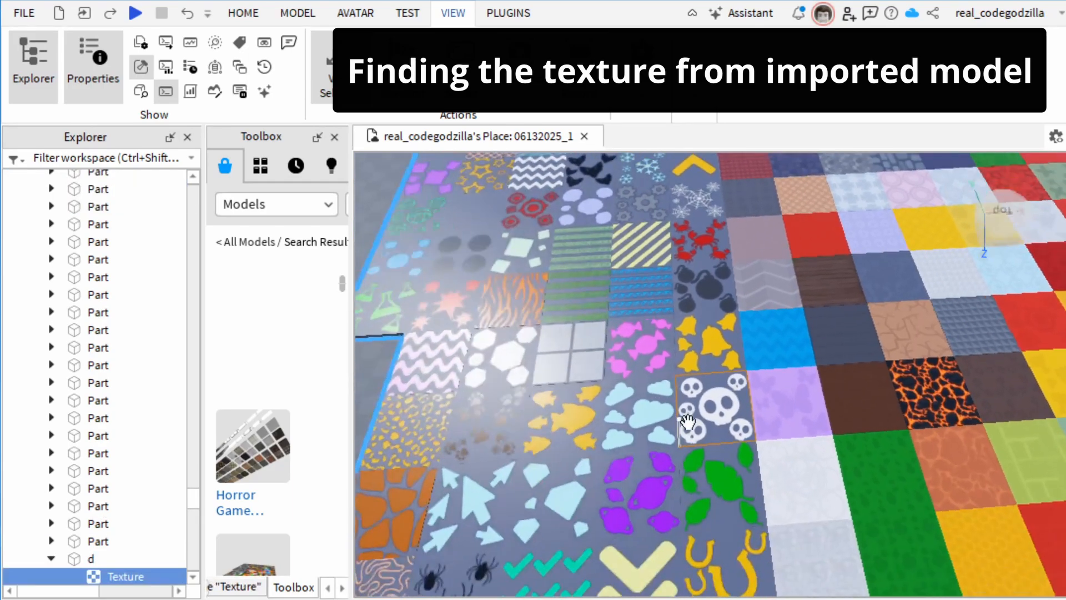
scroll(717, 389, "up", 5)
scroll(724, 373, "down", 2)
scroll(703, 416, "up", 2)
scroll(95, 444, "down", 2)
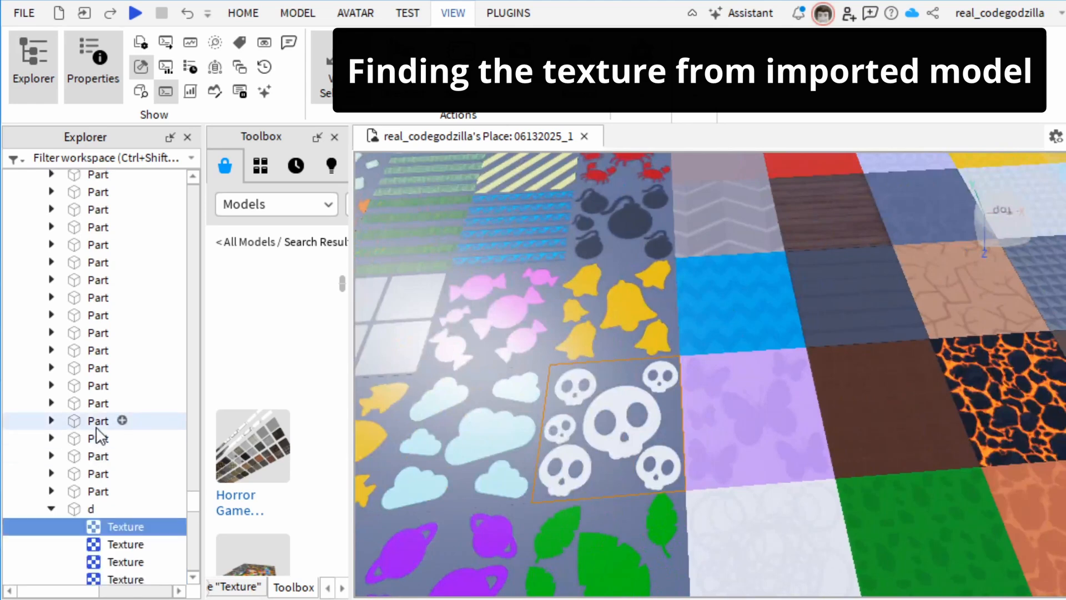
Rename the skull tile's Part "d" to "SkullPart" and collapse it in the Explorer.
left_click(85, 459)
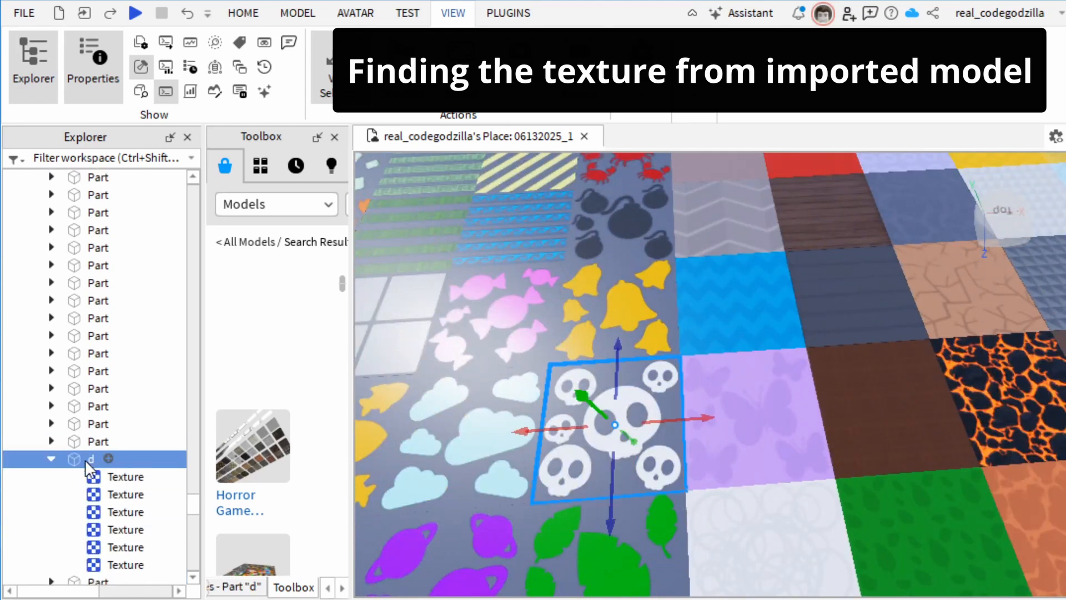
right_click(85, 458)
left_click(161, 90)
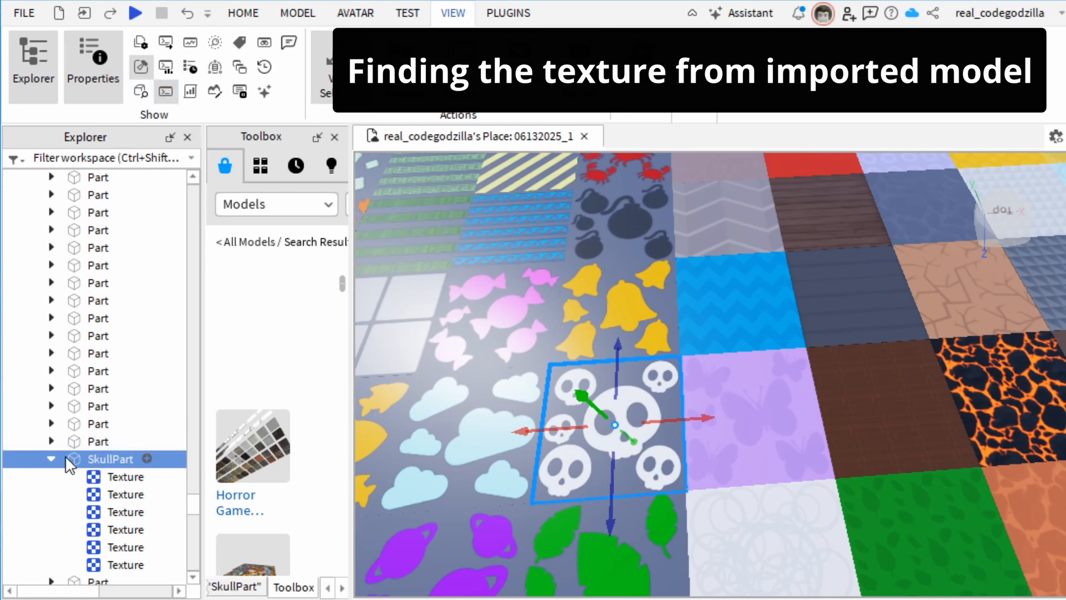
left_click(51, 458)
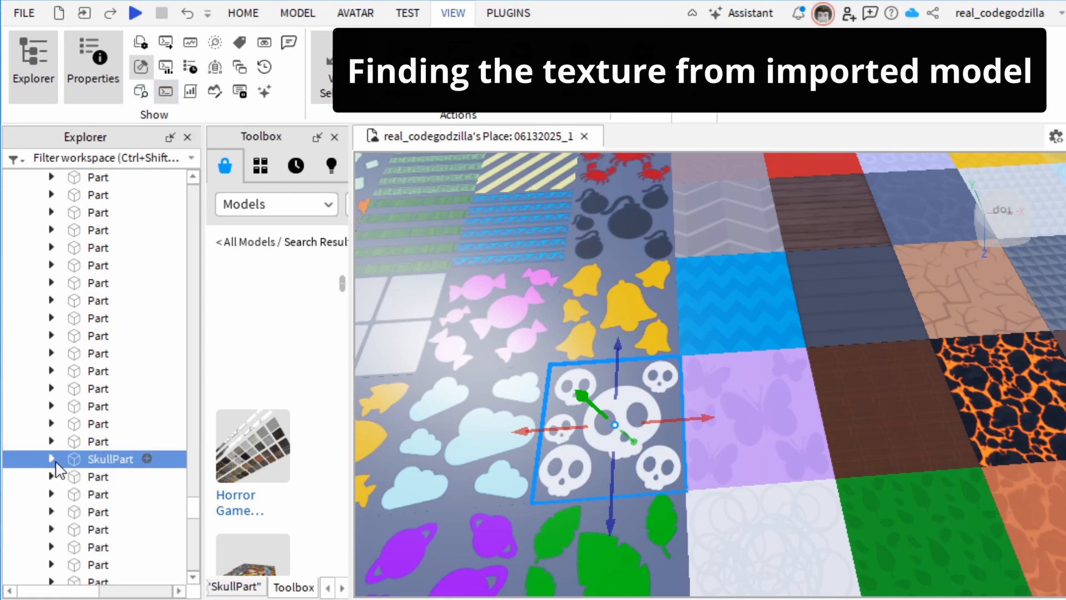
Copy SkullPart from the Texture Pack and paste it directly into Workspace.
right_click(89, 461)
key("Escape")
scroll(127, 357, "up", 8)
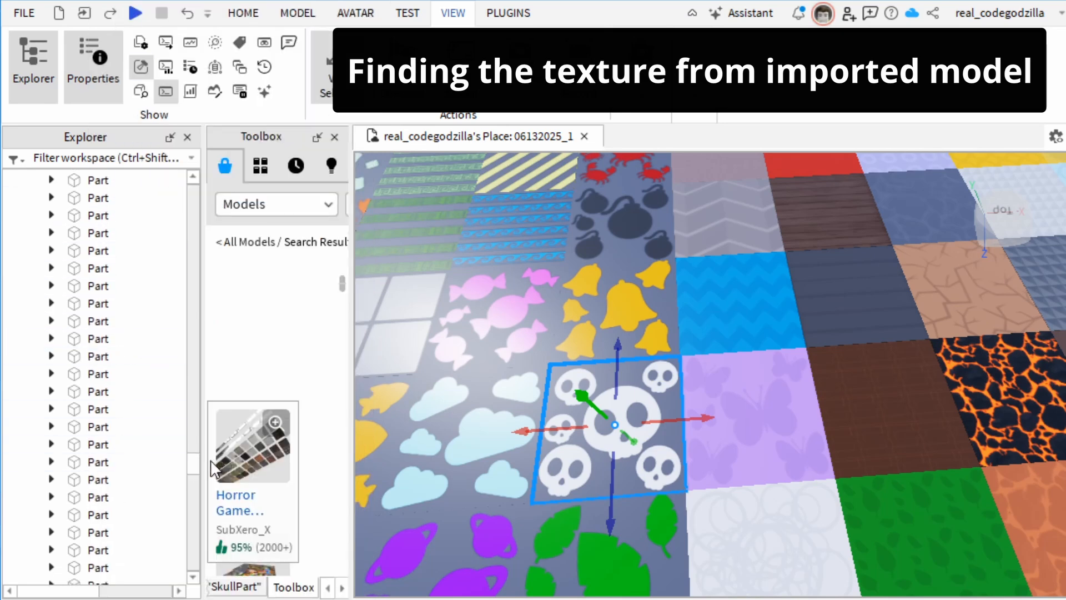
scroll(139, 333, "up", 10)
left_click(83, 183)
right_click(83, 186)
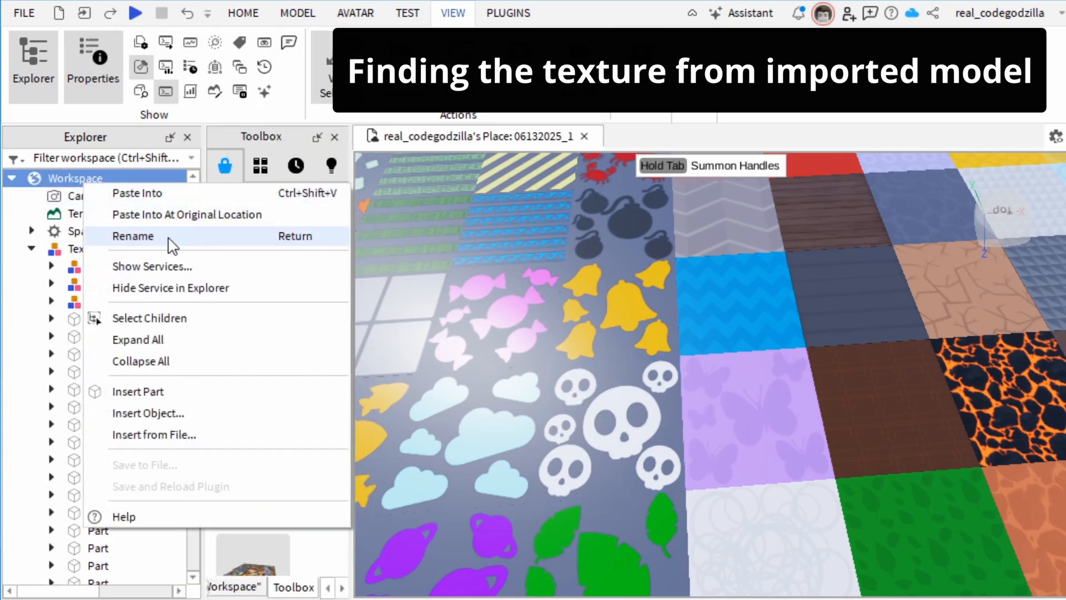
left_click(161, 213)
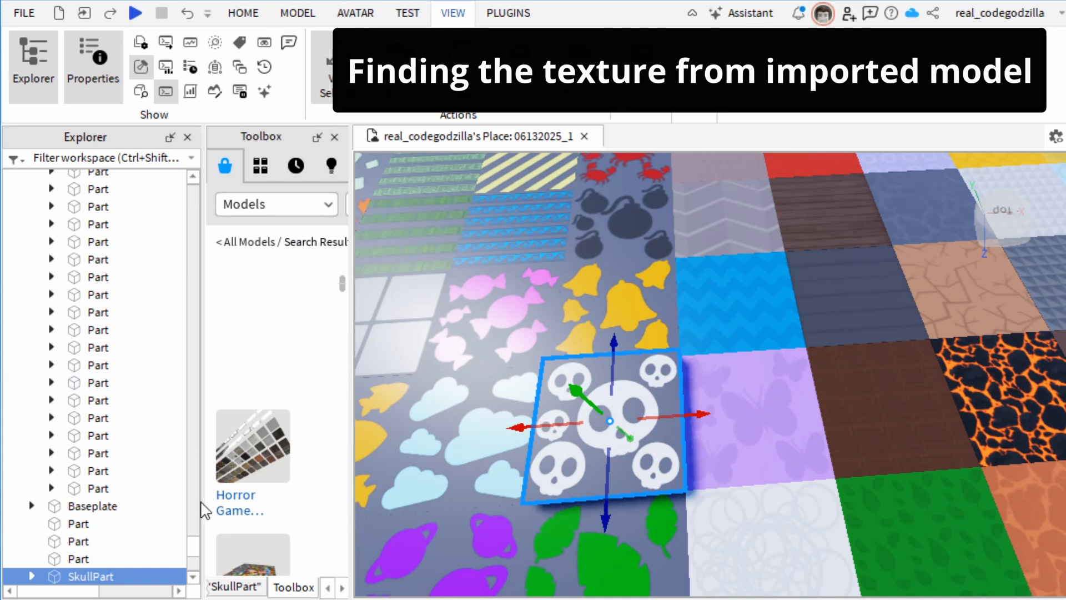
Collapse the Texture Pack model in the Explorer and delete it from Workspace.
scroll(178, 367, "up", 10)
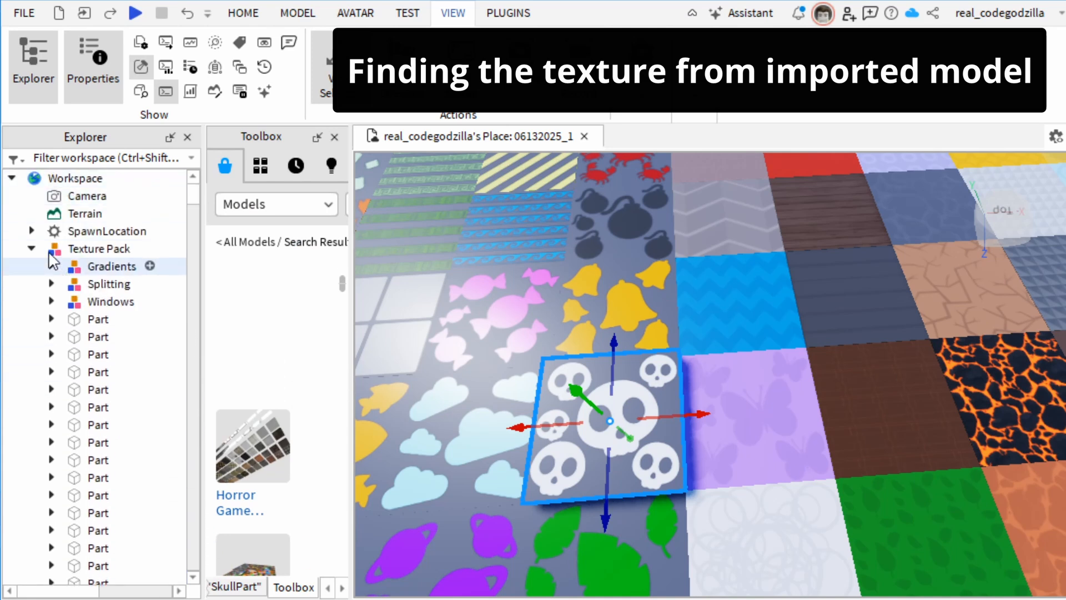
left_click(32, 249)
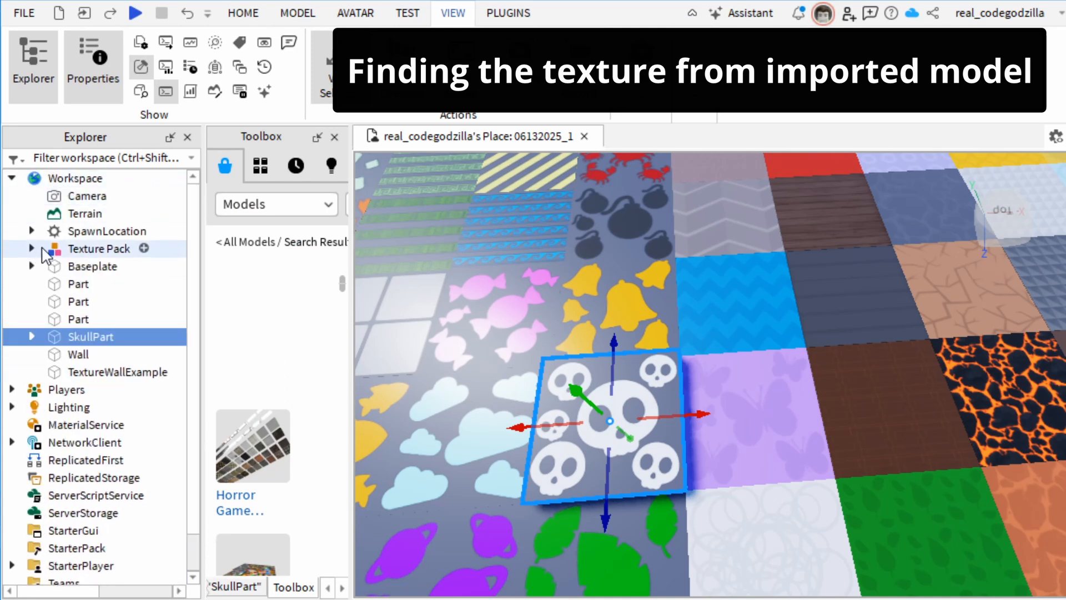
left_click(103, 254)
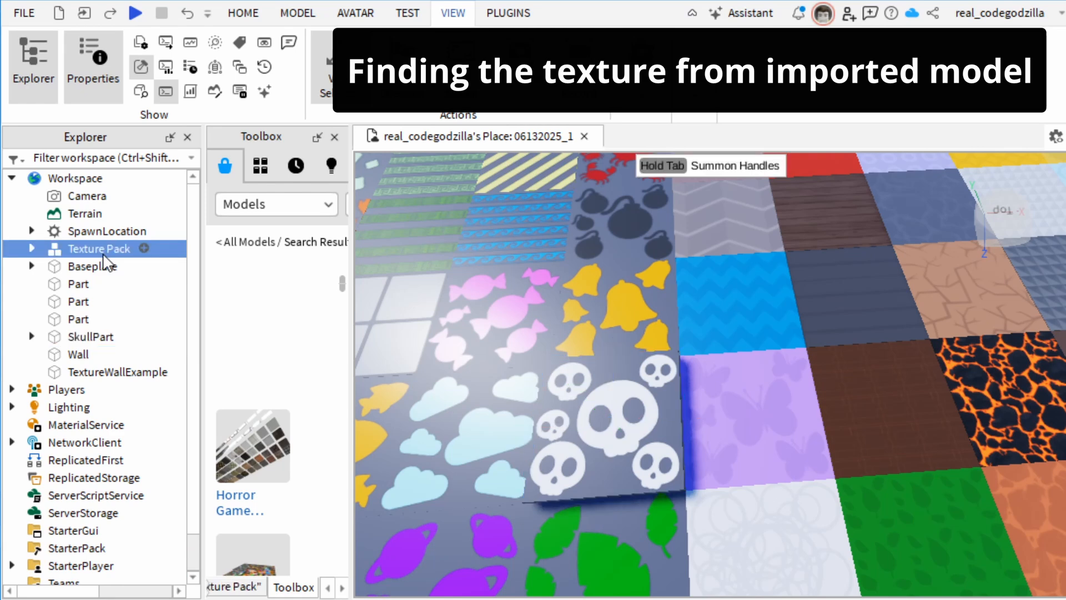
right_click(103, 256)
left_click(171, 375)
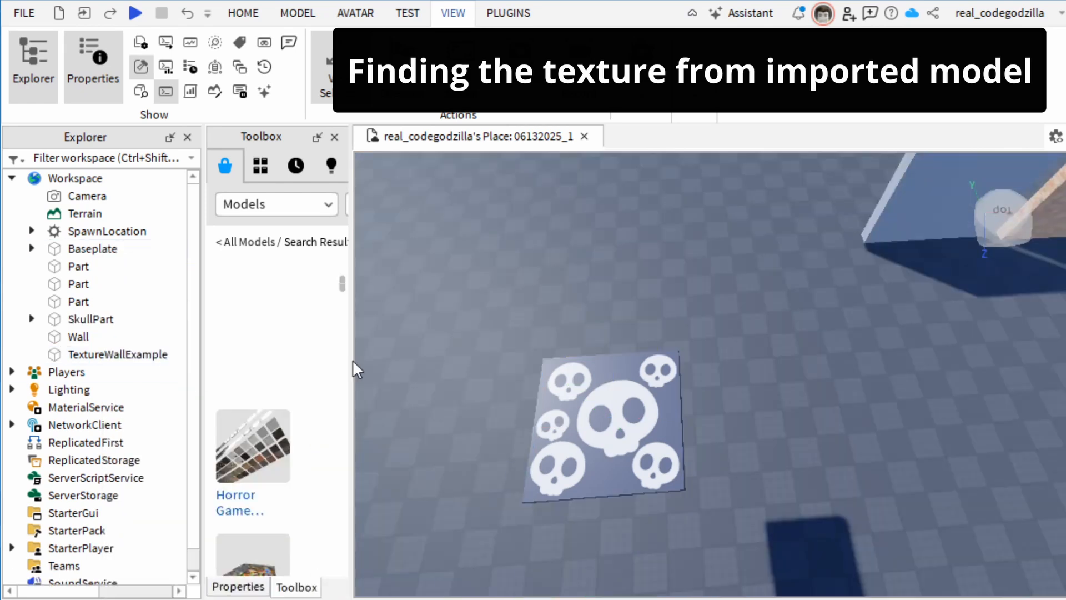
Select SkullPart and move it across the baseplate to a spot beside the plain TextureWallExample wall.
right_click_drag(666, 340, 666, 340)
middle_click_drag(592, 334, 636, 438)
left_click(635, 438)
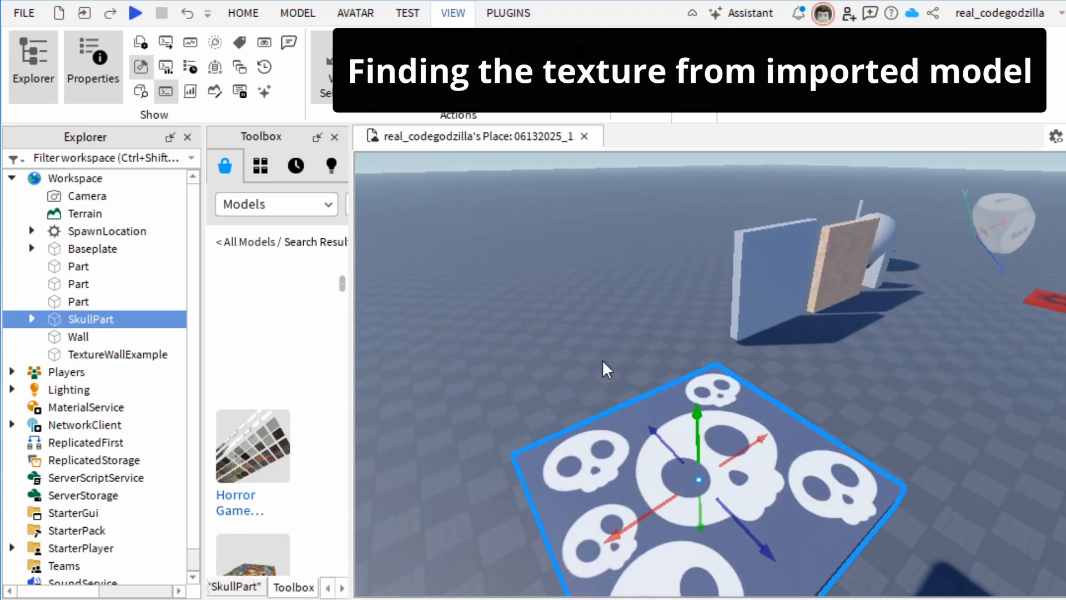
scroll(650, 323, "down", 3)
scroll(648, 322, "down", 4)
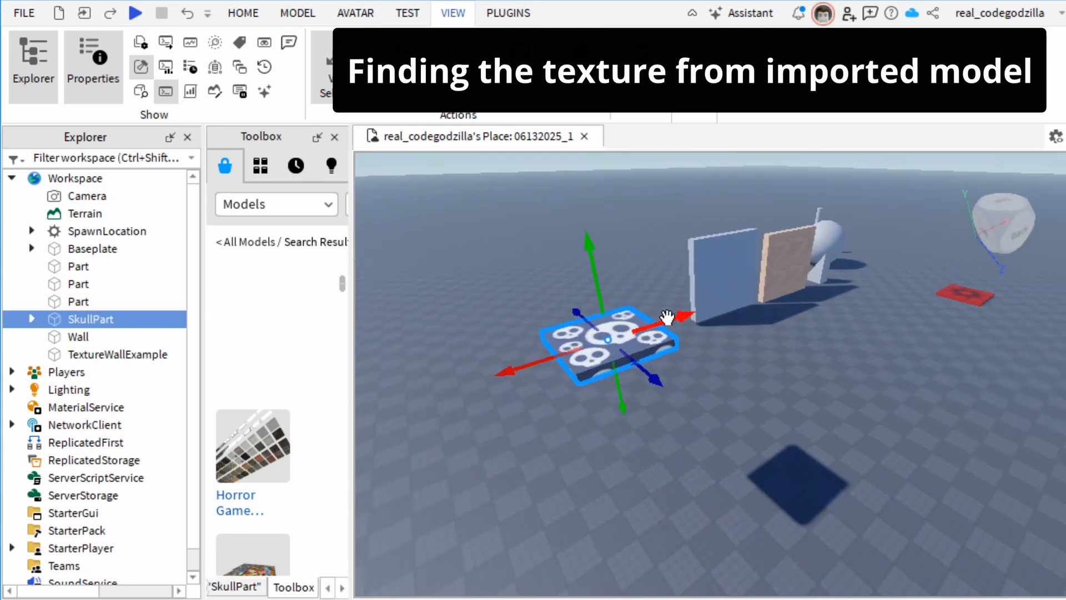
left_click_drag(667, 314, 658, 345)
key("a")
right_click_drag(794, 326, 841, 326)
key("q")
key("a")
key("e")
key("d")
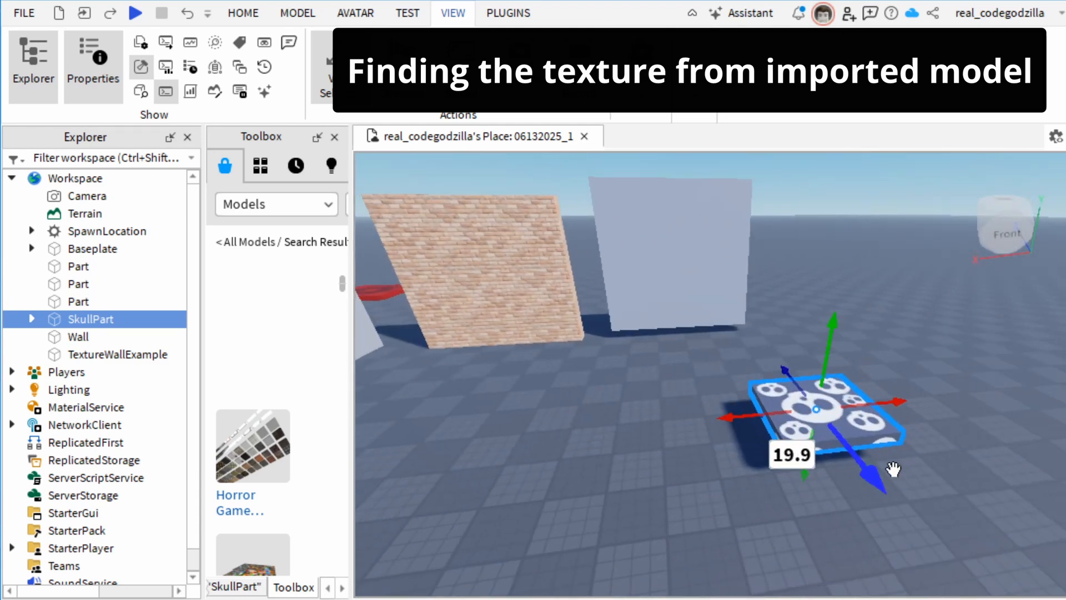
left_click_drag(870, 473, 822, 403)
right_click(874, 338)
Expand SkullPart to show its Texture children and focus the view on the part.
left_click(31, 319)
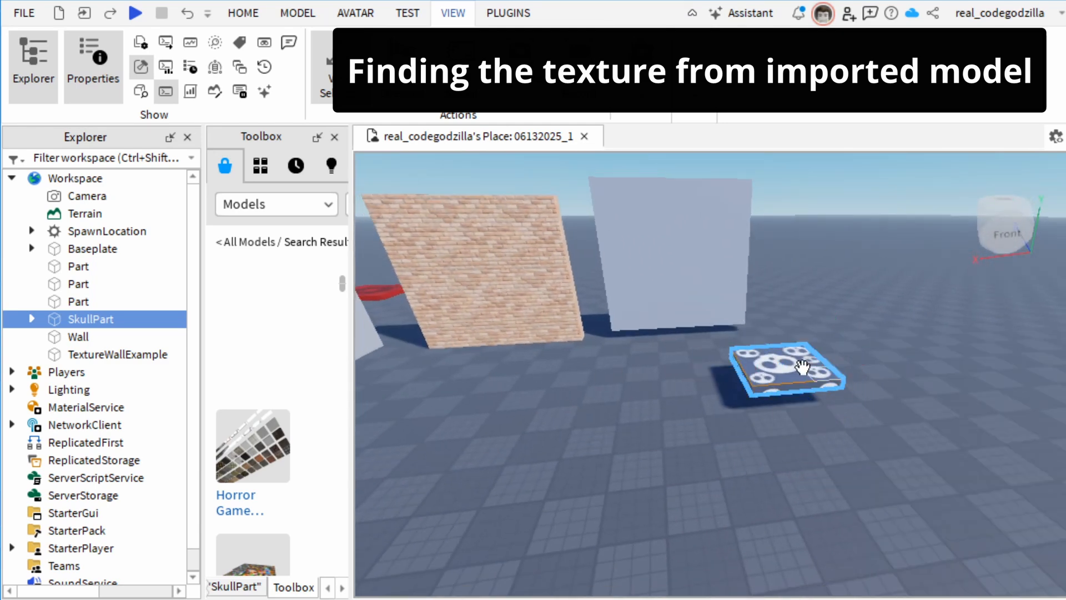
left_click(32, 319)
left_click(106, 337)
left_click(82, 322)
key("f")
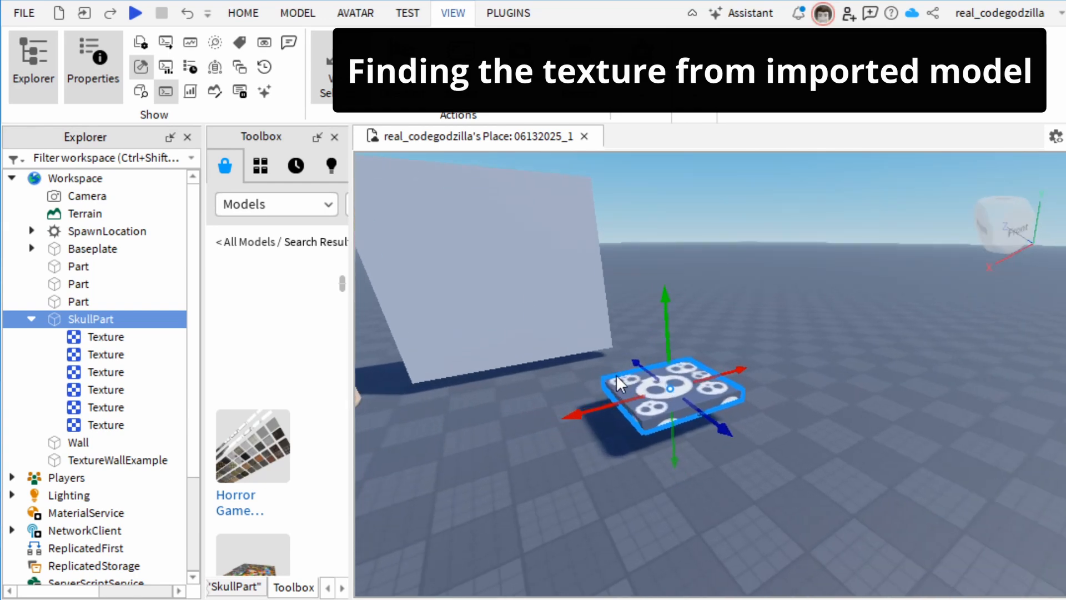
key("e")
key("d")
Scale SkullPart upward and sideways into a large block about 41 studs wide and 18 studs tall.
left_click(309, 21)
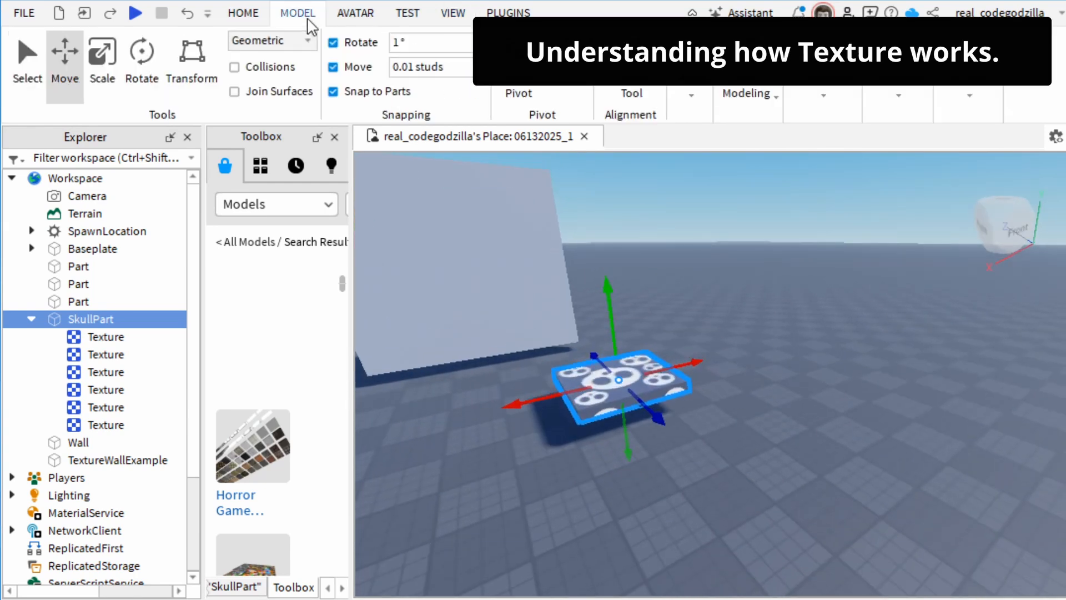
left_click(89, 67)
right_click_drag(773, 312, 761, 310)
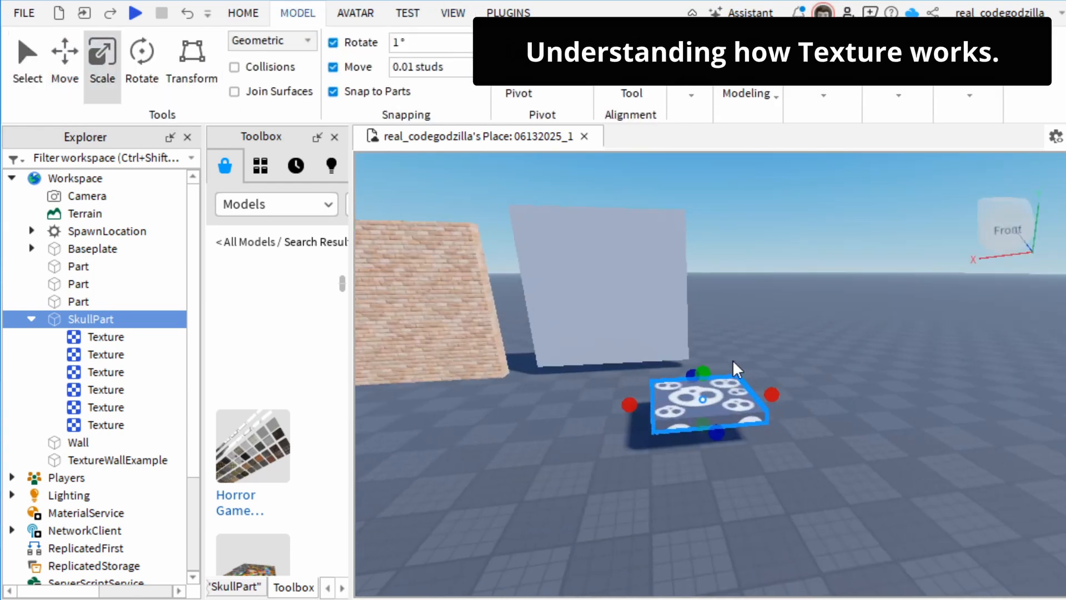
left_click_drag(699, 380, 633, 150)
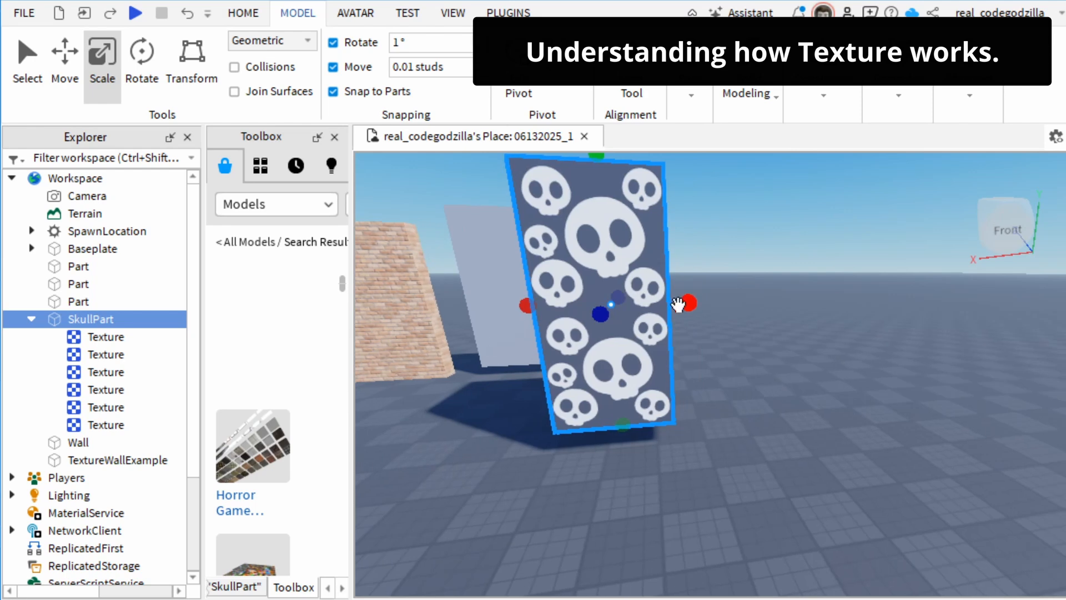
left_click_drag(685, 302, 1028, 307)
scroll(787, 380, "down", 3)
right_click_drag(788, 380, 786, 372)
scroll(787, 371, "up", 4)
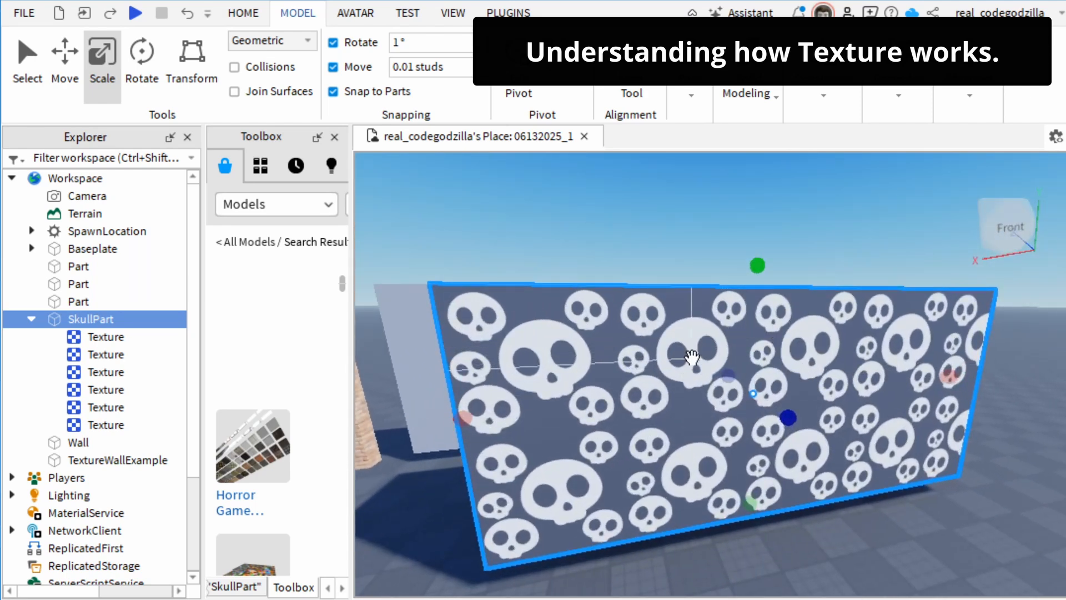
right_click_drag(771, 271, 687, 313)
scroll(731, 281, "down", 3)
scroll(699, 314, "up", 2)
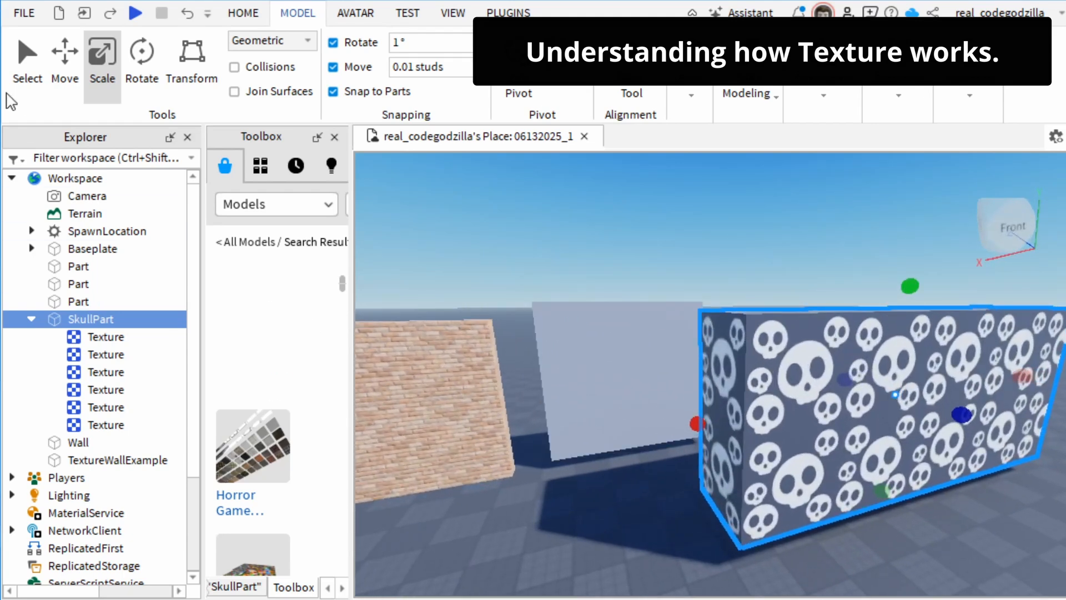
Move SkullPart about 17.32 studs so it stands clear of TextureWallExample.
left_click(58, 55)
left_click_drag(833, 412, 808, 397)
key("s")
key("a")
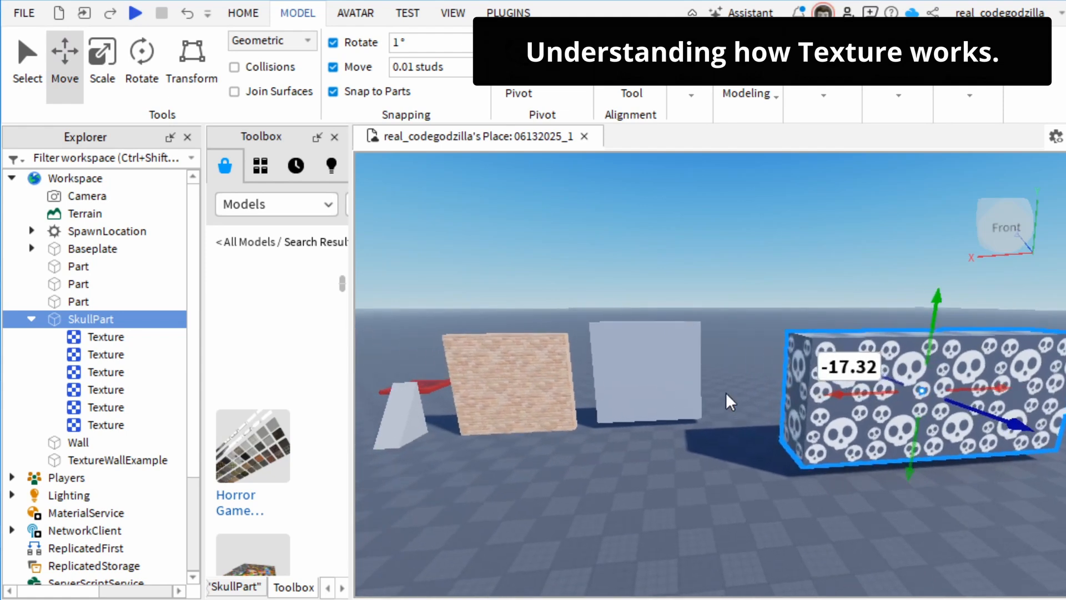
key("w")
Select TextureWallExample and the sphere Part in turn and look over the untextured parts beside the skull block.
left_click(683, 390)
key("d")
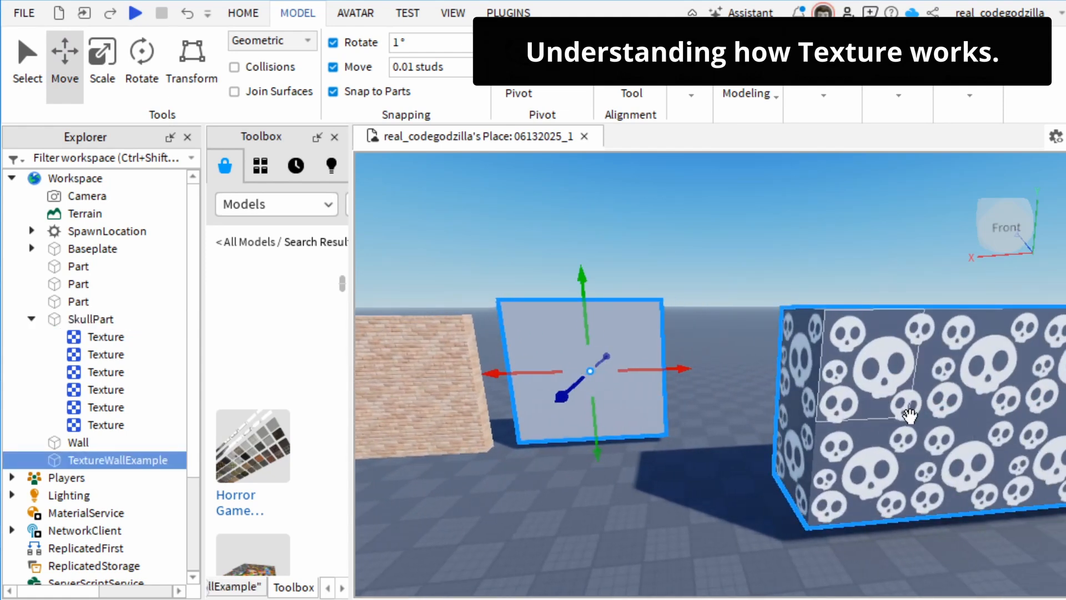
key("a")
mouse_move(694, 359)
right_mouse_down()
mouse_move(686, 350)
mouse_move(701, 354)
right_mouse_up()
key("w")
key("a")
key("s")
left_click(701, 354)
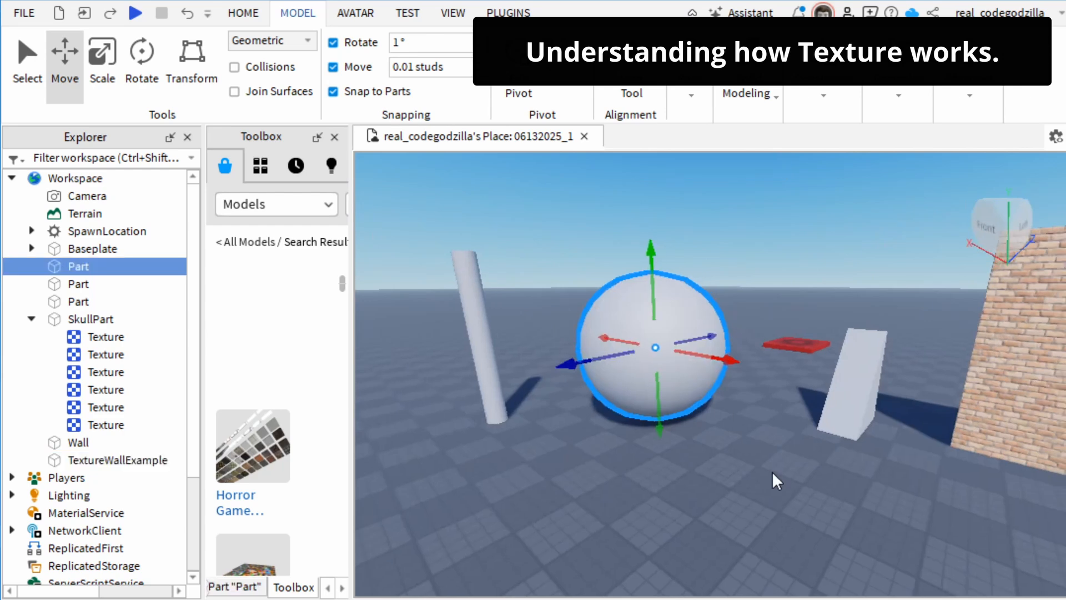
key("d")
key("w")
key("s")
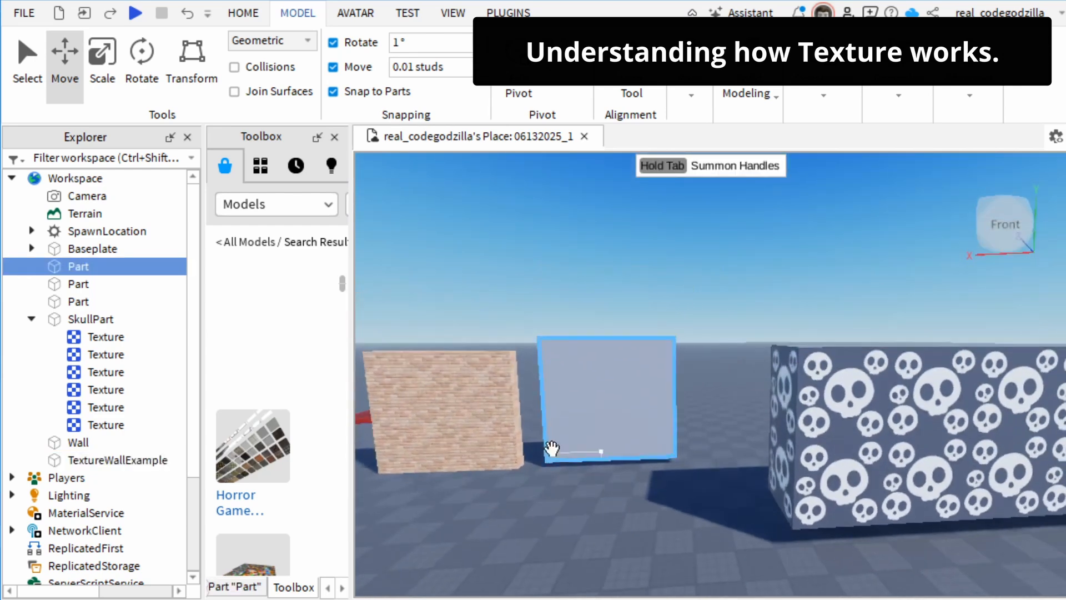
Compare TextureWallExample with SkullPart by selecting each, and select SkullPart's first Texture.
left_click(557, 434)
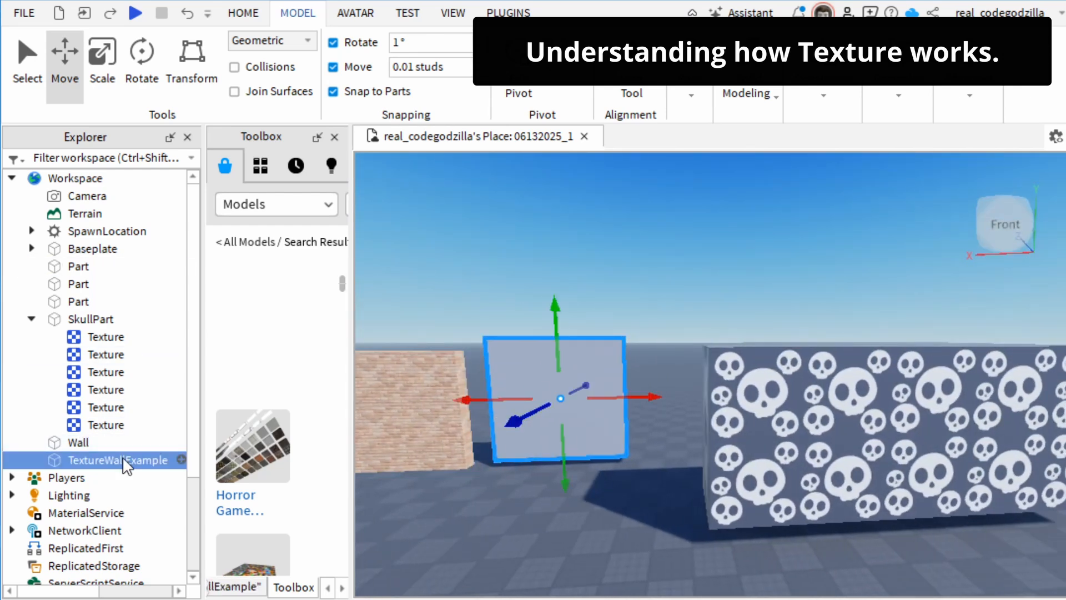
left_click(781, 465)
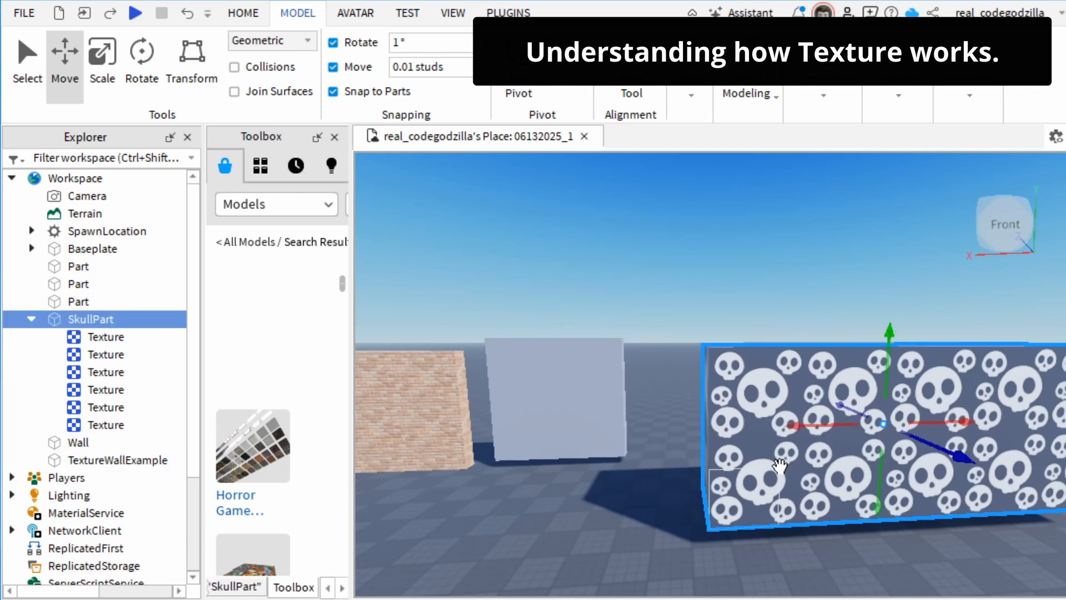
key("f")
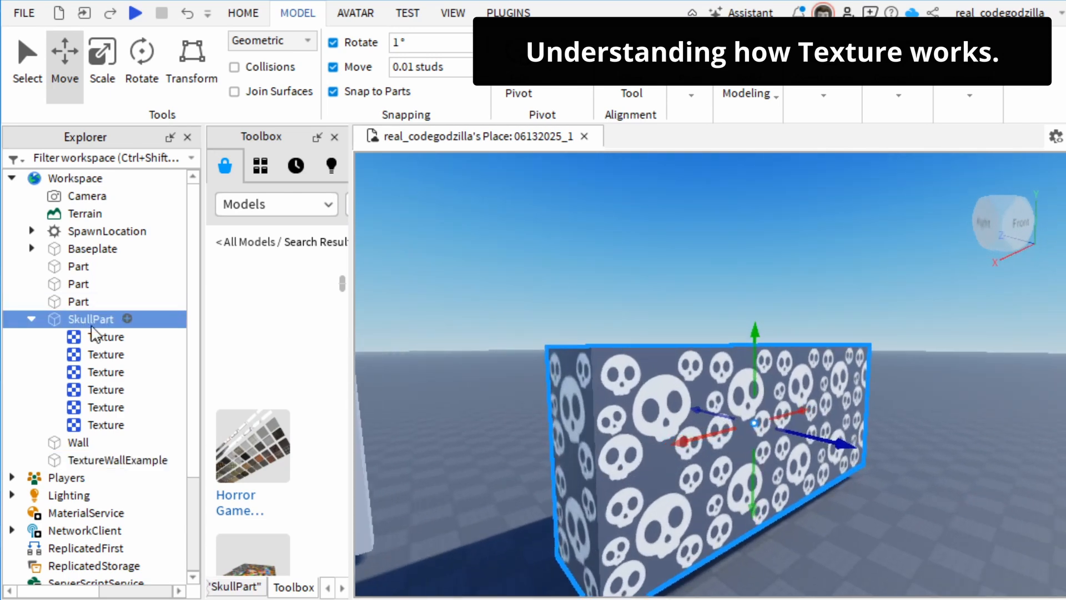
left_click(95, 338)
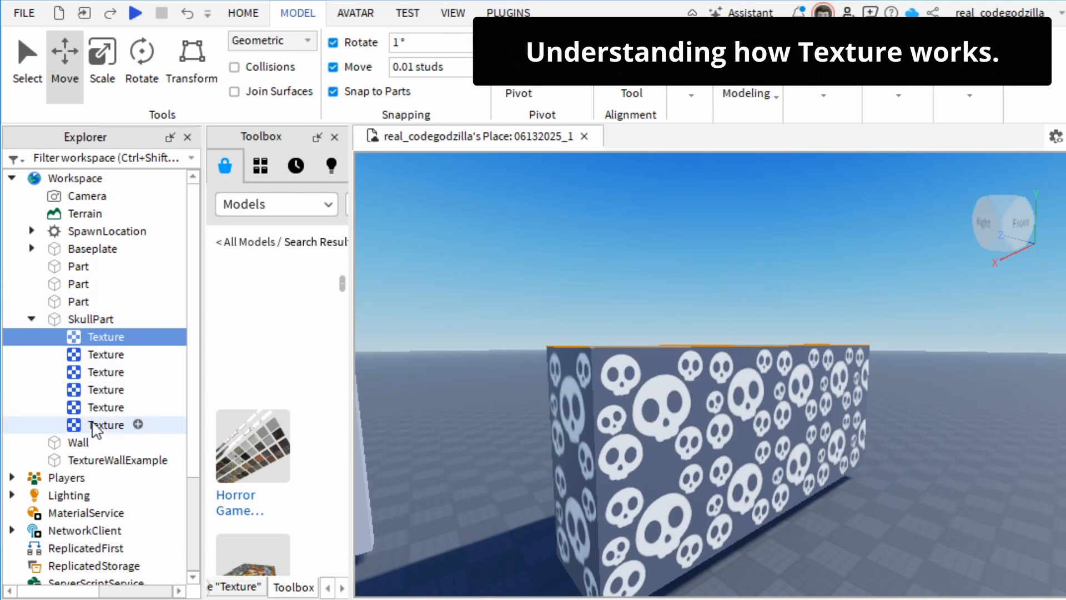
Reselect SkullPart and show its properties with more width to read them.
left_click(81, 314)
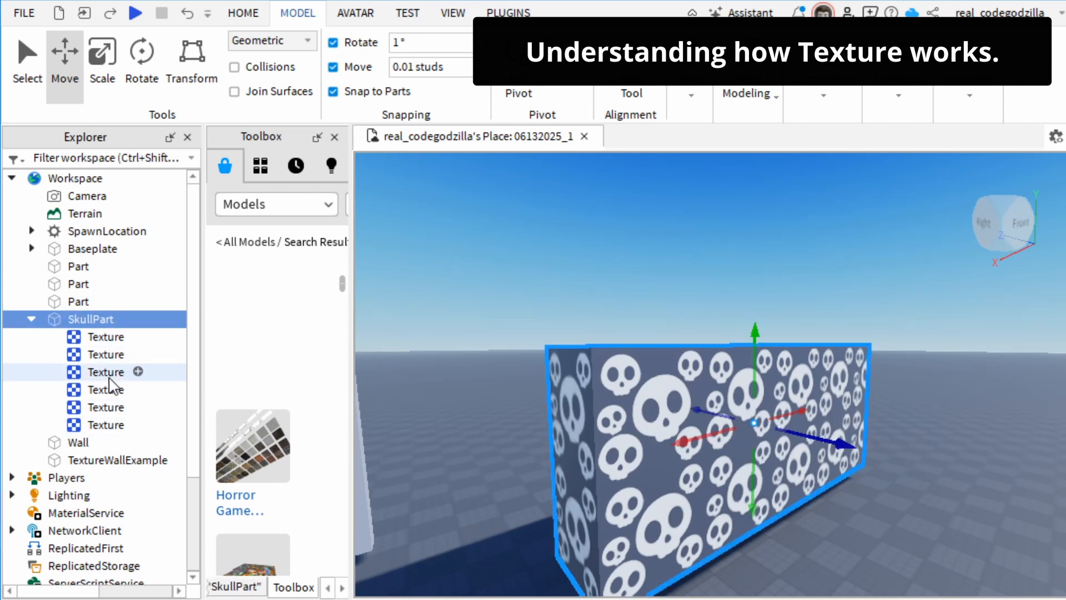
left_click_drag(351, 232, 528, 231)
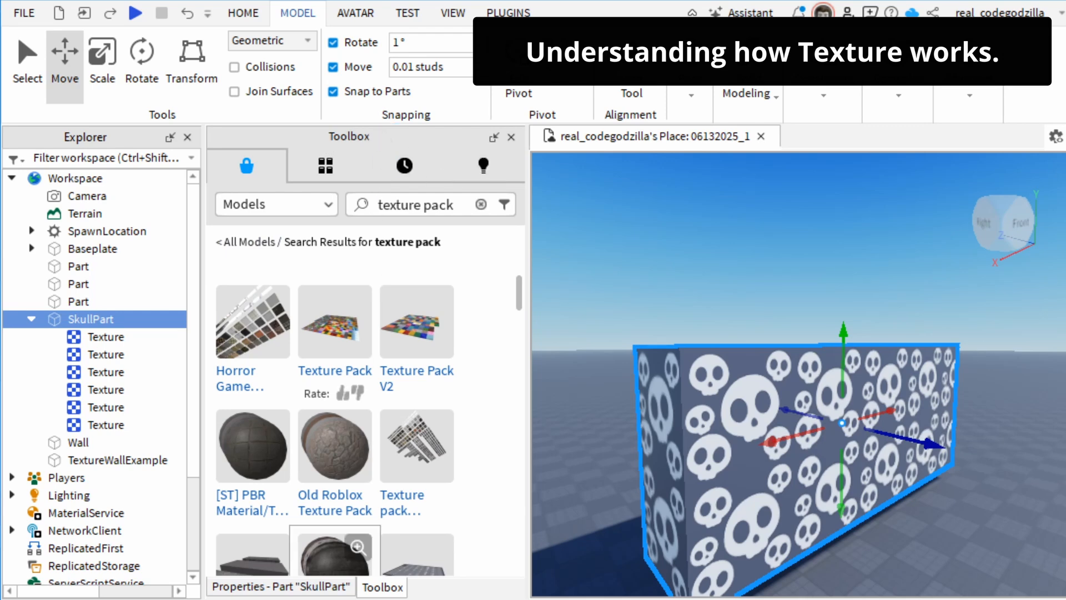
left_click(280, 586)
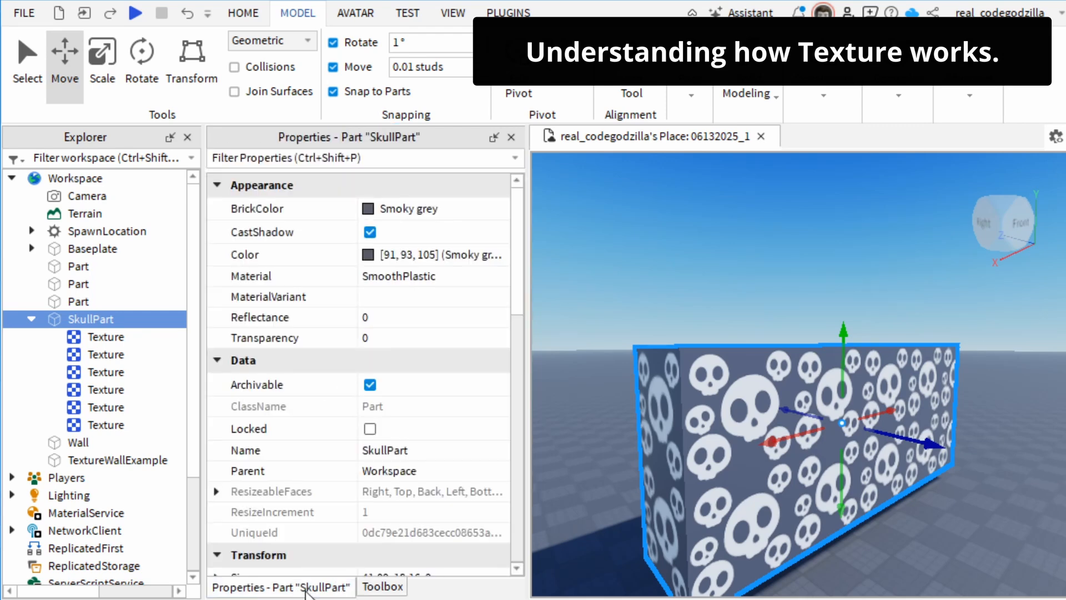
Close the Toolbox and narrow the Properties panel to give the viewport more room.
left_click(374, 587)
left_click(312, 592)
left_click(378, 591)
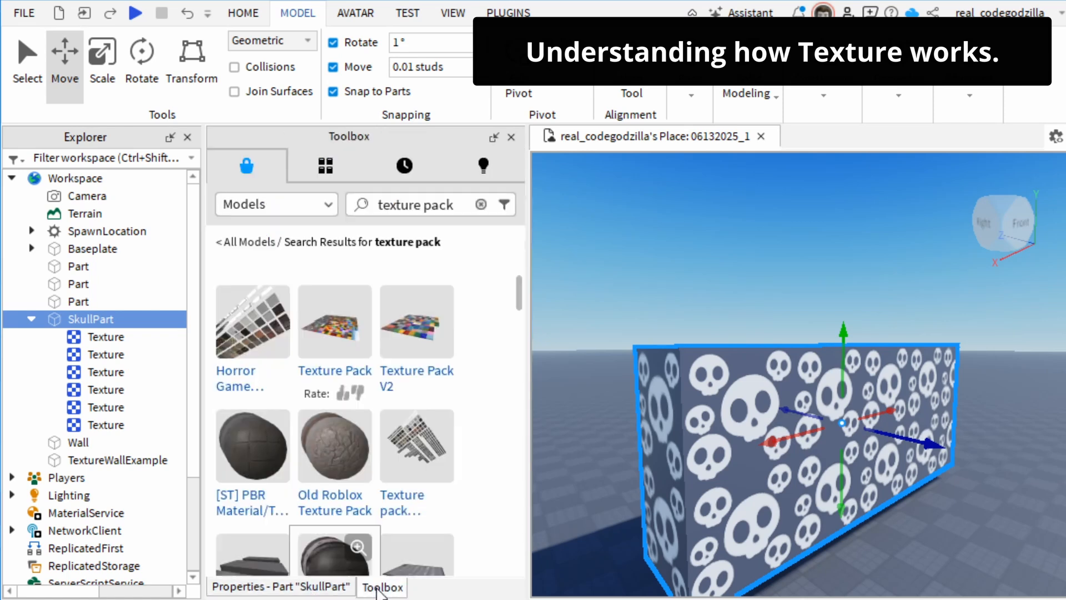
left_click(511, 137)
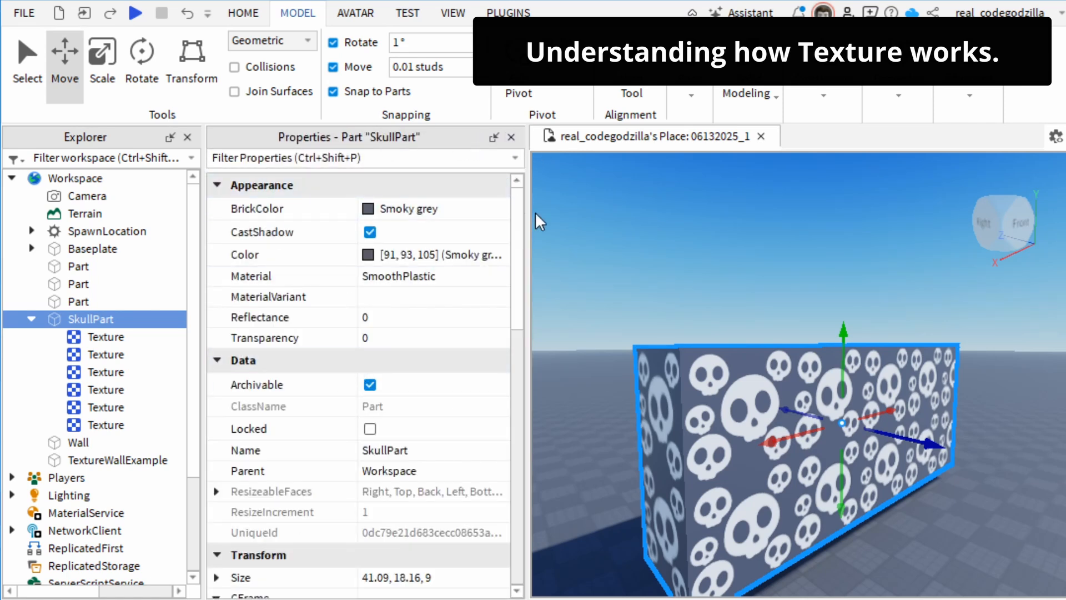
left_click_drag(533, 220, 495, 208)
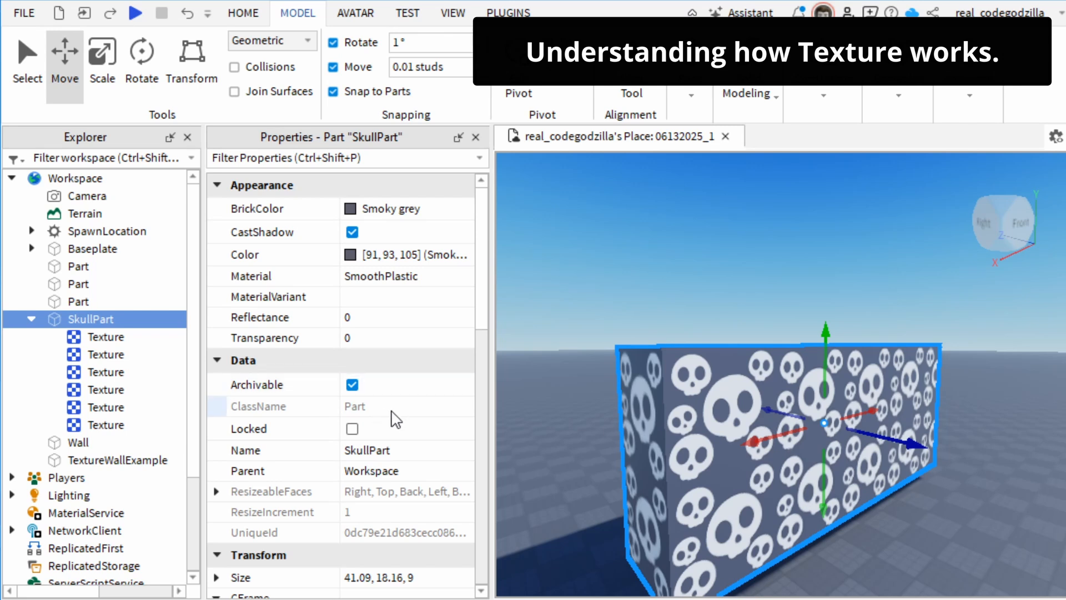
Examine the Face and Parent properties of SkullPart's first Texture, and reselect SkullPart.
left_click(99, 337)
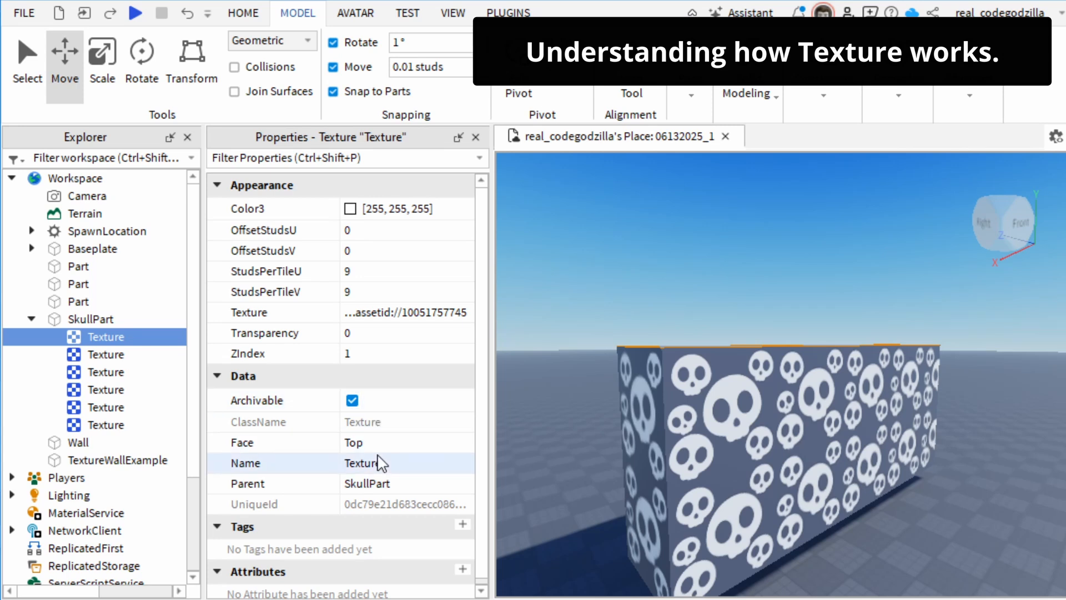
scroll(423, 384, "down", 1)
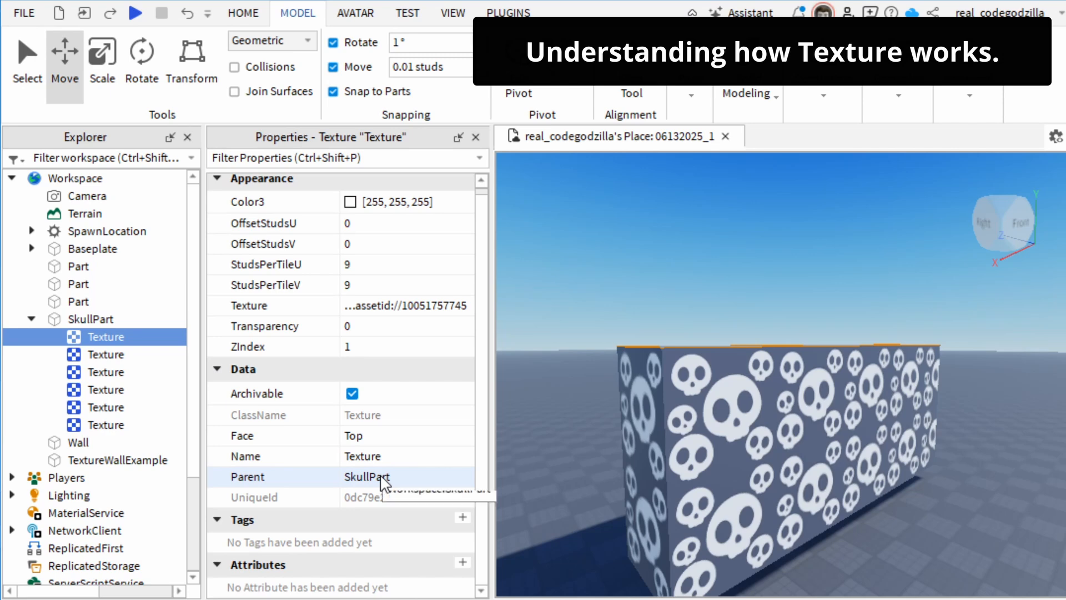
left_click(95, 325)
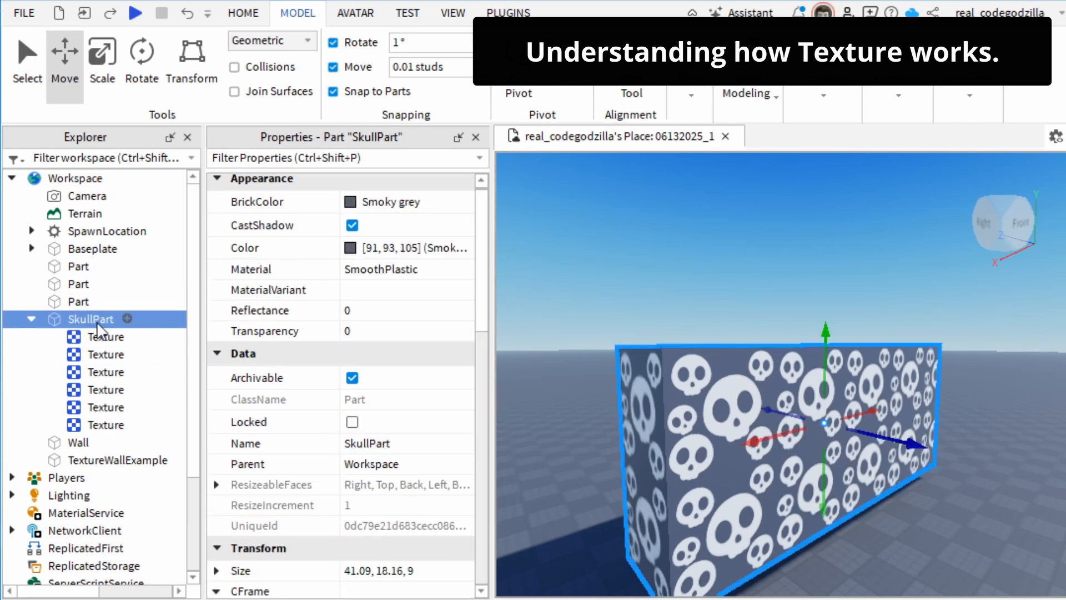
Copy SkullPart's first Texture and paste it into TextureWallExample.
right_click_drag(769, 327, 769, 327)
key("s")
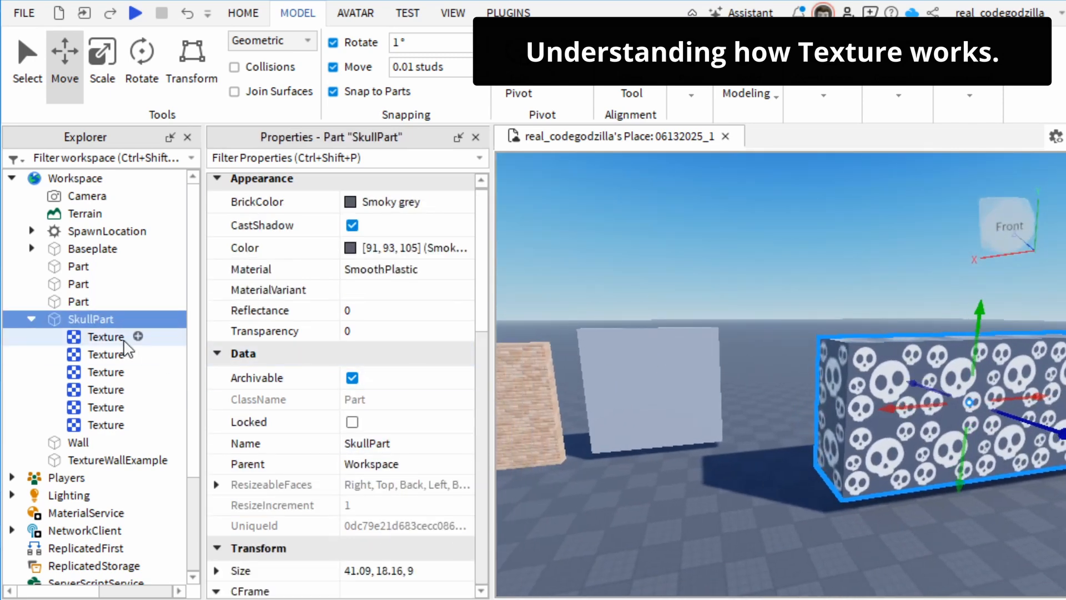
left_click(106, 336)
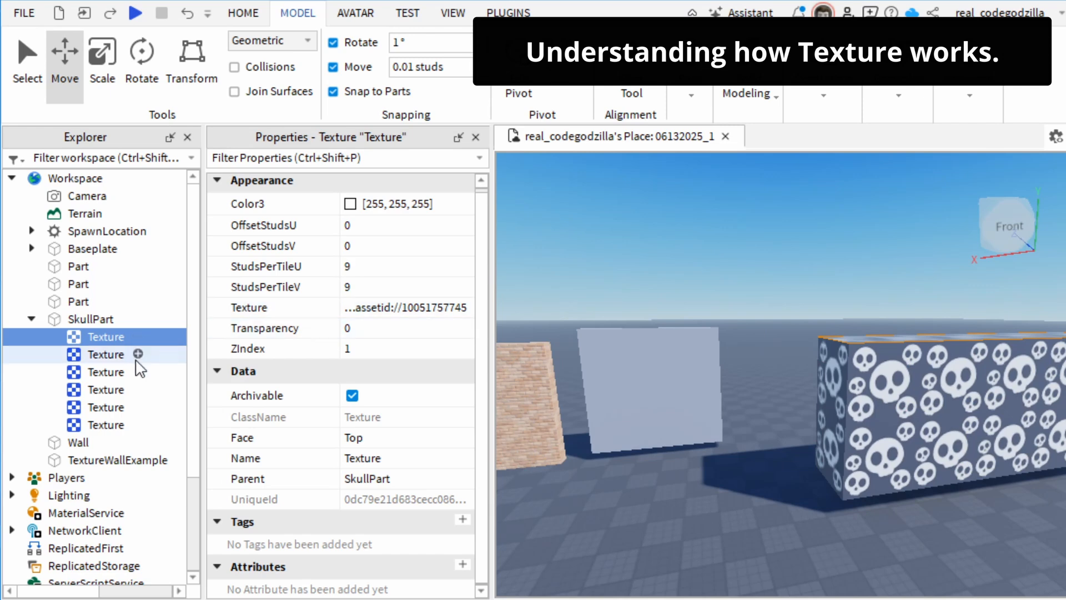
right_click(109, 341)
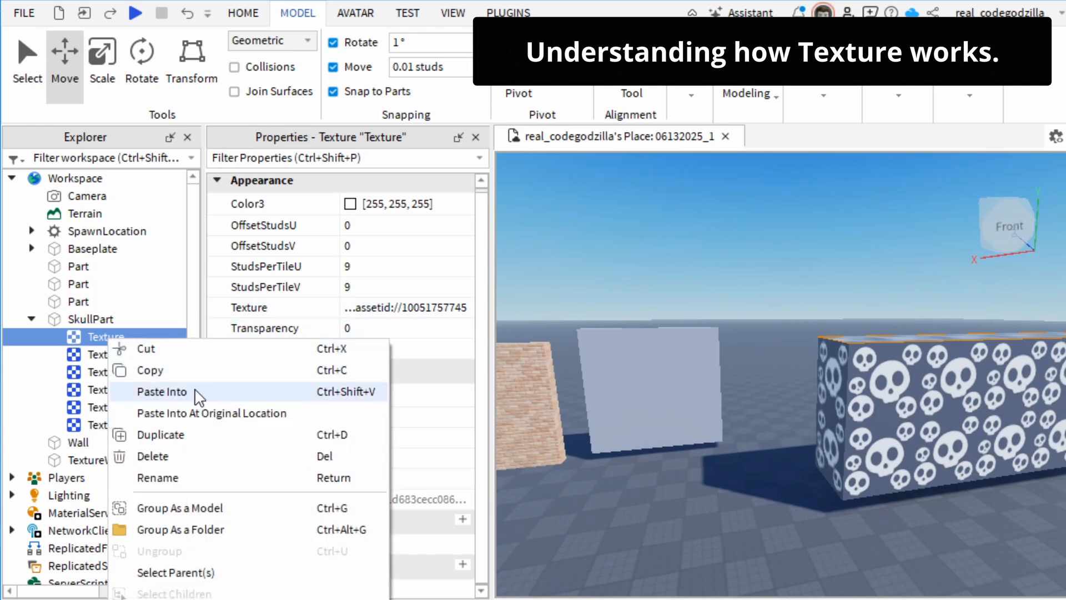
left_click(166, 371)
left_click(121, 460)
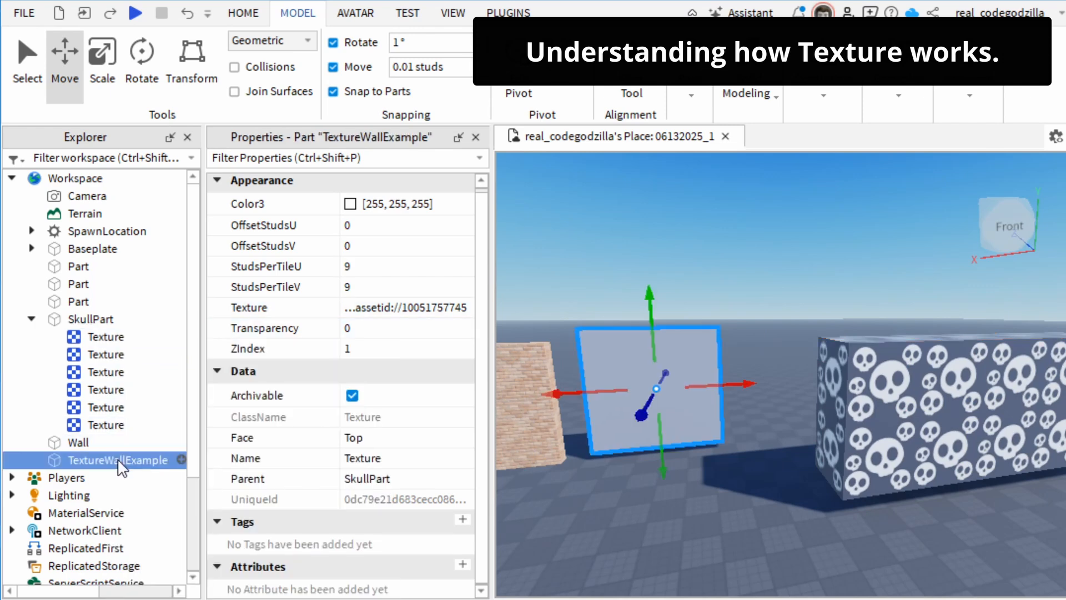
right_click(120, 460)
left_click(194, 7)
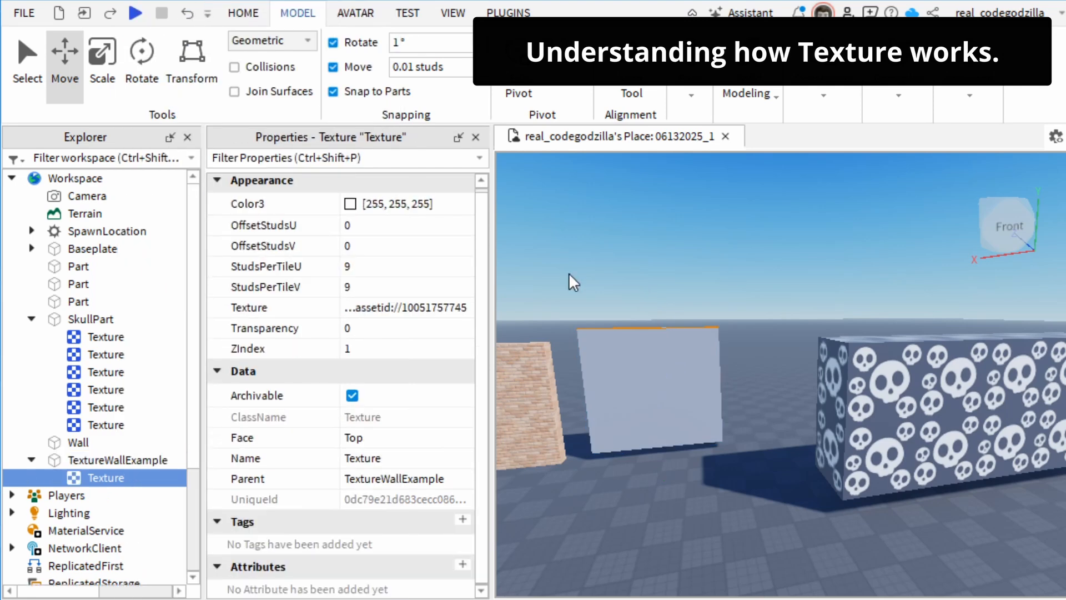
Inspect TextureWallExample from the front and from above to see which face carries the pasted Texture.
scroll(598, 285, "up", 6)
right_click_drag(598, 285, 661, 299)
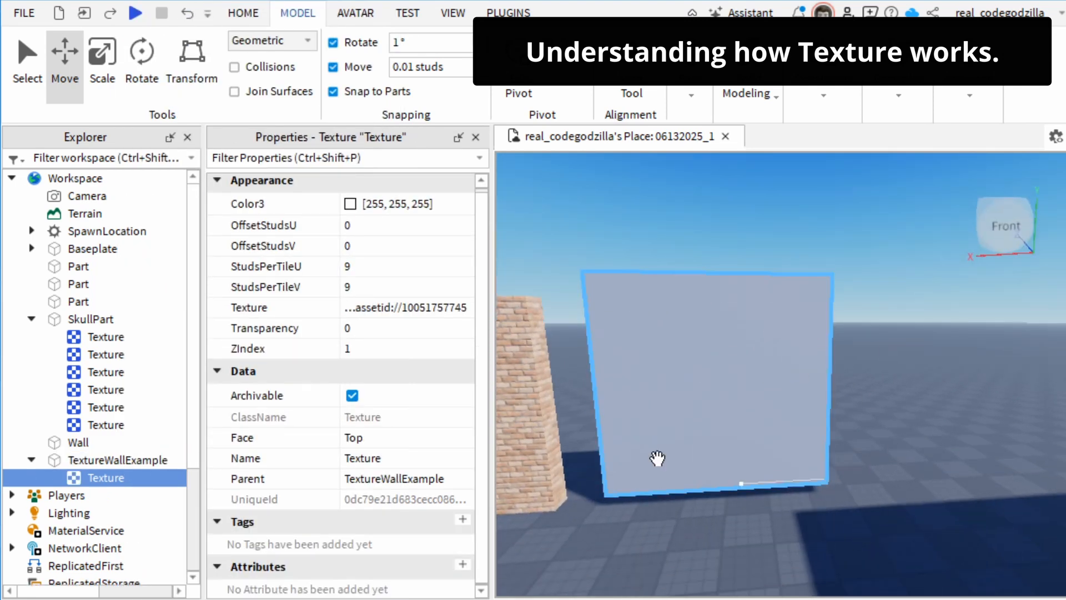
right_click_drag(657, 458, 870, 364)
key("s")
key("a")
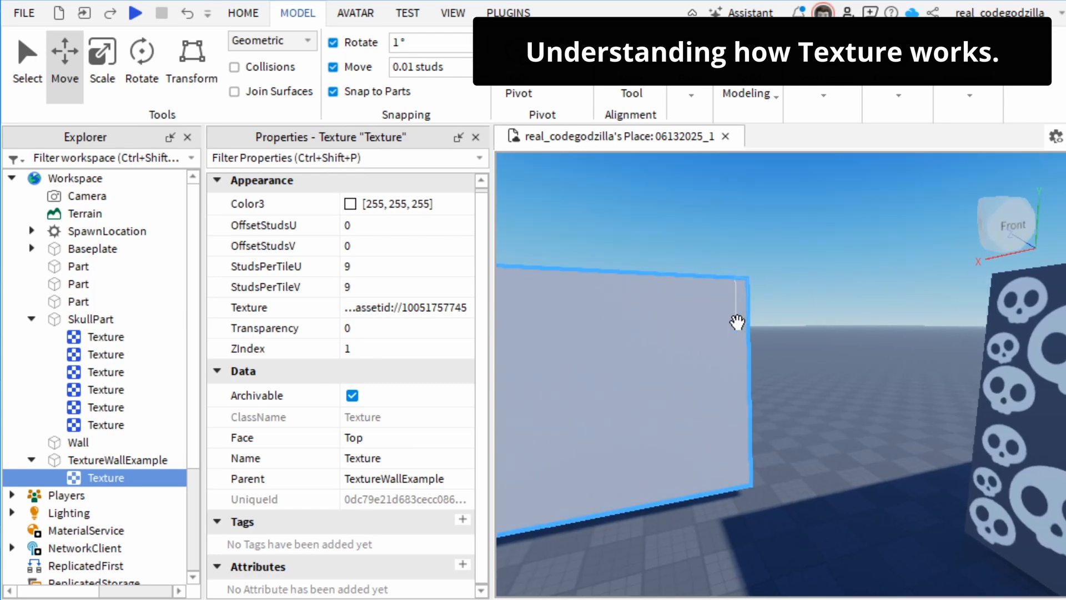
right_click_drag(867, 275, 868, 274)
key("e")
key("e")
key("w")
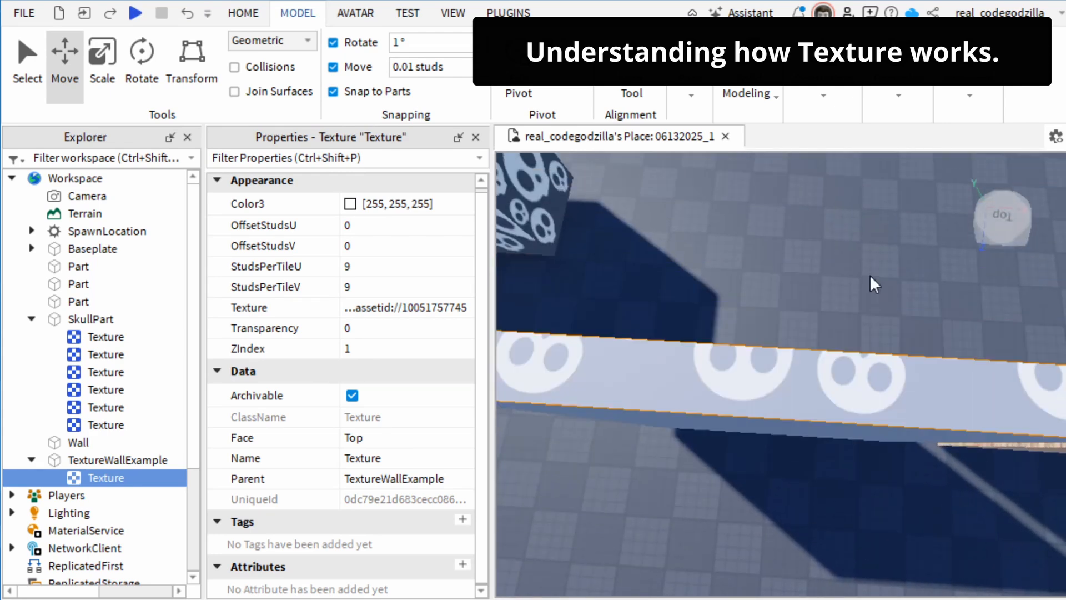
key("s")
right_click_drag(790, 321, 789, 318)
key("s")
key("a")
key("w")
key("d")
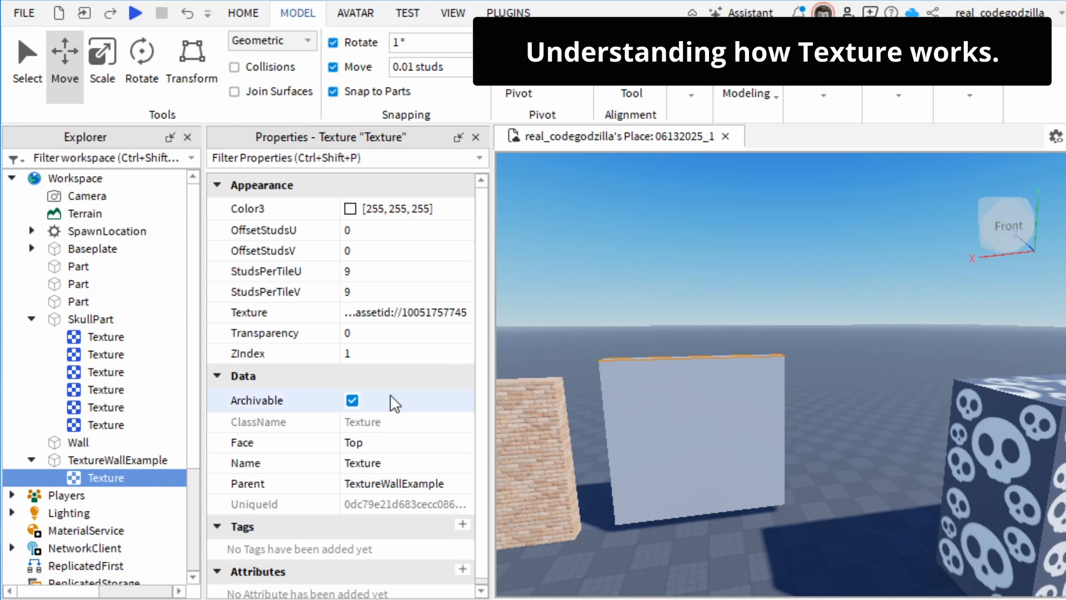
Set the Face property of TextureWallExample's Texture to Front.
scroll(420, 339, "up", 1)
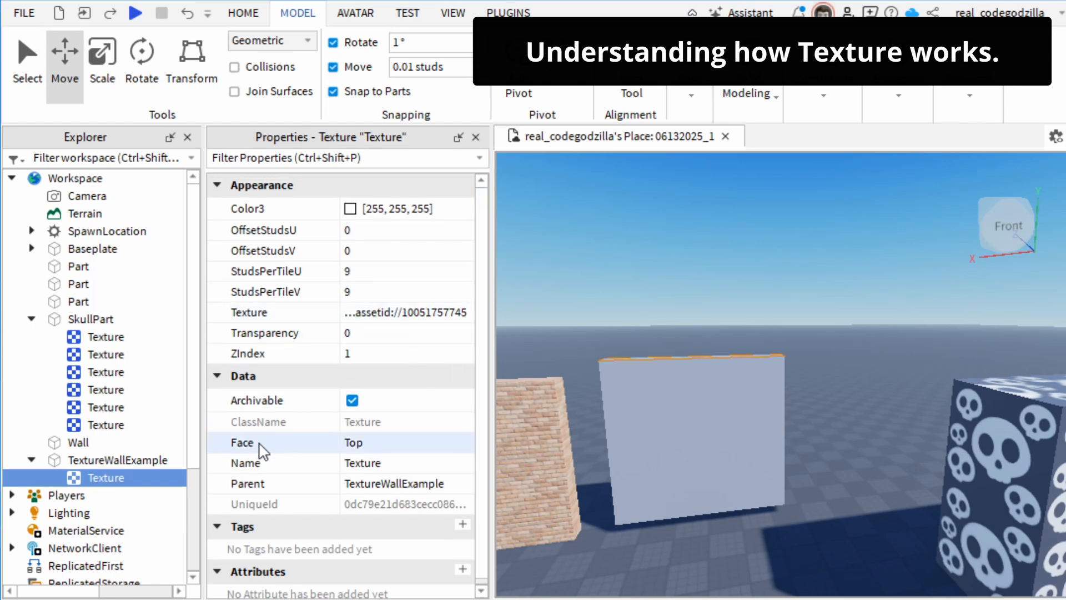
left_click(403, 447)
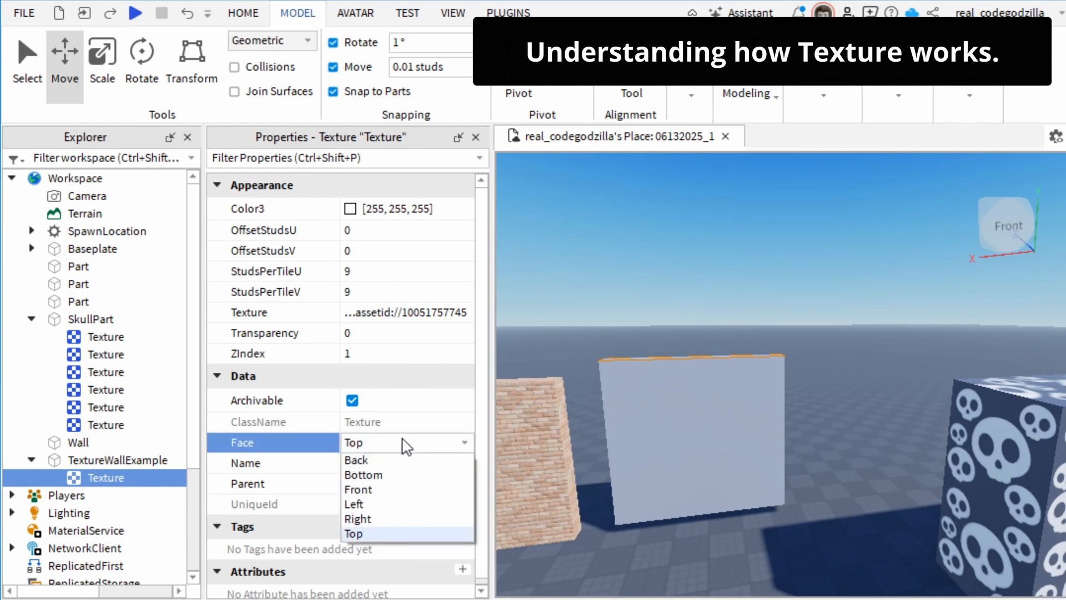
left_click(383, 491)
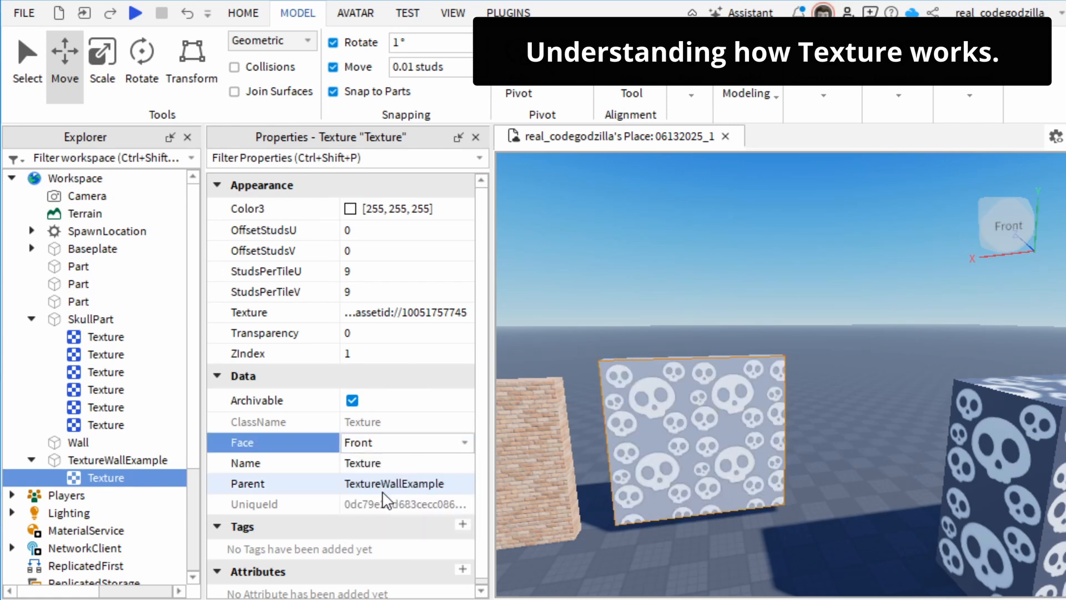
Switch the Face property of TextureWallExample's Texture to Back and check the wall beside SkullPart.
left_click(411, 442)
left_click(356, 460)
right_click_drag(733, 428, 737, 428)
key("d")
key("s")
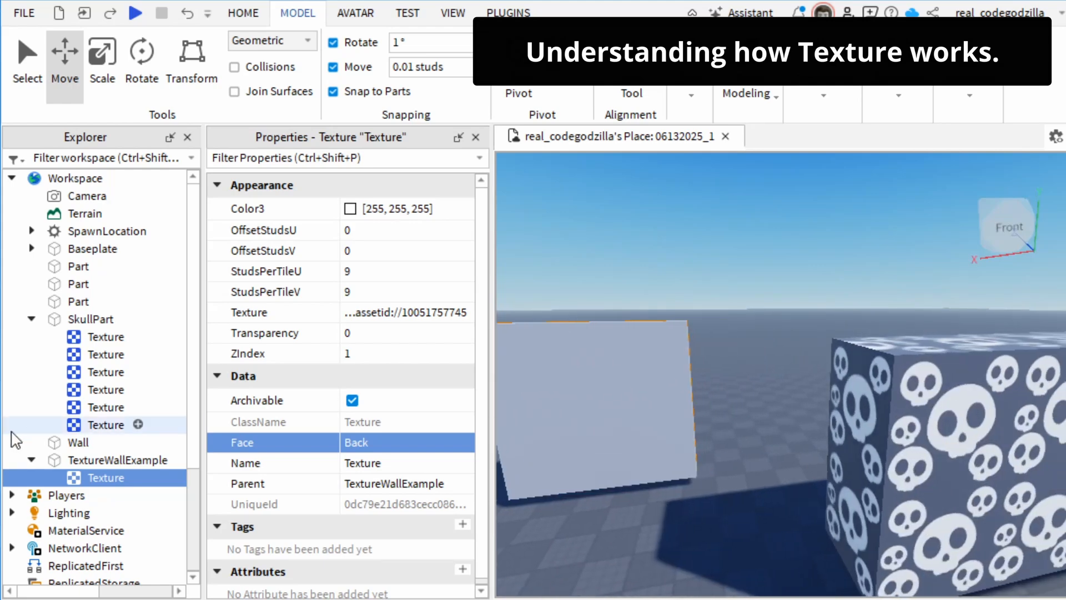
key("d")
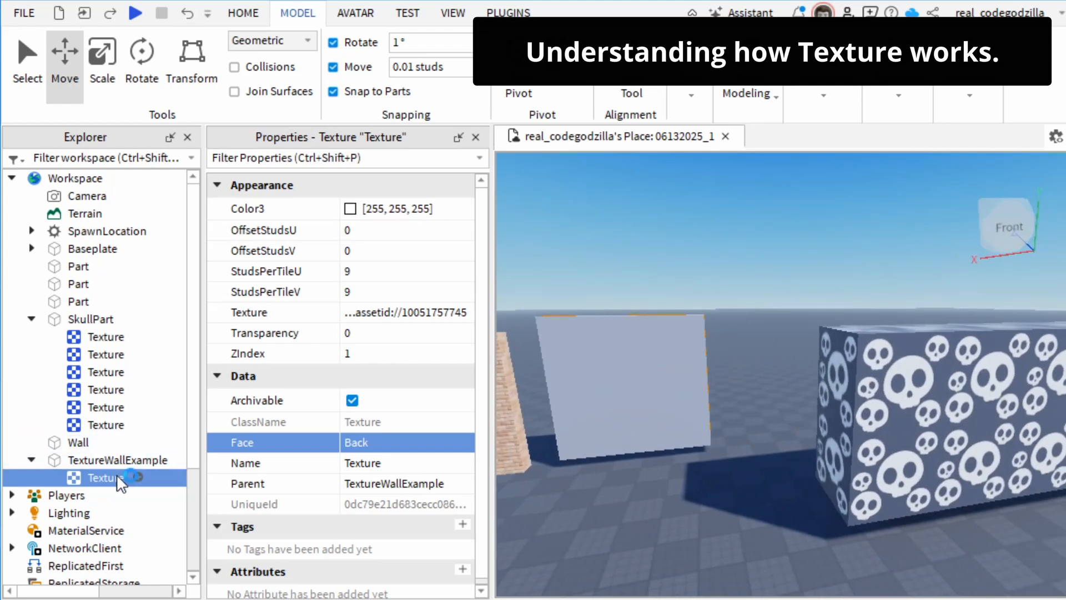
Delete the single Texture from TextureWallExample.
right_click(119, 477)
left_click(82, 471)
left_click(93, 340)
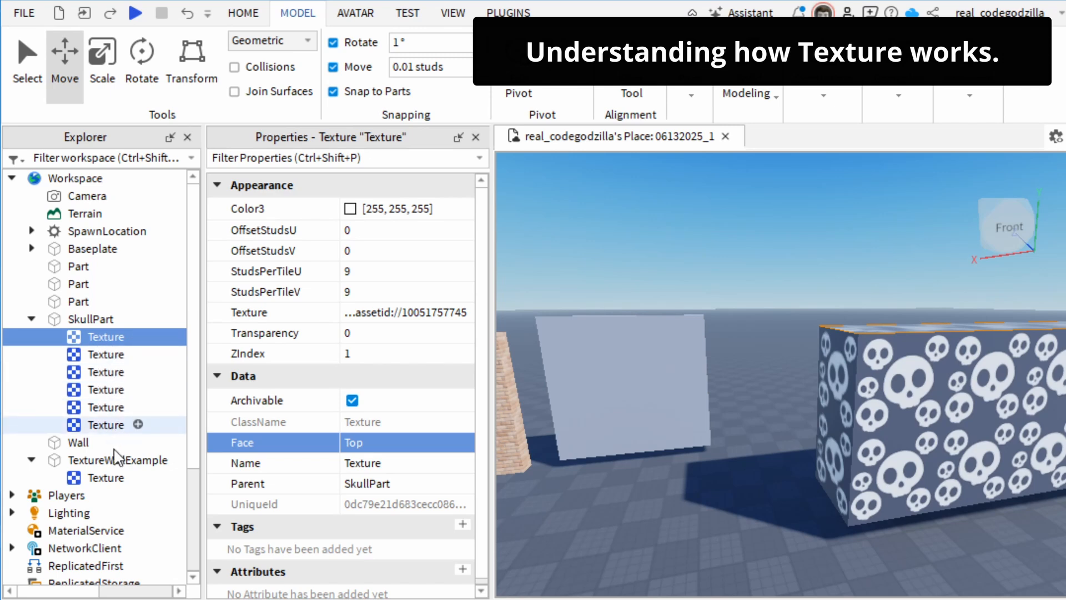
right_click(112, 479)
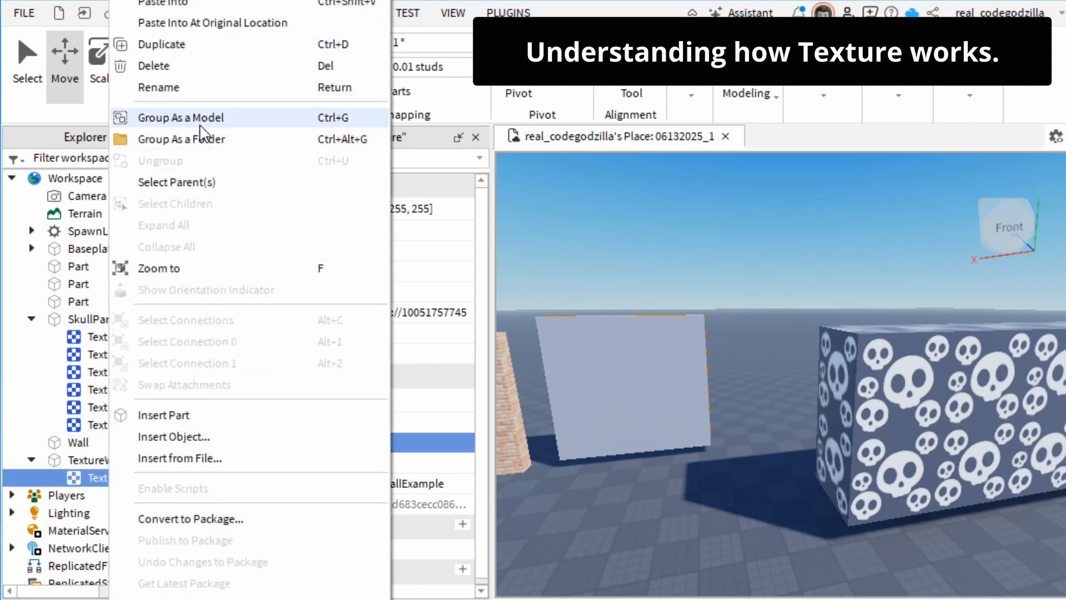
left_click(156, 73)
Select all six Textures of SkullPart and try to paste them into TextureWallExample.
key("w")
key("a")
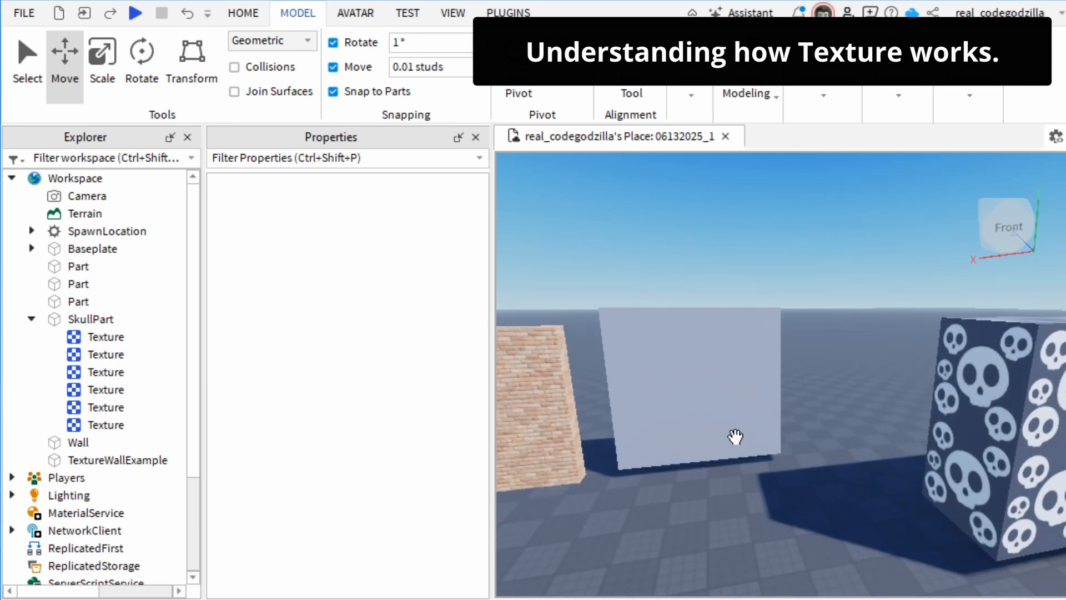
key("d")
key("d")
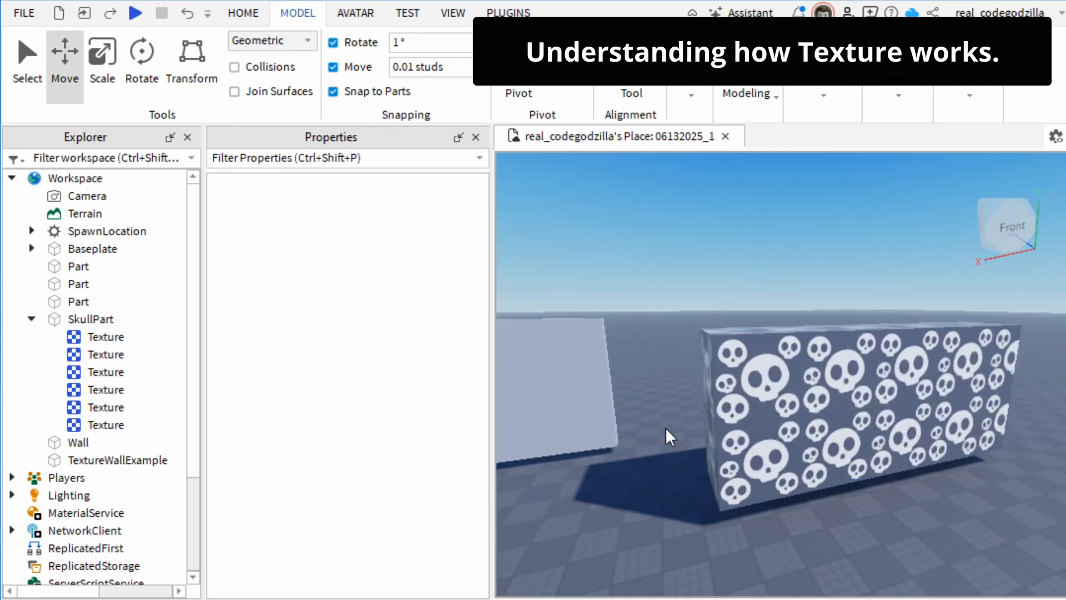
key("a")
left_click(95, 337)
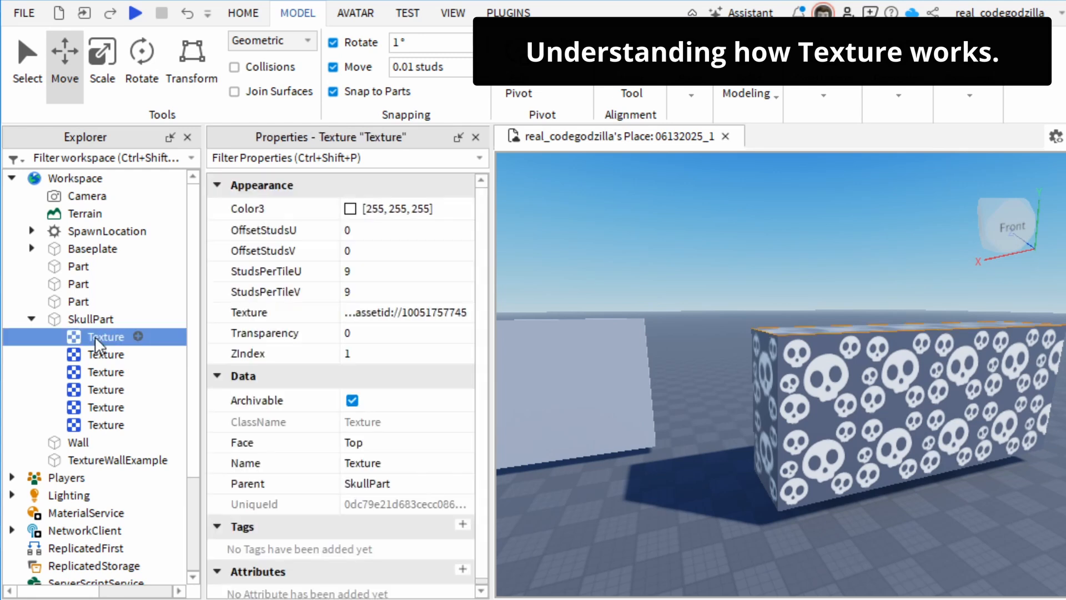
left_click(109, 425, "shift")
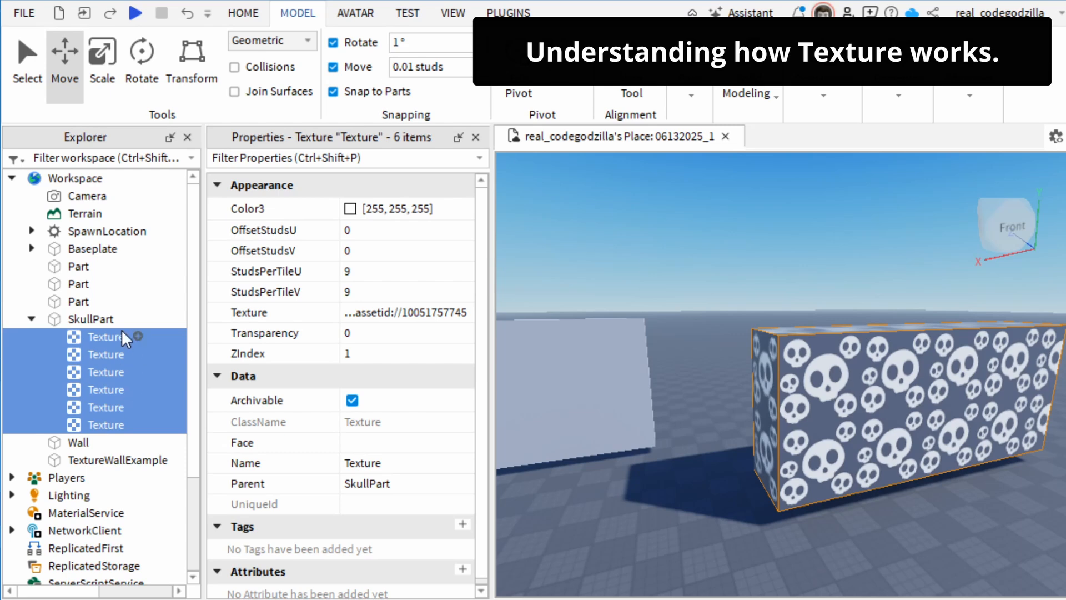
right_click(124, 459)
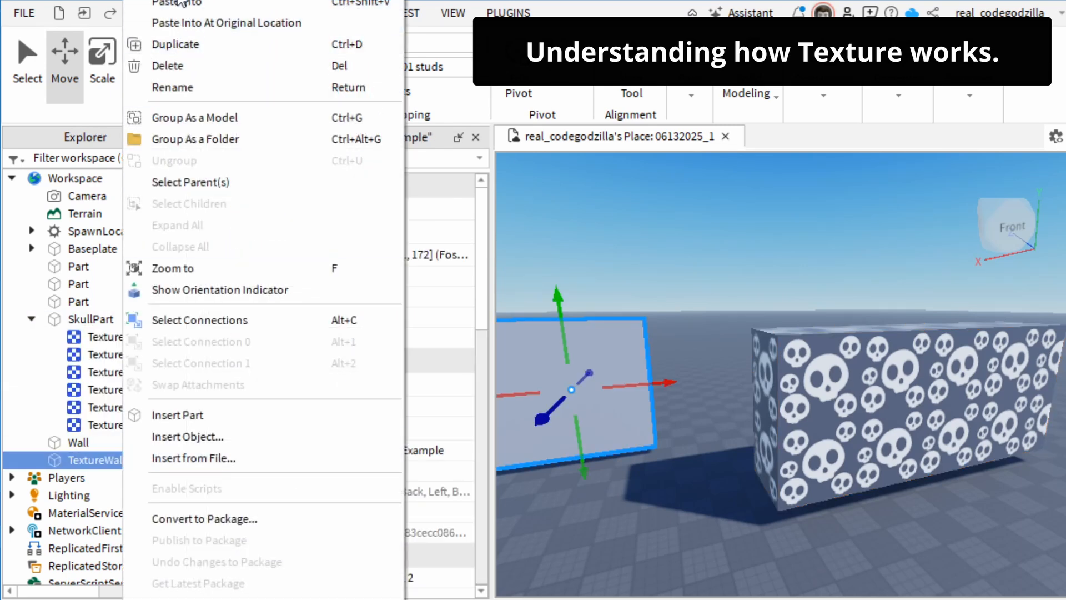
left_click(178, 1)
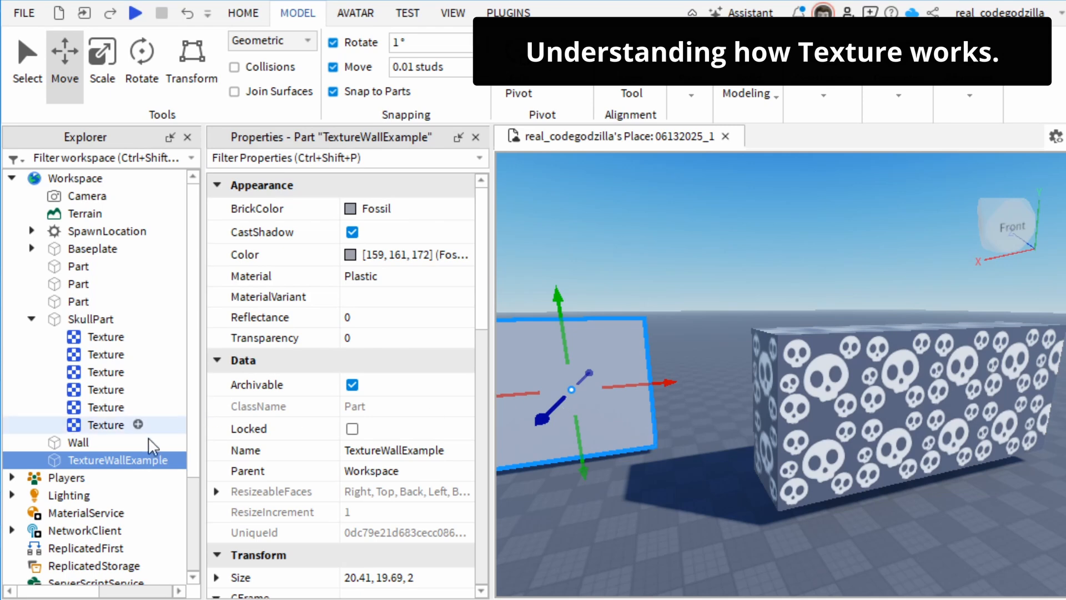
Copy all six Textures from SkullPart, paste them into TextureWallExample and focus the view on the wall.
left_click(111, 337)
left_click(121, 424, "shift")
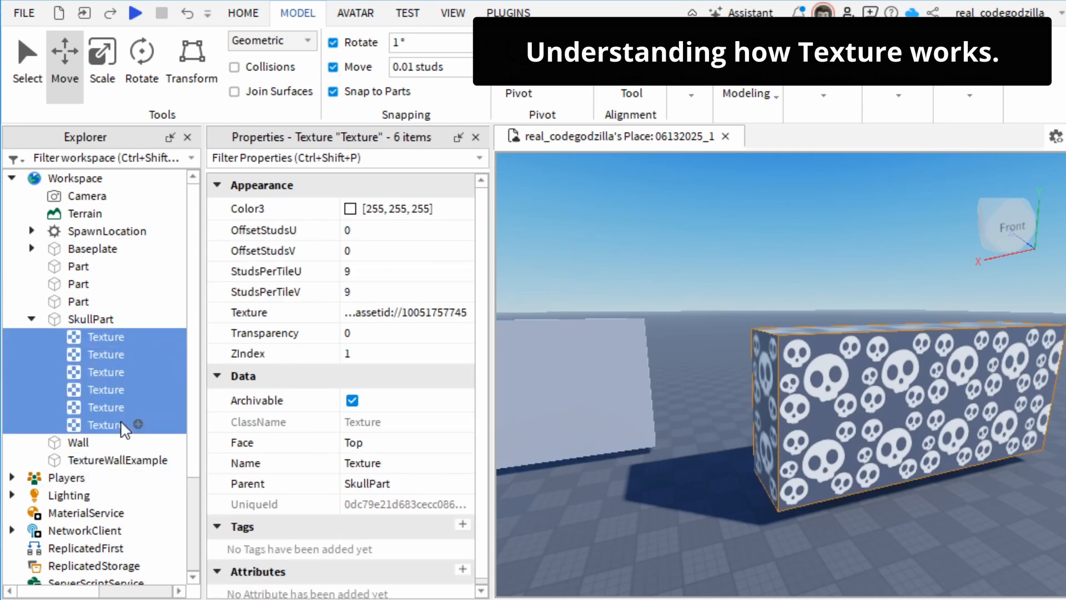
right_click(119, 461)
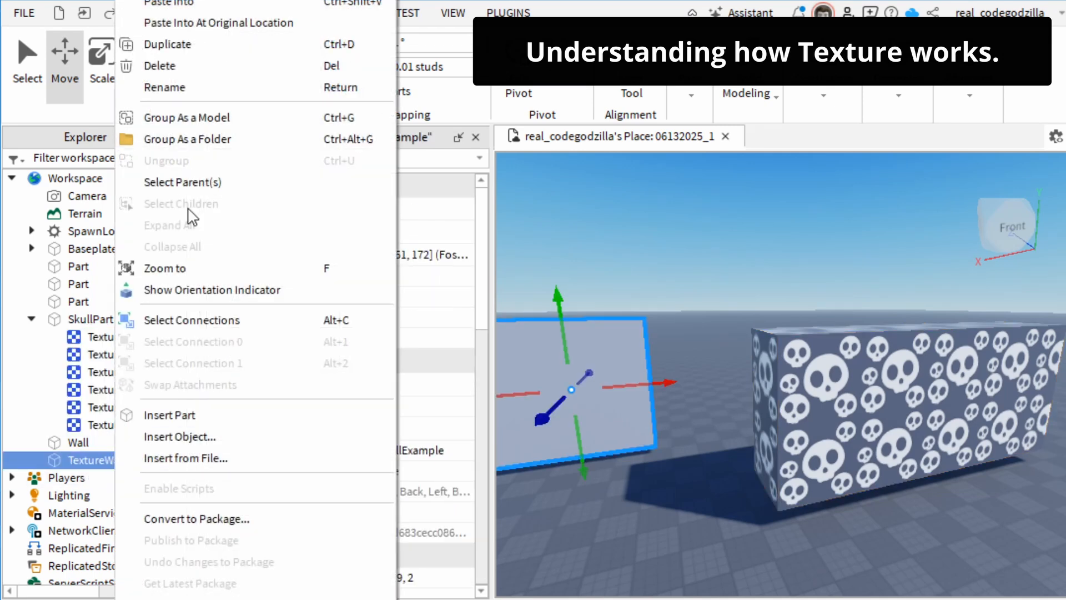
left_click(185, 17)
key("f")
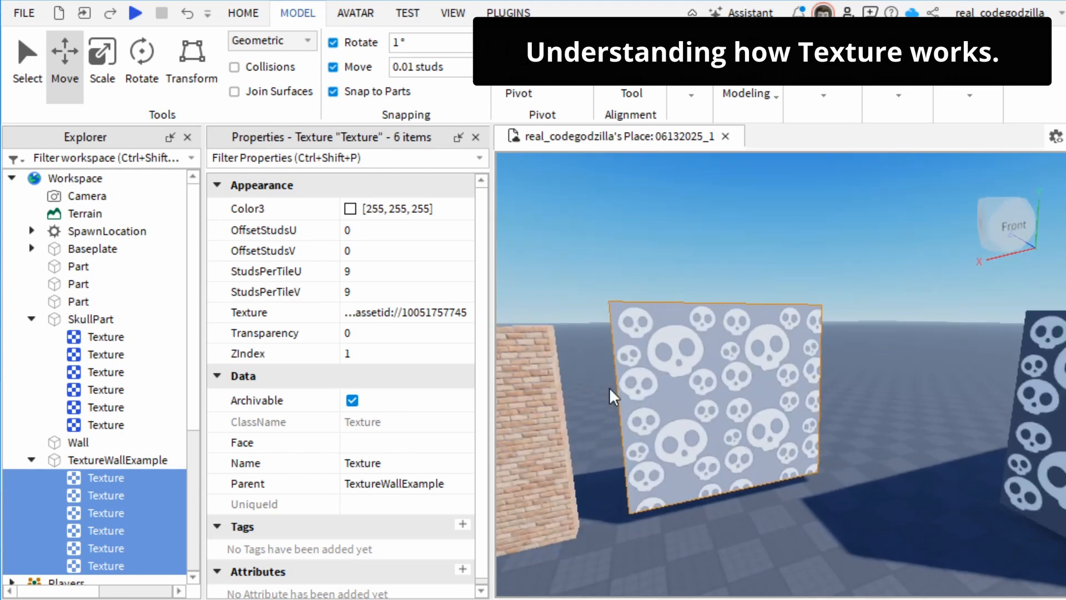
Examine the skull texture on the faces of TextureWallExample from close up and from a distance.
key("d")
right_click_drag(766, 482, 742, 464)
key("d")
key("a")
key("s")
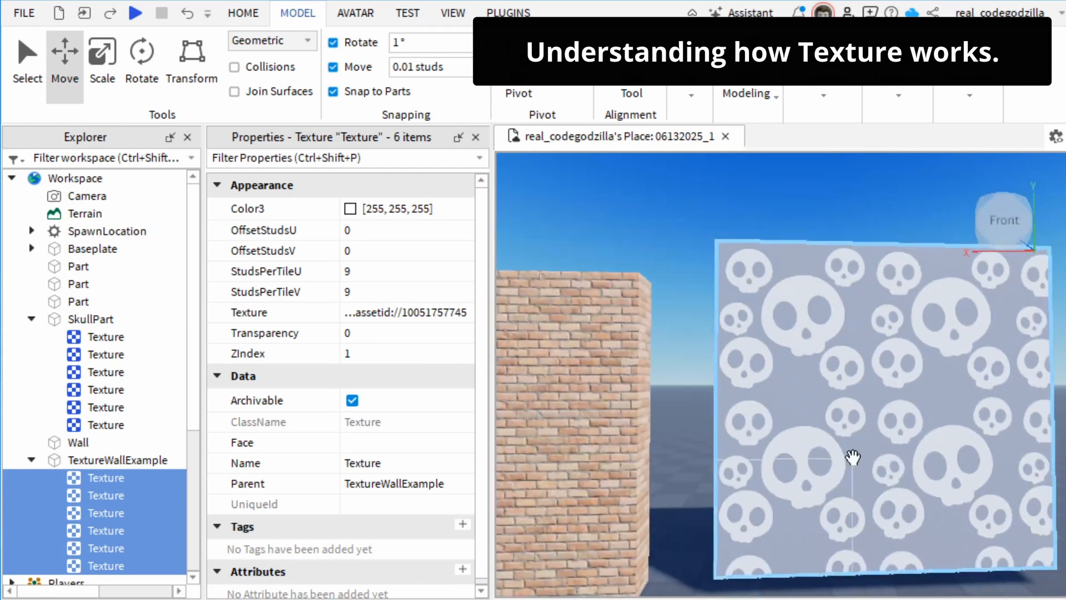
key("e")
key("s")
key("a")
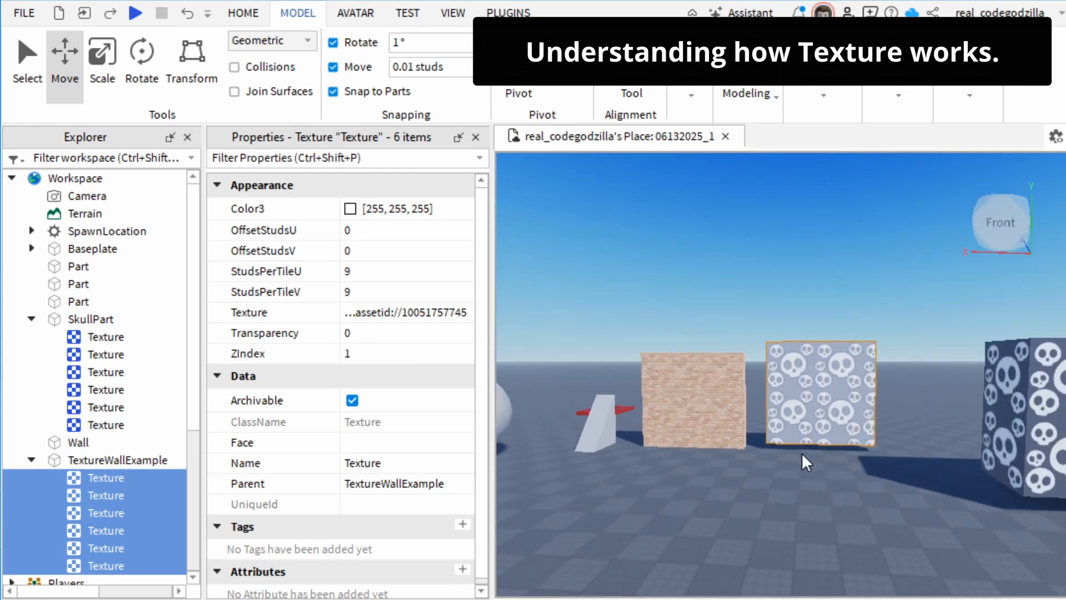
Look over the untextured sphere beside the walls and select TextureWallExample's first Texture.
key("a")
right_click_drag(828, 451, 904, 461)
key("a")
key("a")
key("e")
right_click_drag(923, 544, 923, 545)
key("s")
key("w")
key("q")
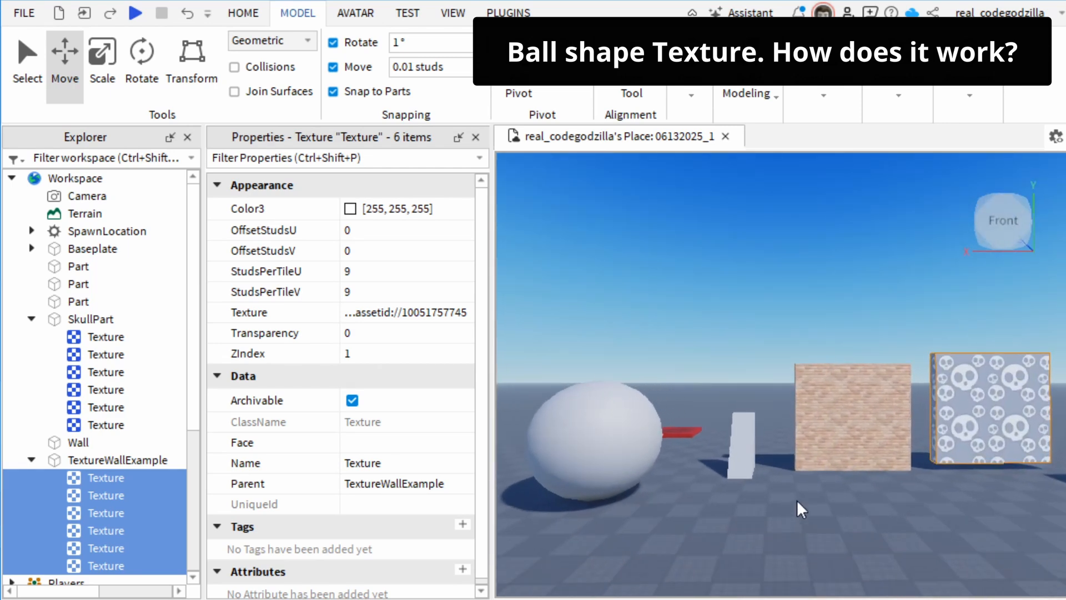
key("w")
key("e")
key("s")
key("a")
left_click(99, 477)
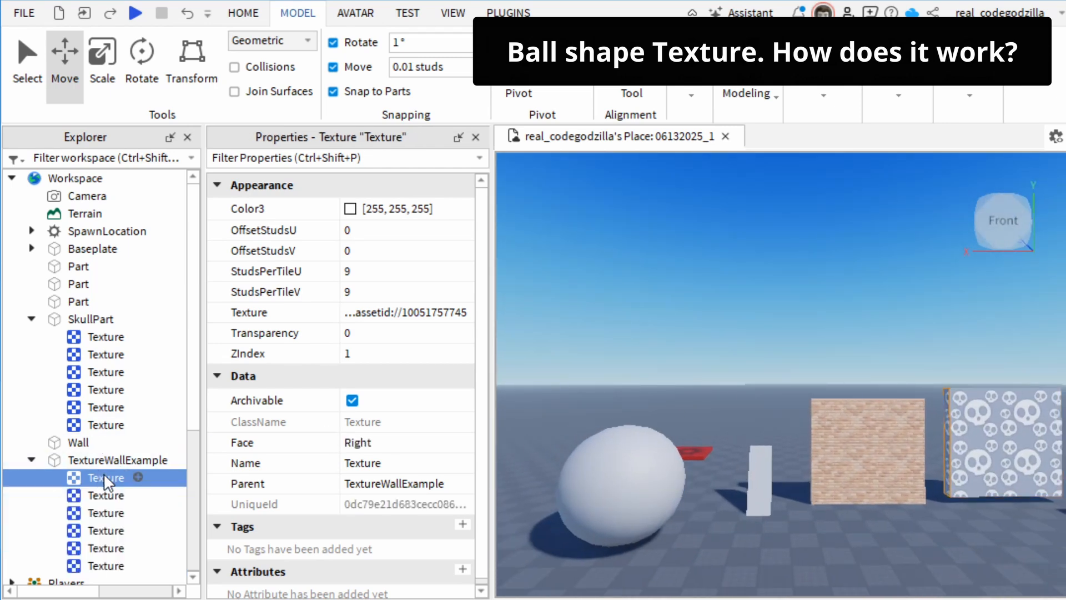
Copy the first Texture of TextureWallExample and collapse that part's list of children.
right_click(101, 472)
right_click(75, 475)
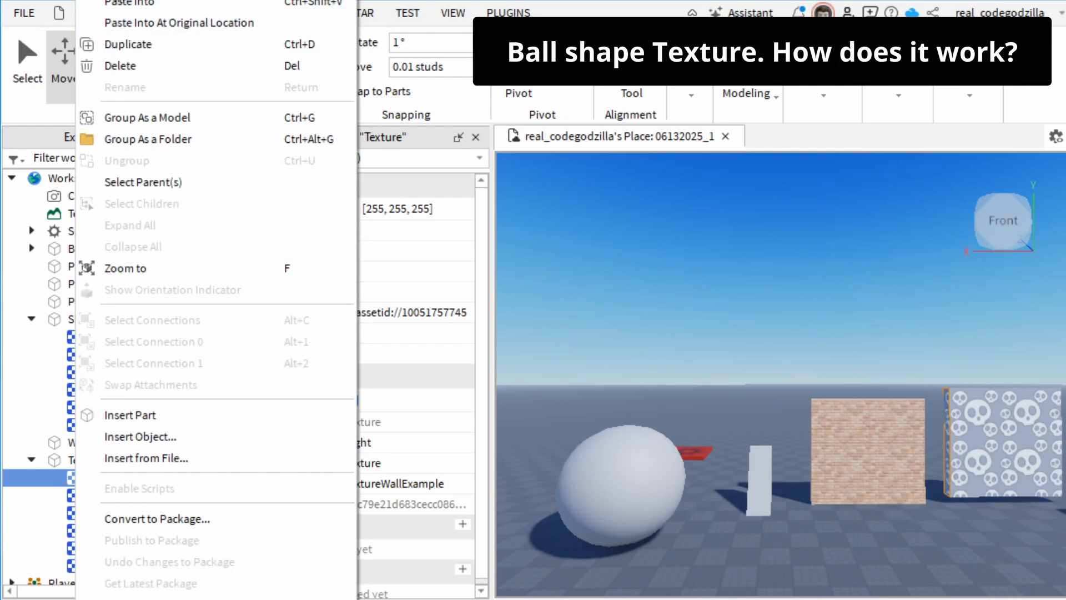
left_click(114, 0)
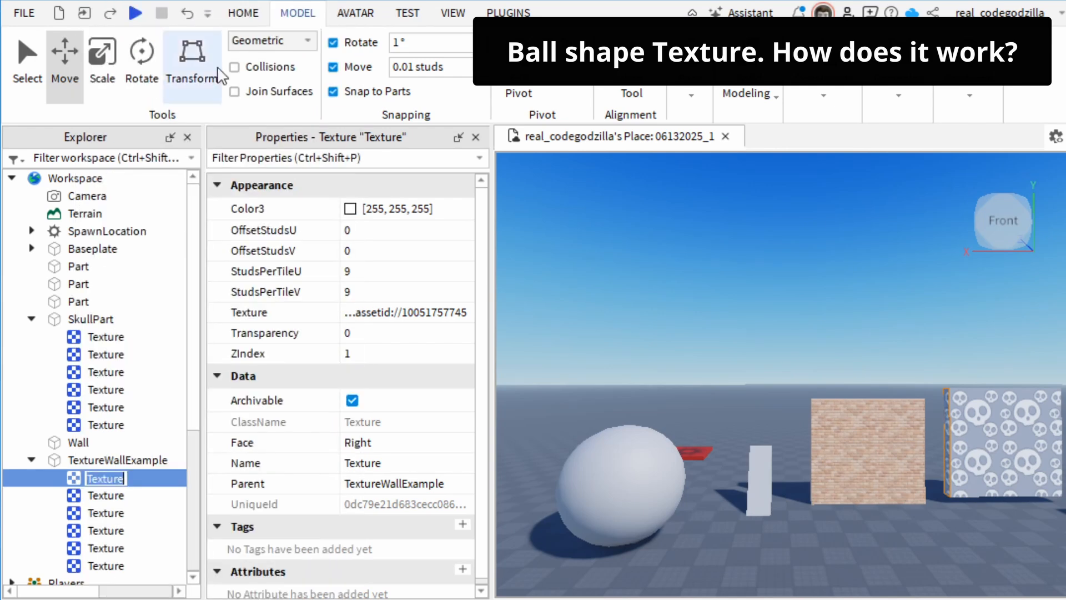
left_click(33, 460)
Rename the sphere part as BallExample and paste the copied Texture into it.
left_click(627, 453)
right_click(75, 269)
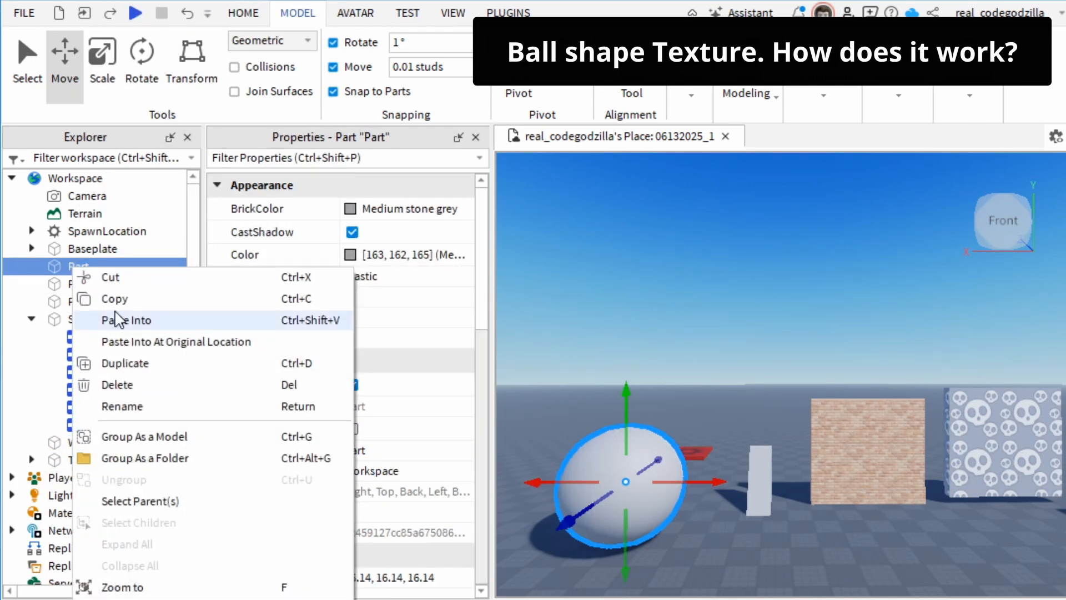
left_click(127, 407)
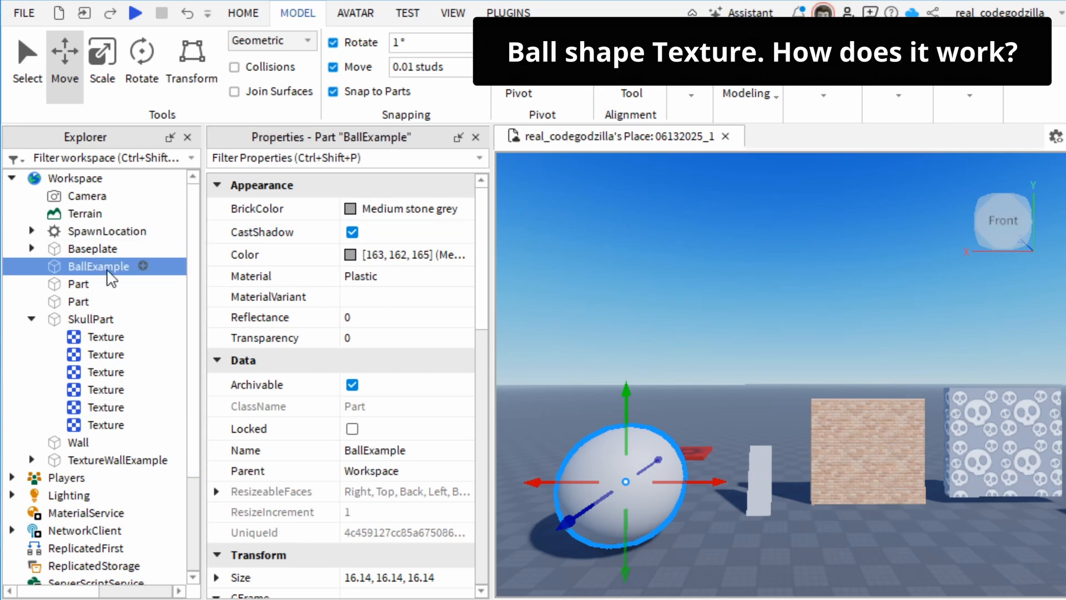
right_click(108, 269)
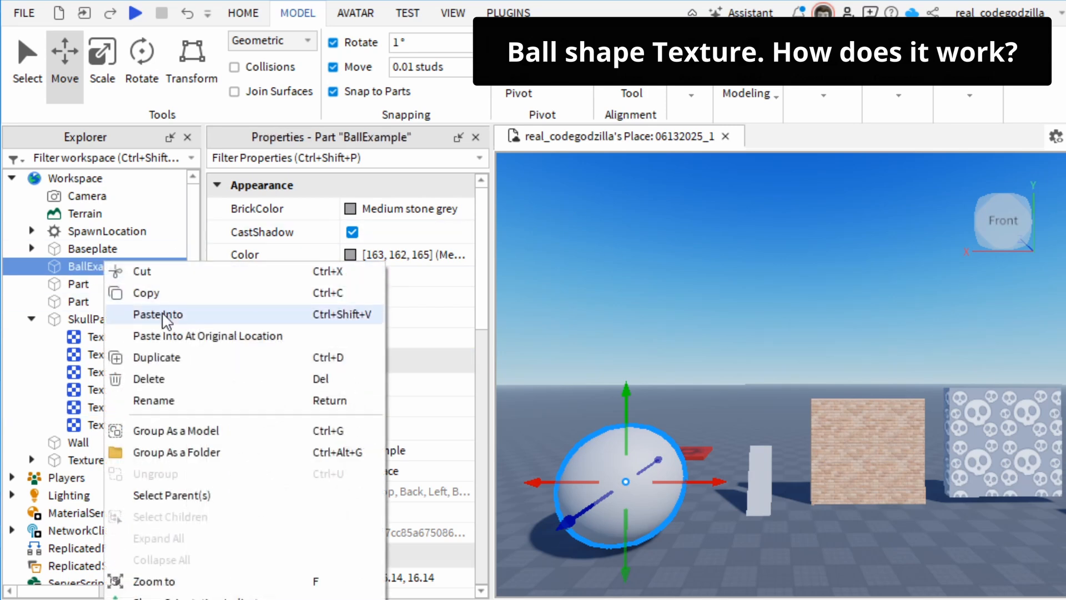
left_click(166, 312)
Examine from all around how the single right-face skull Texture covers the surface of BallExample.
right_click_drag(718, 360, 711, 356)
key("a")
key("a")
key("s")
key("d")
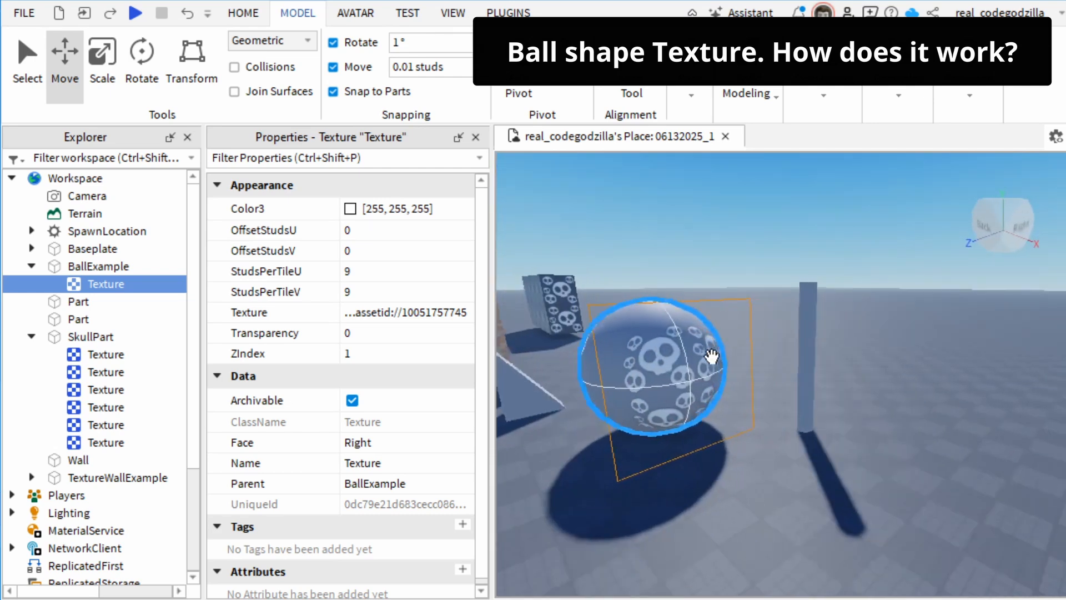
key("w")
key("d")
right_click_drag(881, 358, 880, 359)
key("s")
key("a")
key("d")
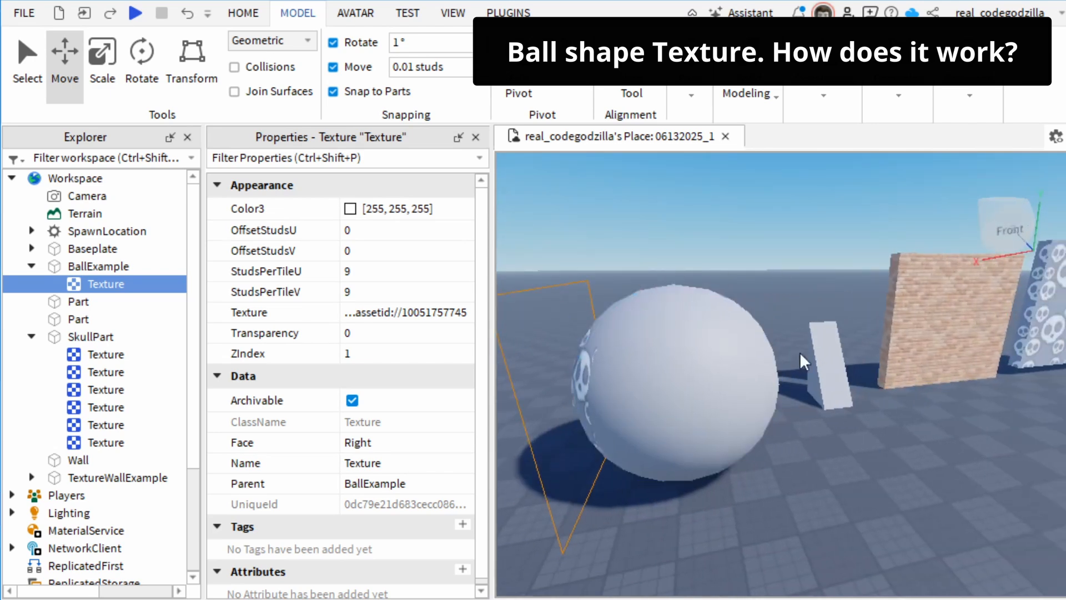
right_click_drag(891, 447, 891, 447)
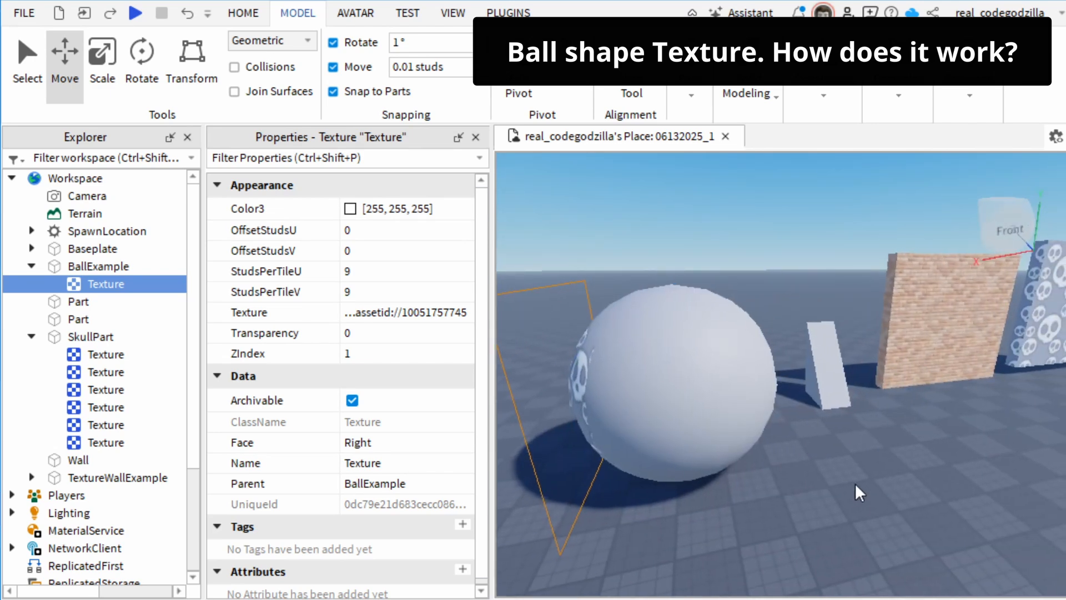
key("a")
right_click_drag(855, 482, 877, 505)
key("a")
key("s")
right_click_drag(874, 281, 838, 284)
key("d")
right_click_drag(961, 337, 961, 337)
key("a")
key("q")
key("w")
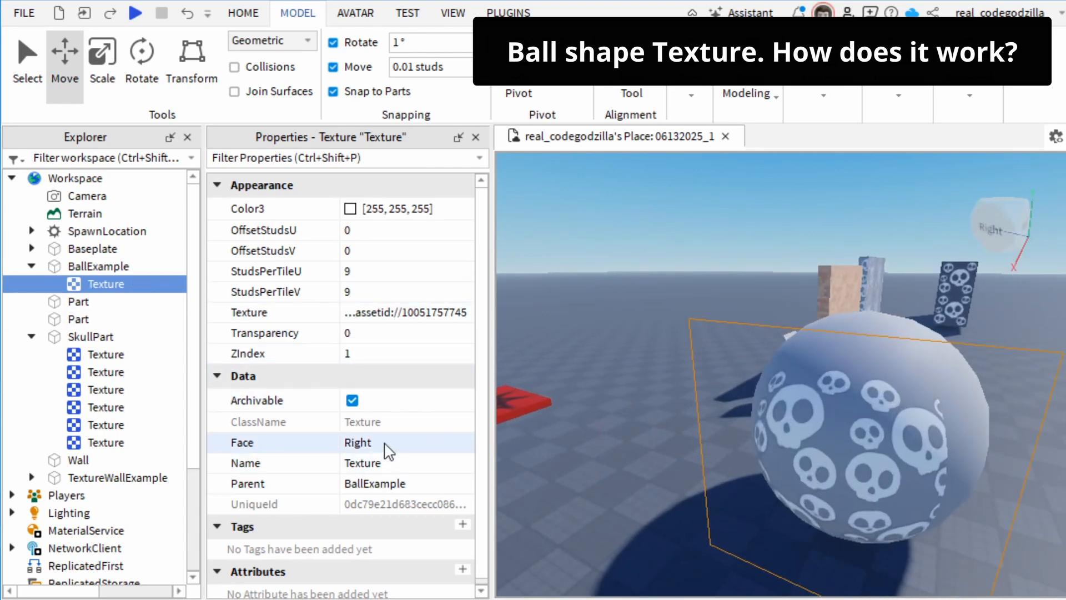
key("s")
key("a")
right_click_drag(674, 459, 674, 459)
key("d")
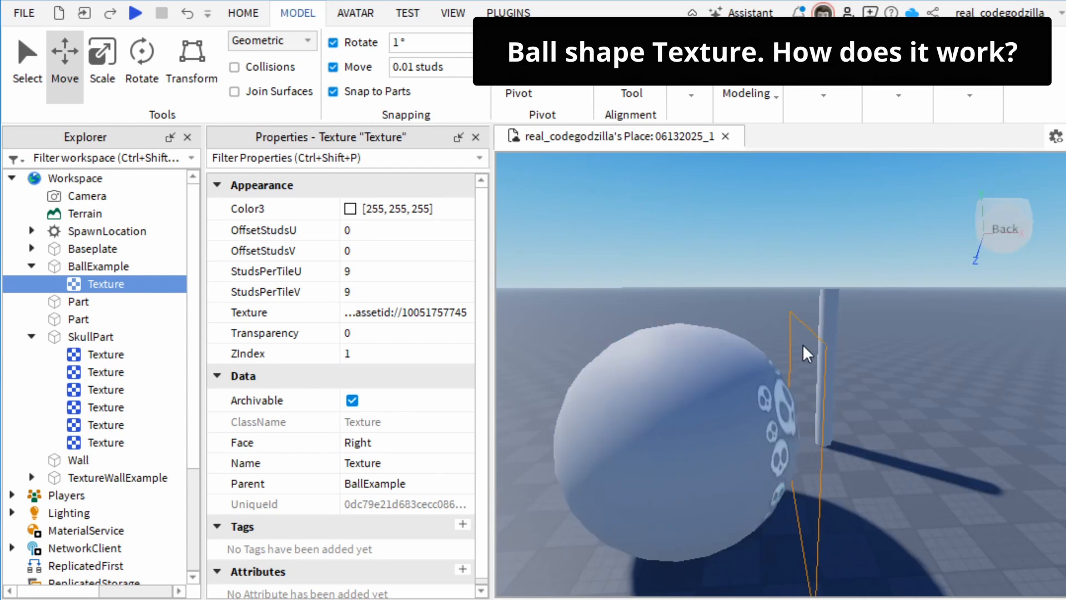
key("w")
key("d")
right_click_drag(802, 345, 802, 345)
key("s")
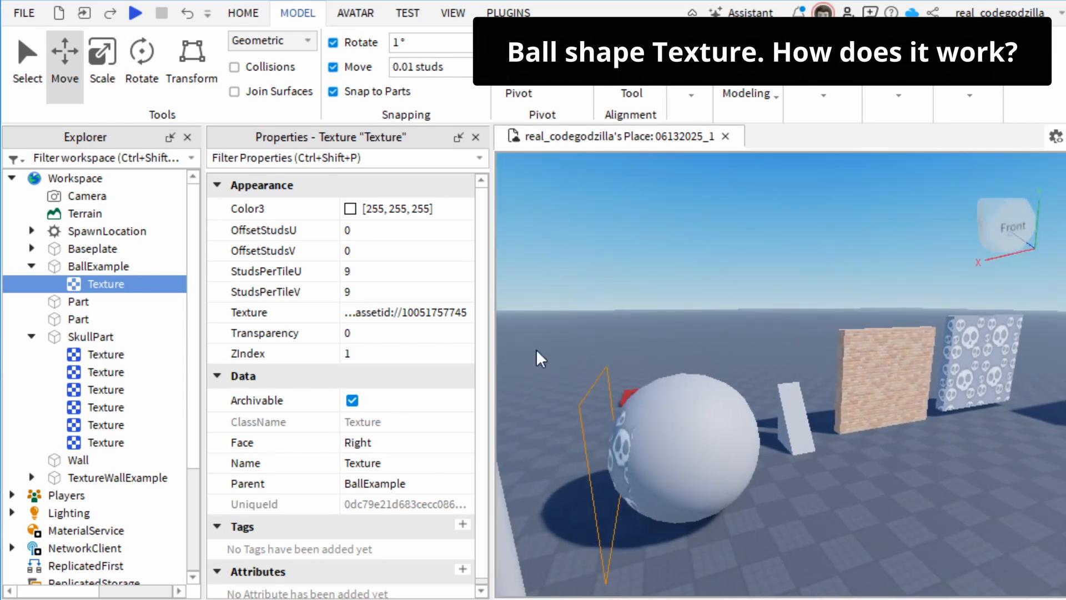
Copy all six Textures of SkullPart and delete the existing Texture from BallExample.
left_click(78, 354)
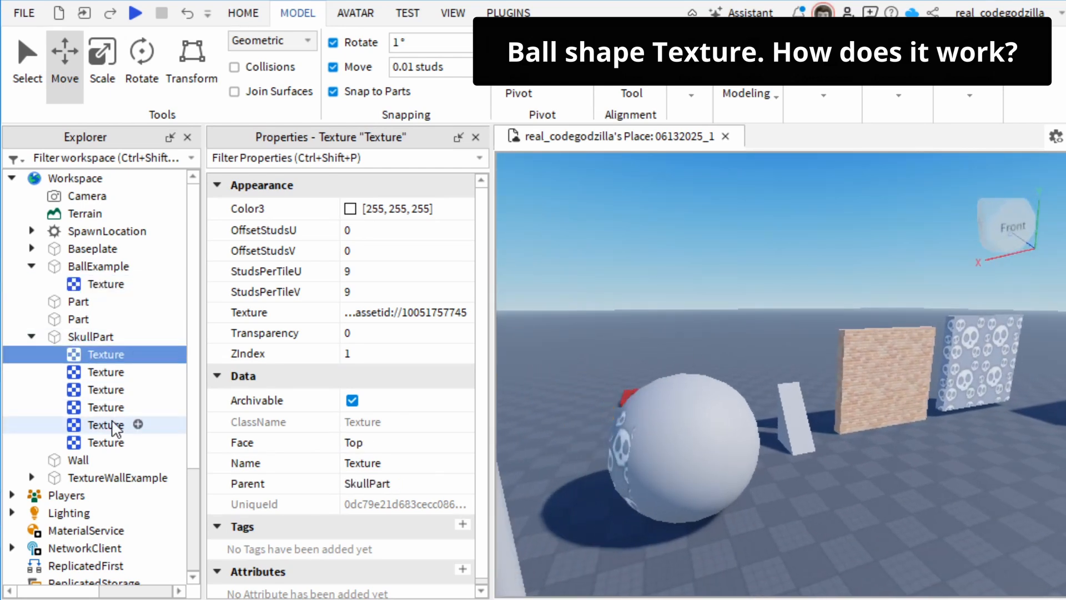
left_click(103, 444, "shift")
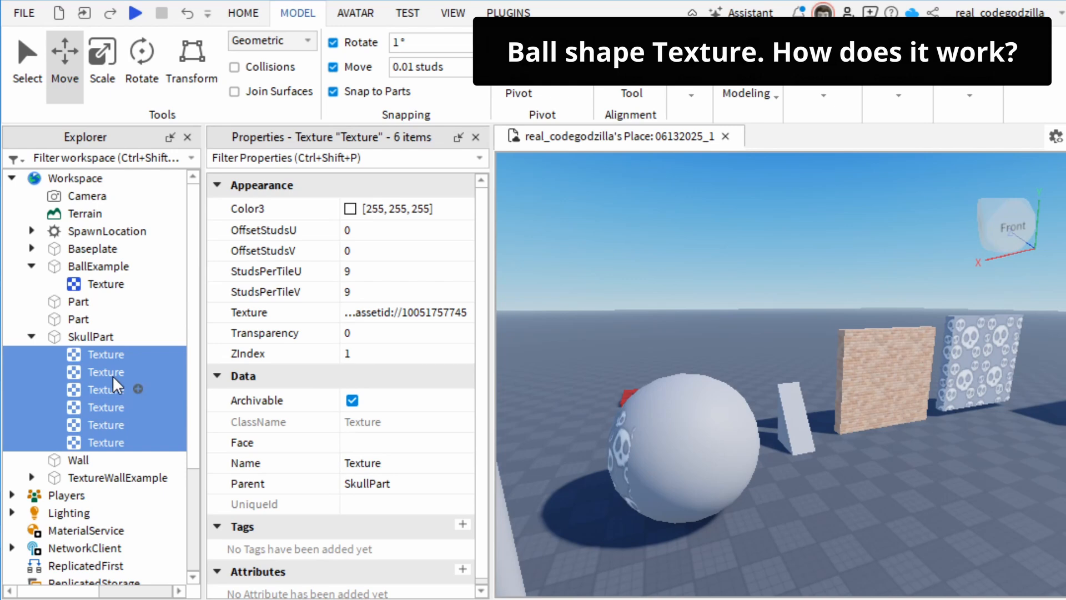
left_click(100, 283)
right_click(105, 281)
left_click(162, 391)
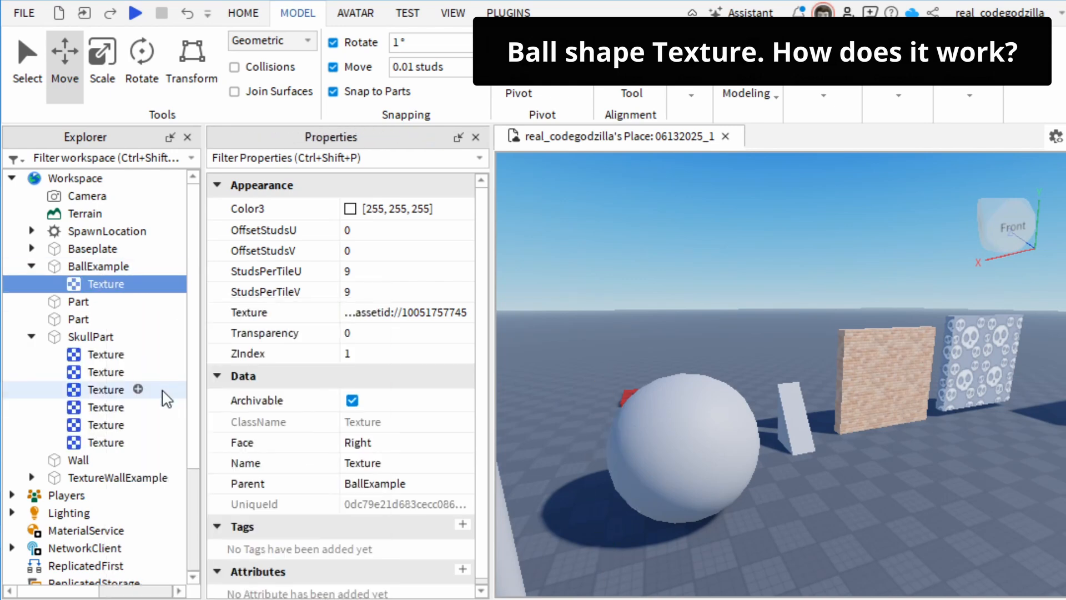
Paste the six copied Textures into BallExample and bring the ball into close view.
right_click(100, 264)
left_click(157, 317)
key("a")
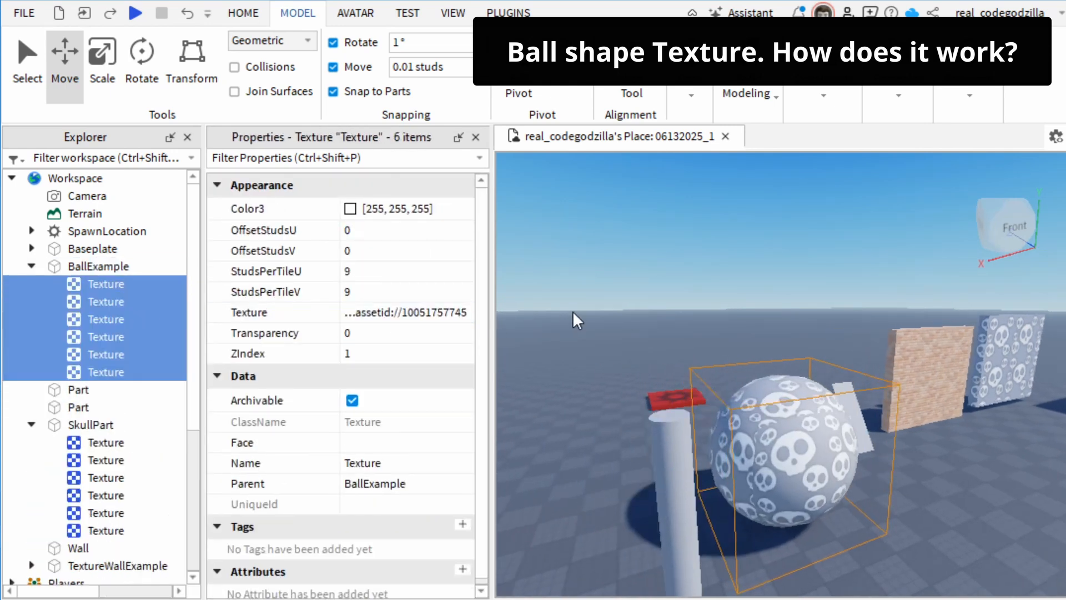
right_click_drag(573, 312, 573, 312)
key("d")
key("w")
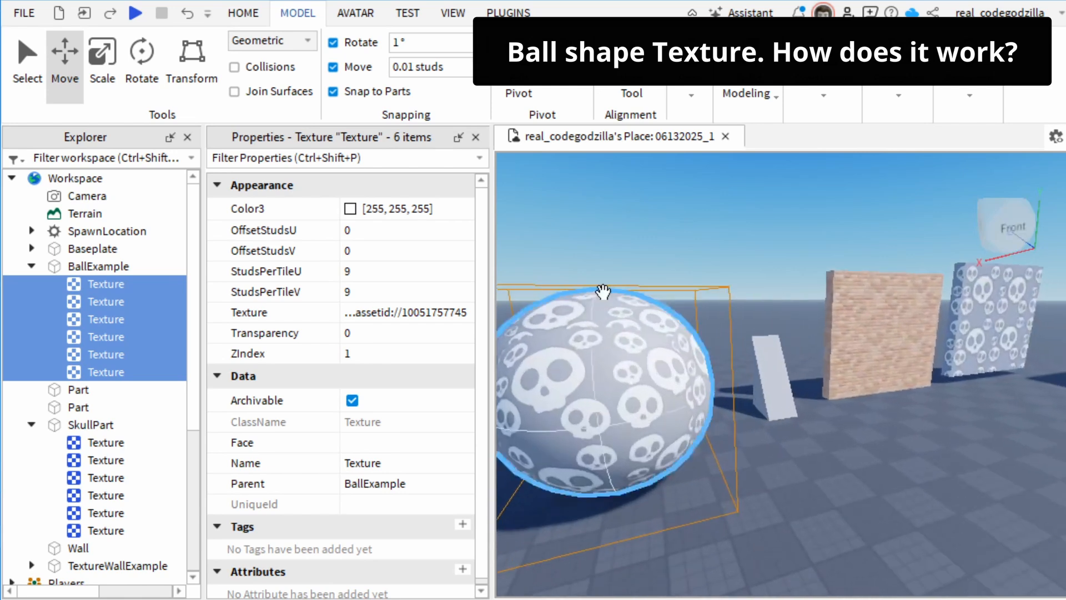
Set the Color3 of BallExample's front-face Texture to dark red, 170, 0, 0.
left_click(94, 295)
left_click(106, 285)
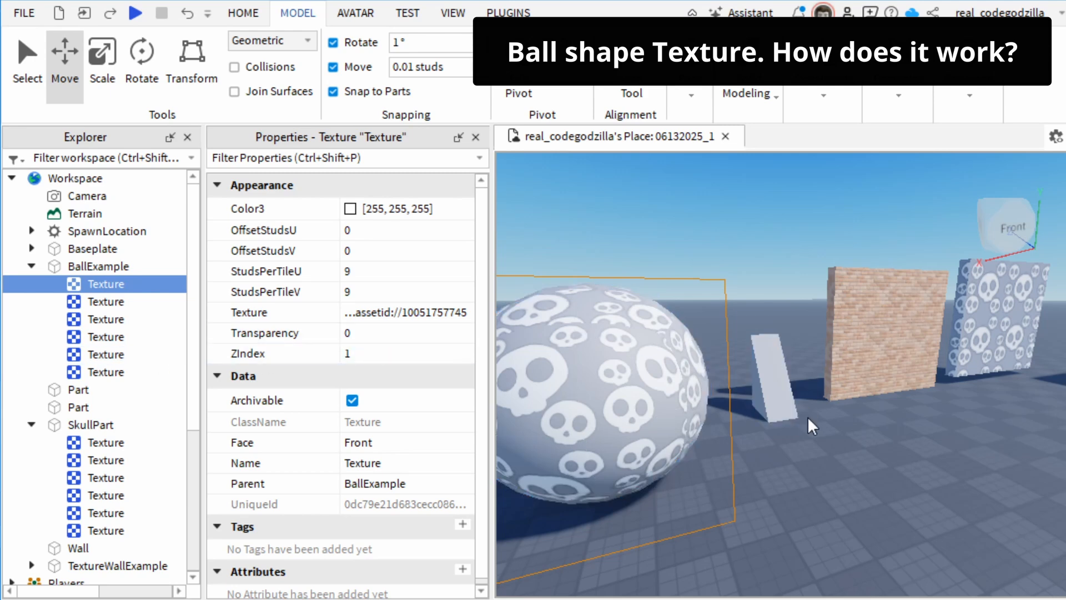
right_click_drag(808, 418, 808, 416)
key("d")
key("w")
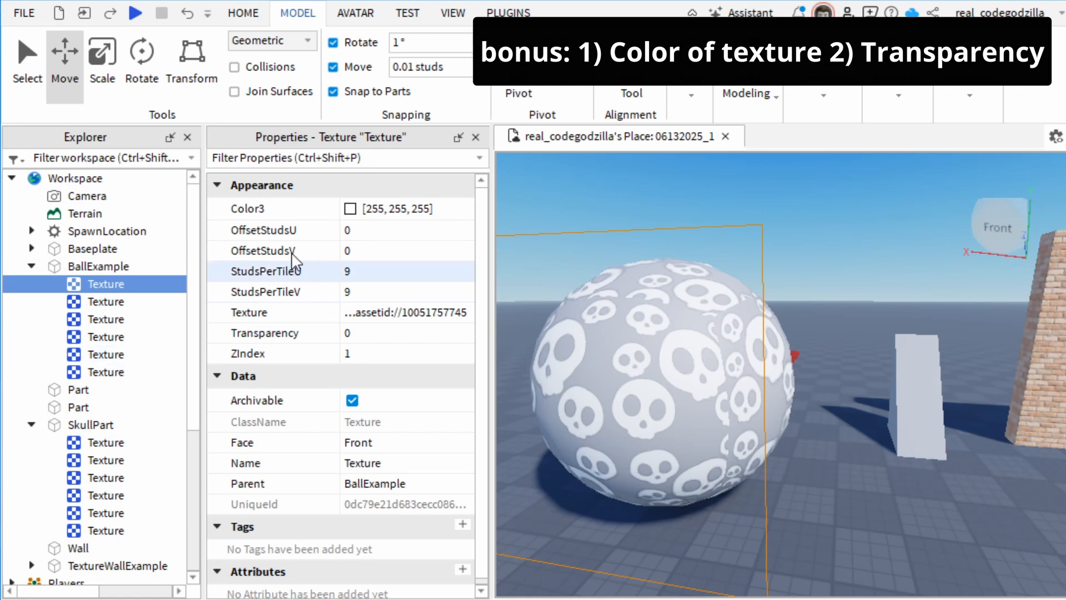
left_click(351, 209)
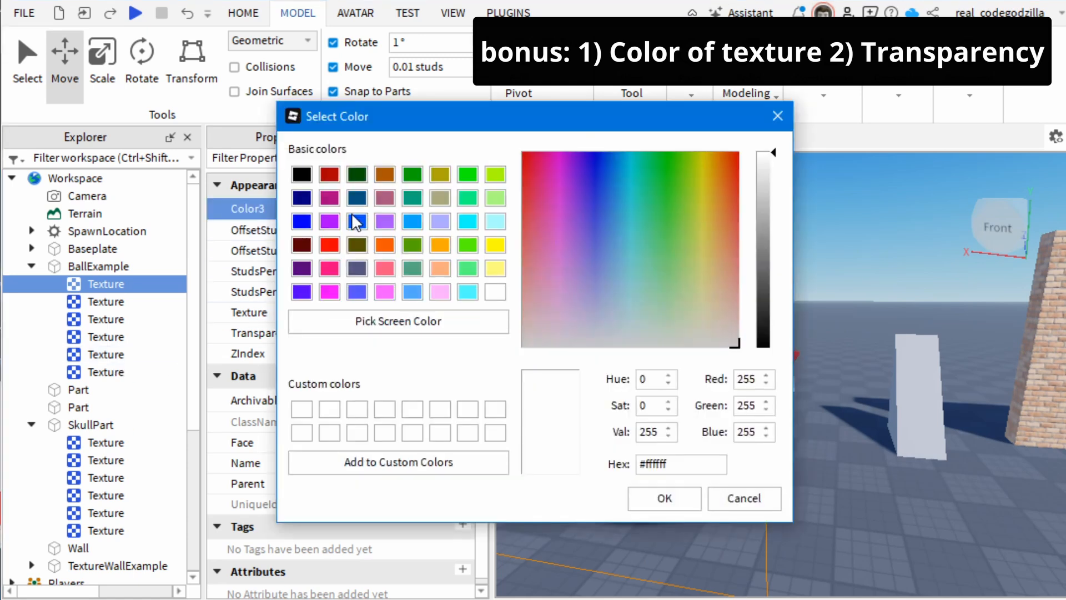
left_click(327, 178)
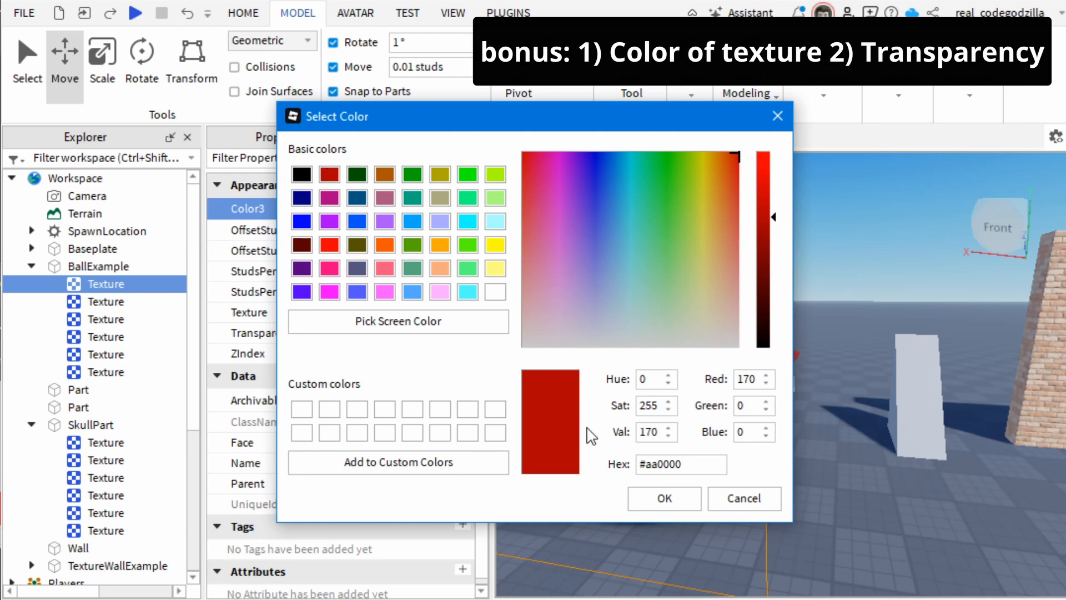
left_click(668, 500)
key("a")
right_click_drag(821, 467, 740, 407)
key("d")
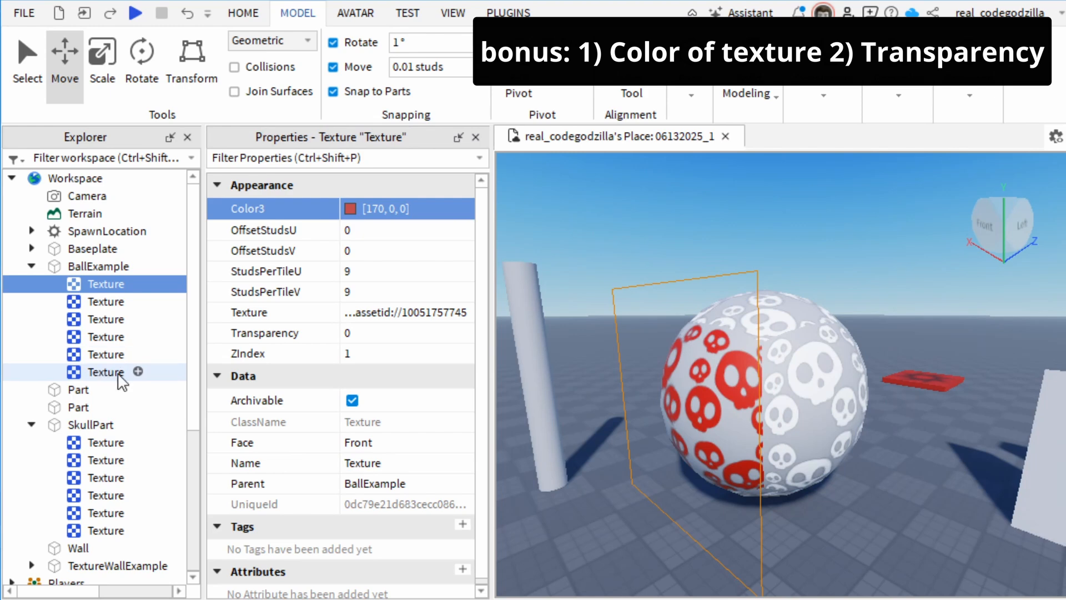
Select all six Textures of BallExample and set their Color3 to the same red, 170, 0, 0.
left_click(92, 370, "shift")
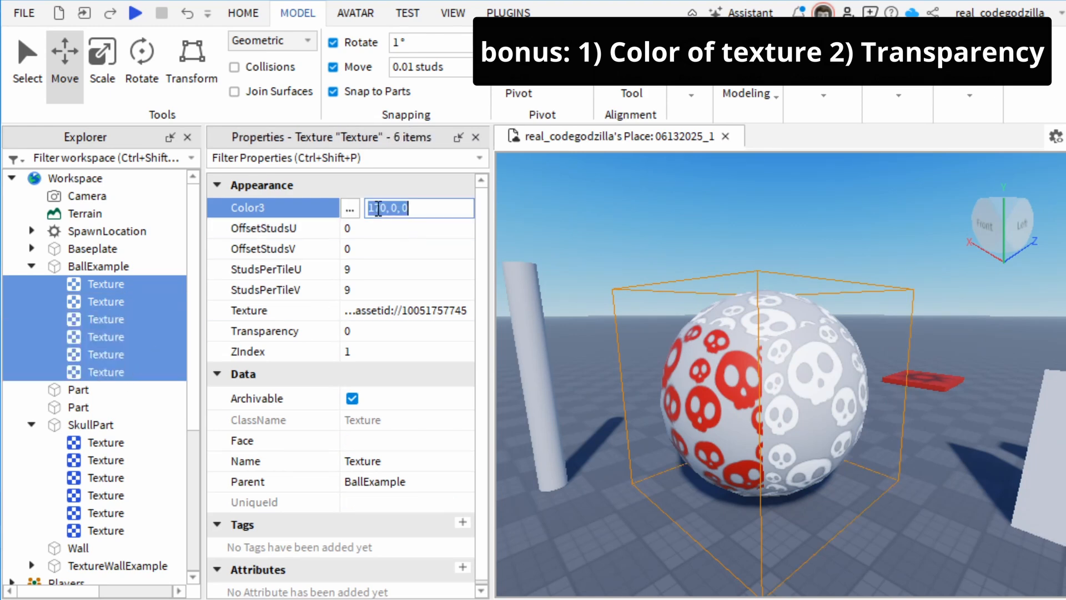
left_click(350, 210)
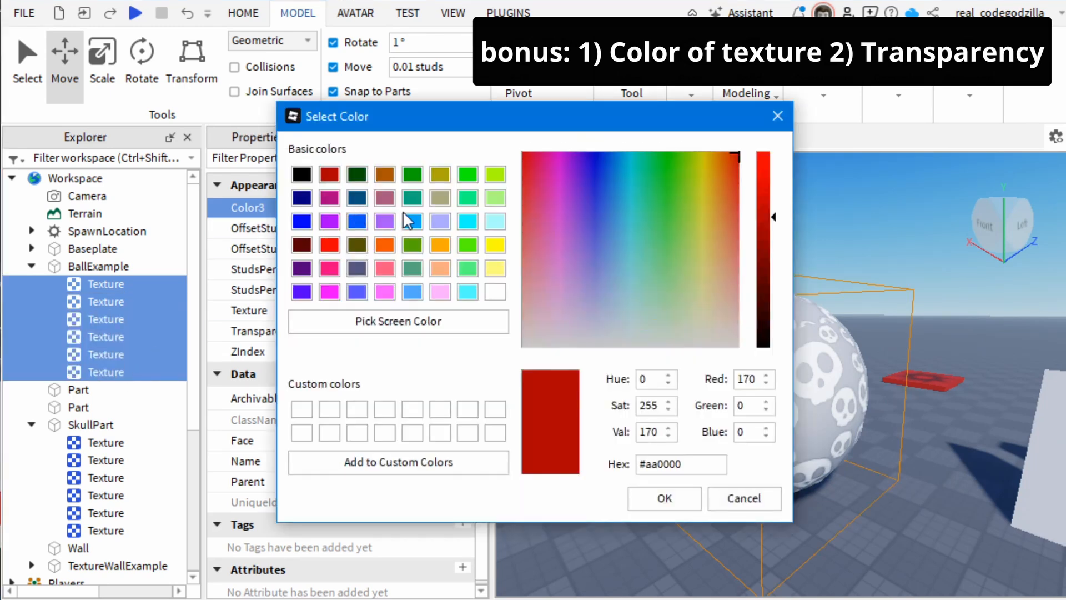
left_click(665, 498)
scroll(772, 507, "up", 3)
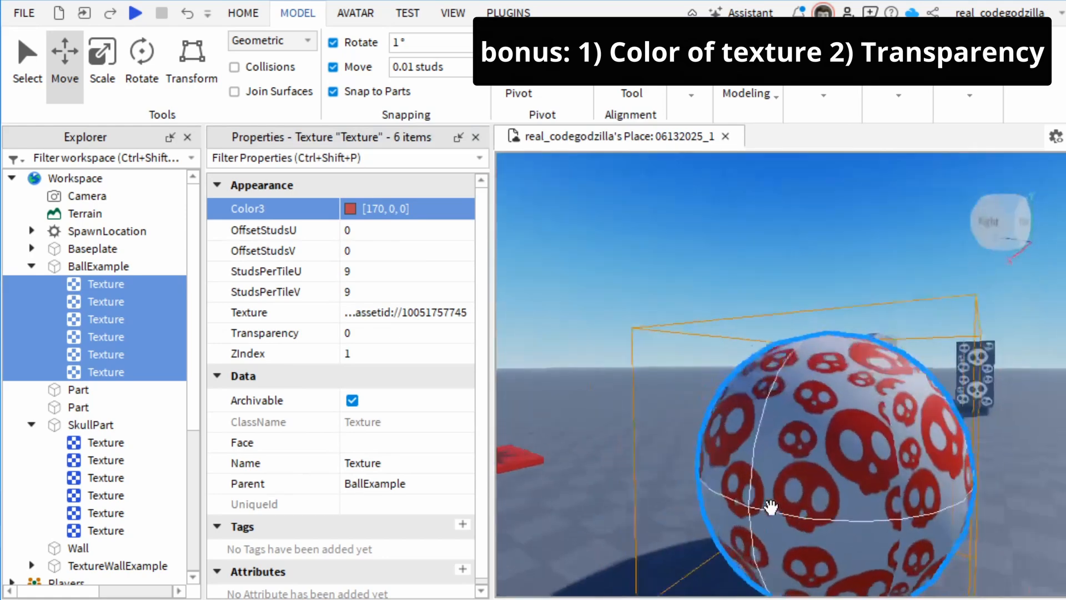
right_click_drag(772, 507, 797, 512)
key("w")
key("s")
key("w")
key("d")
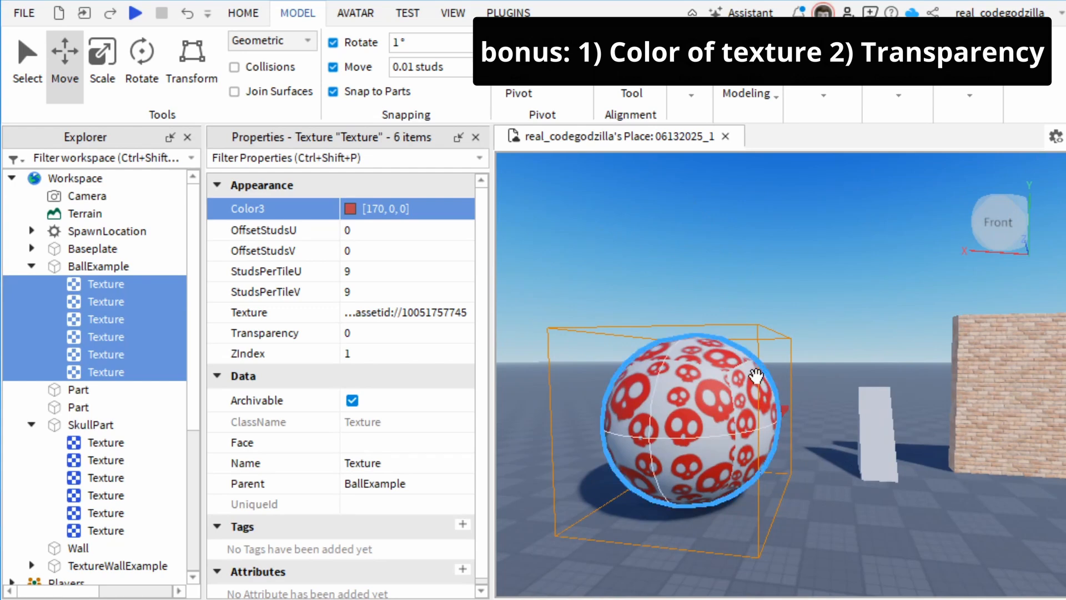
mouse_move(667, 339)
right_mouse_down()
mouse_move(683, 355)
mouse_move(655, 333)
right_mouse_up()
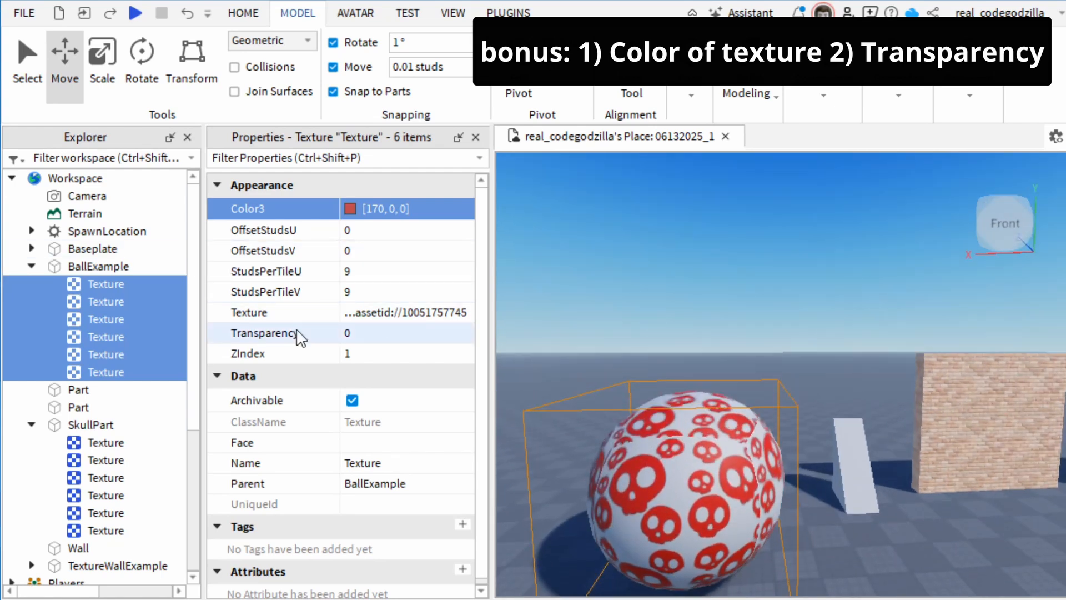
Set the Transparency of the BallExample part itself to 1.
left_click(102, 265)
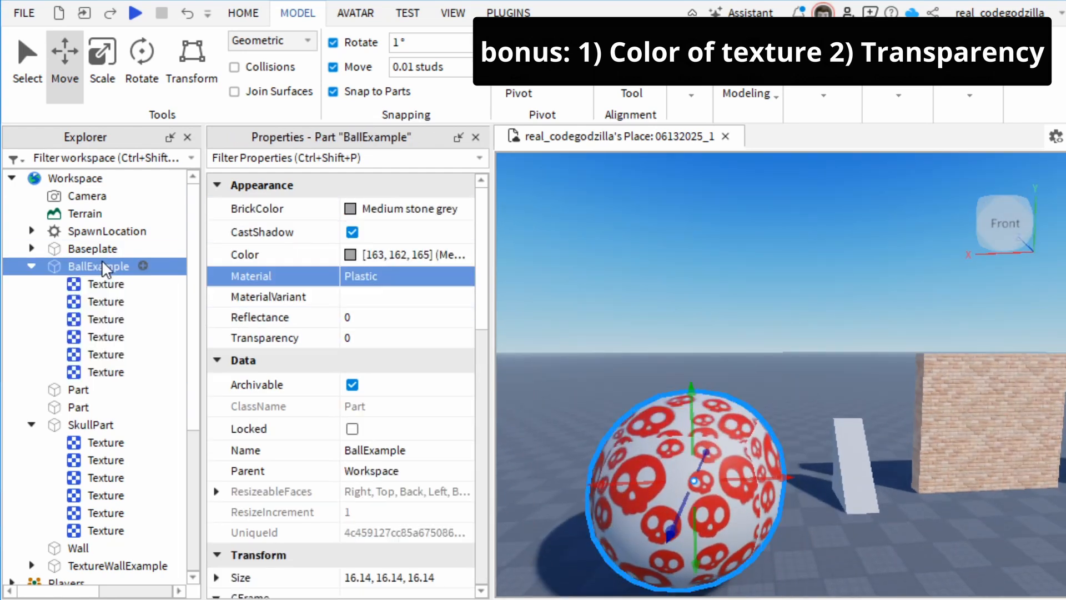
left_click(417, 341)
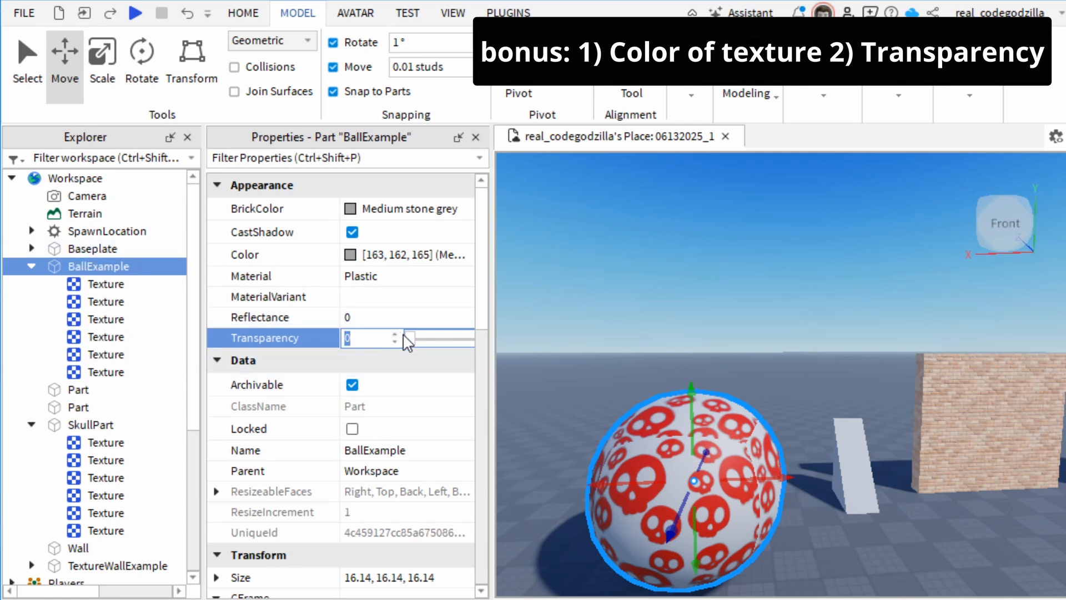
left_click_drag(417, 340, 457, 337)
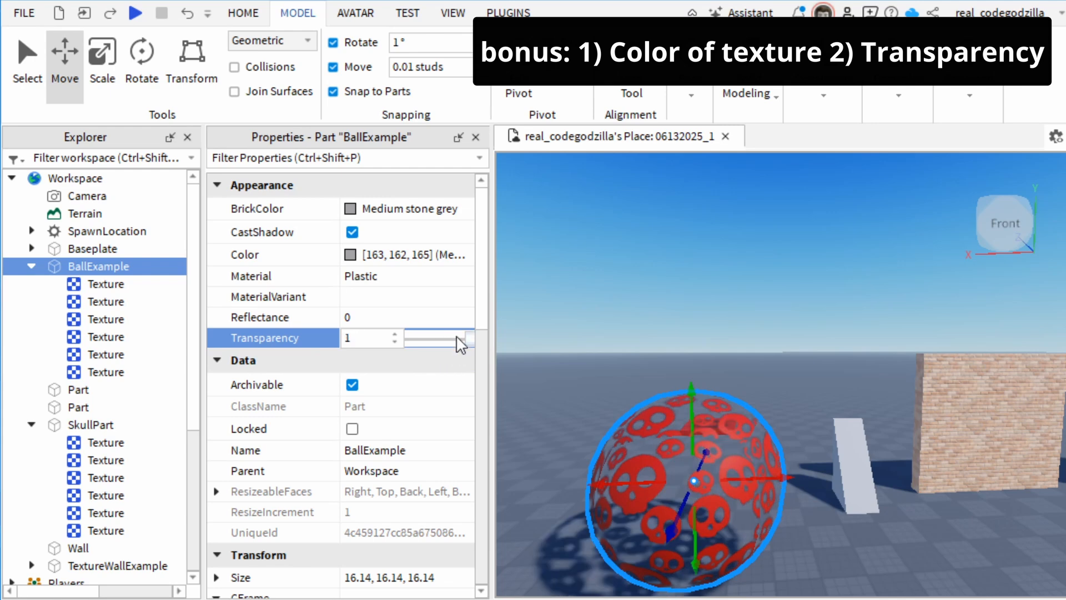
Deselect the ball and examine the red skull textures on the transparent part from several angles.
left_click(732, 304)
key("a")
right_click_drag(719, 318, 827, 338)
key("w")
key("q")
key("d")
key("a")
key("w")
key("s")
key("a")
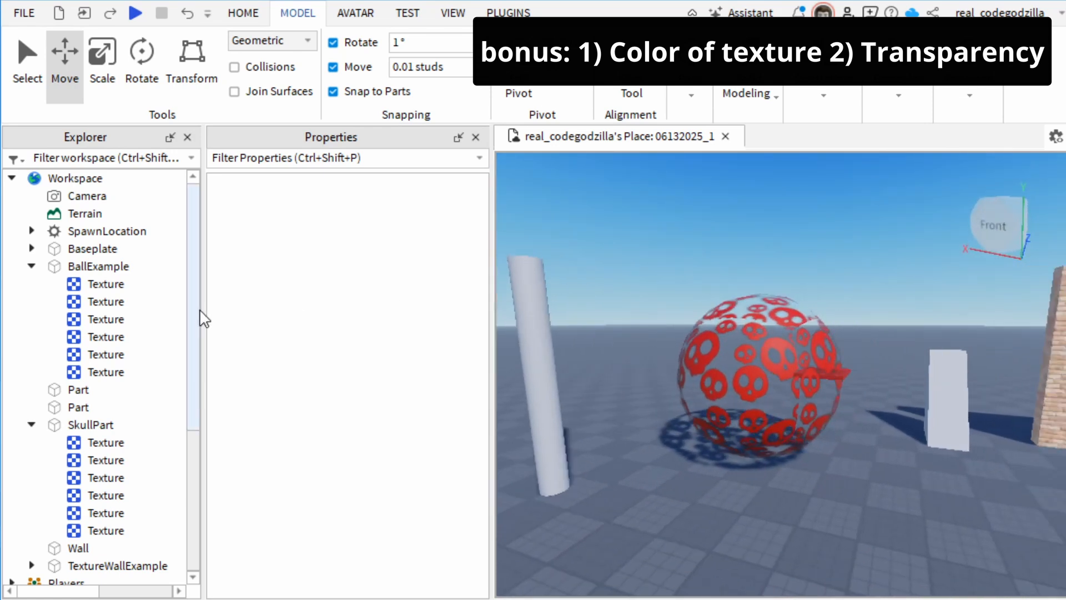
key("d")
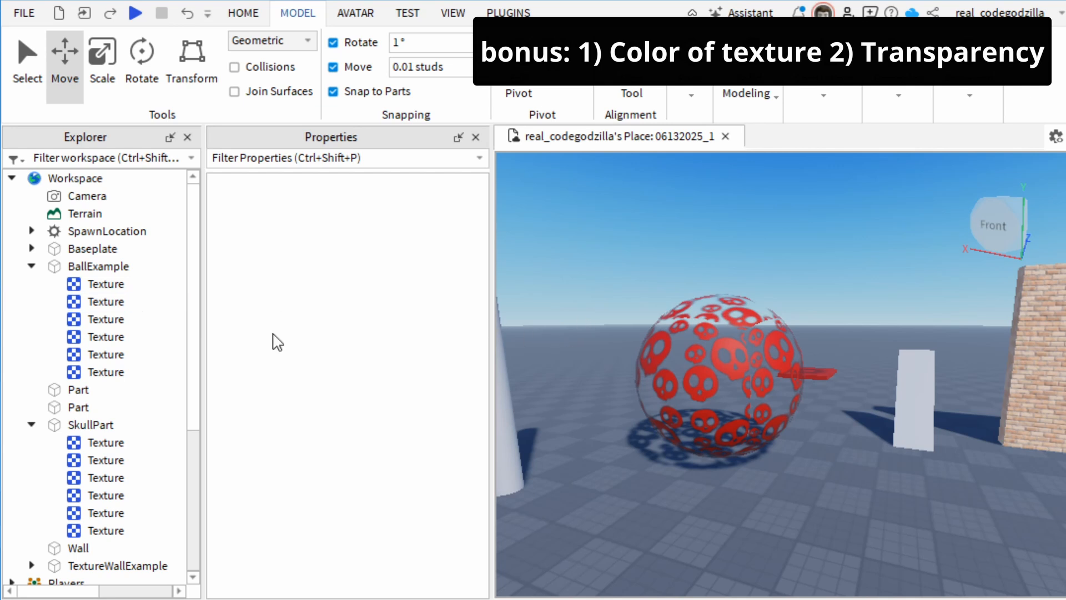
Select BallExample's six Textures and set their Transparency to 0.45.
left_click(108, 283)
left_click(108, 371, "shift")
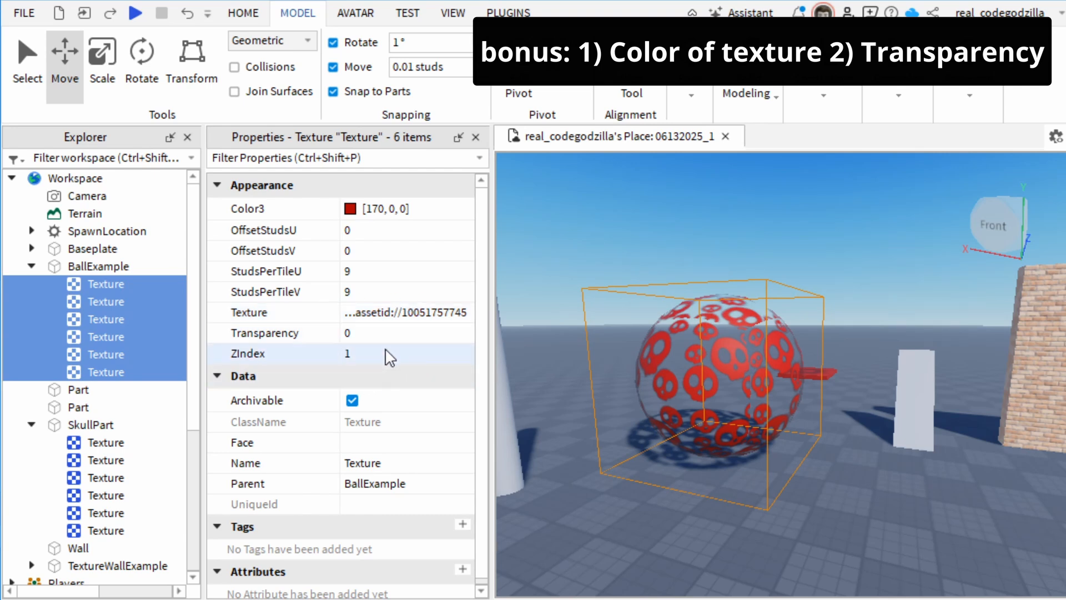
left_click(398, 336)
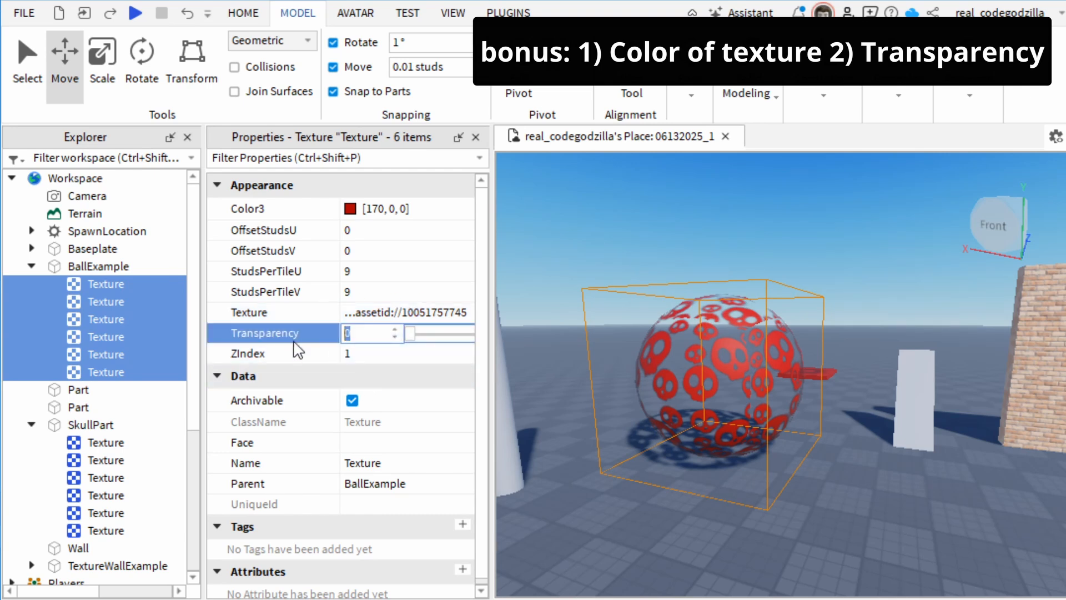
left_click_drag(409, 341, 433, 341)
scroll(704, 371, "up", 5)
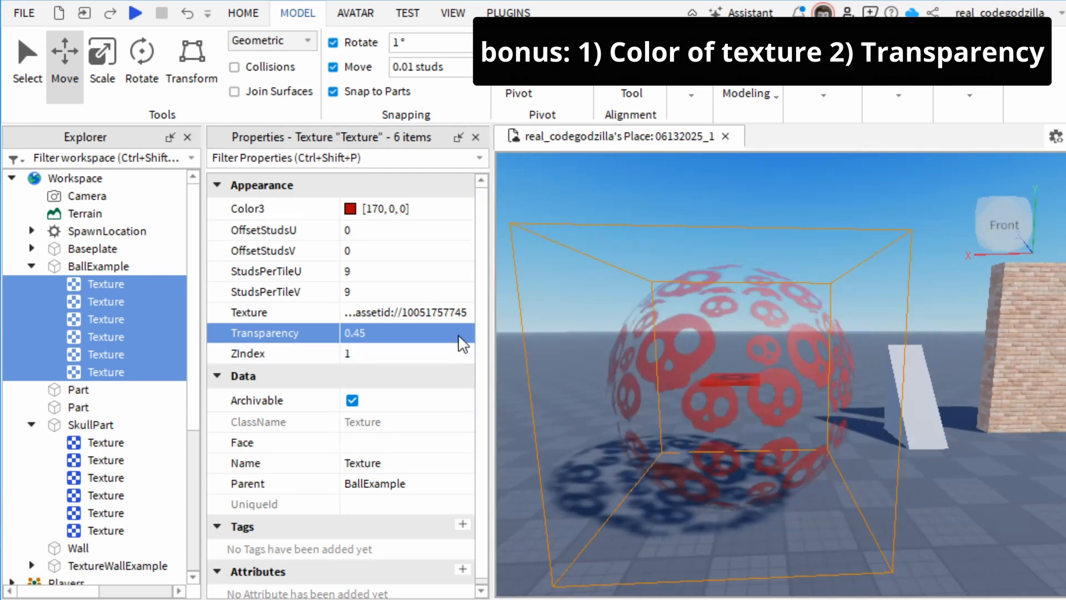
Raise the Transparency of BallExample's six Textures to 1 and lower it again to a partly transparent value.
left_click(449, 335)
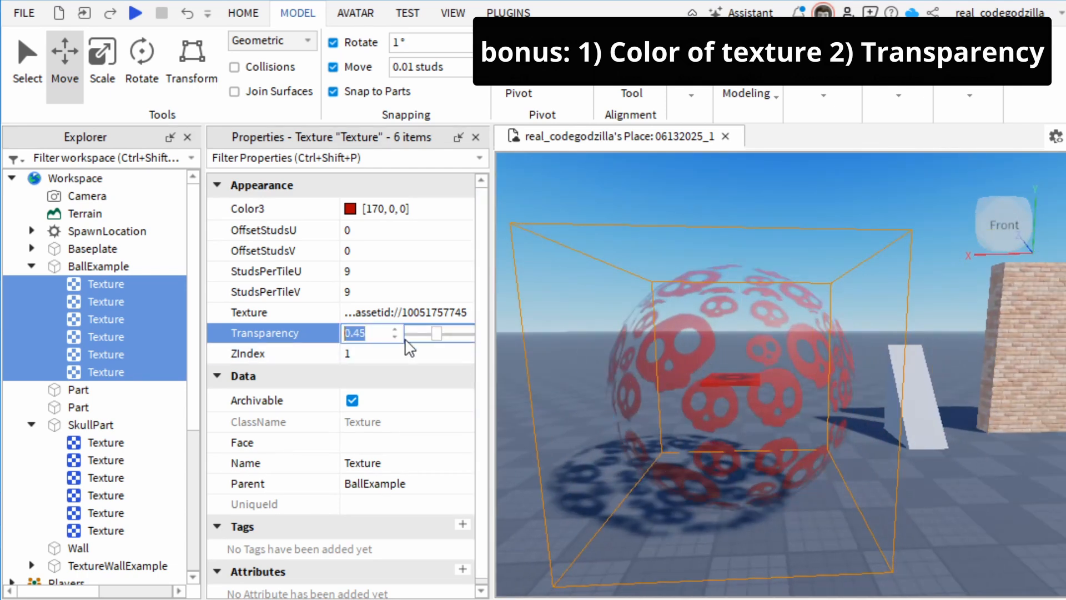
left_click_drag(435, 336, 479, 337)
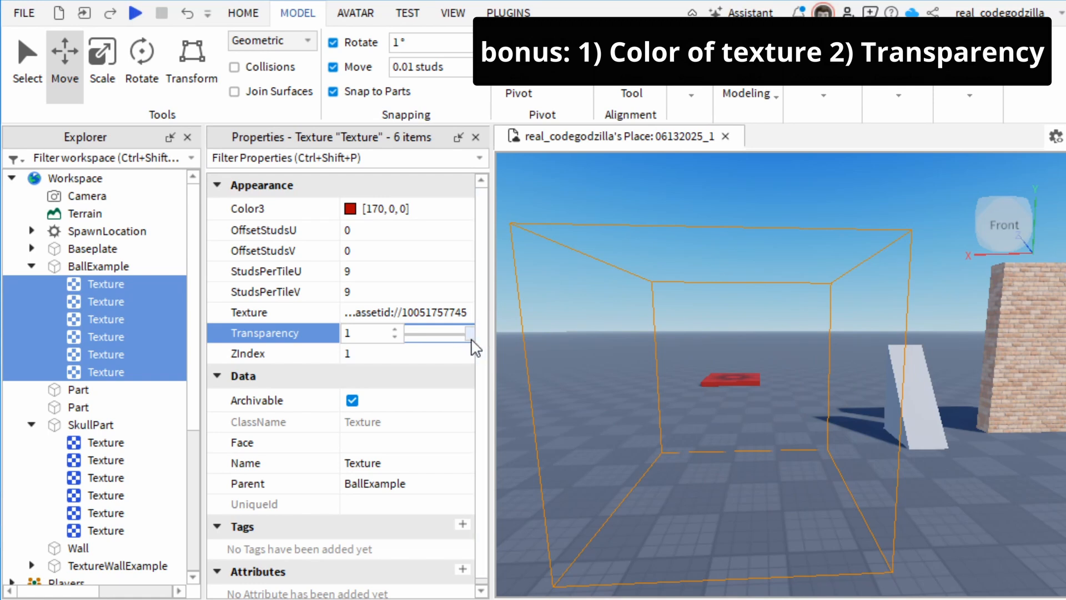
left_click_drag(471, 338, 440, 341)
left_click(901, 205)
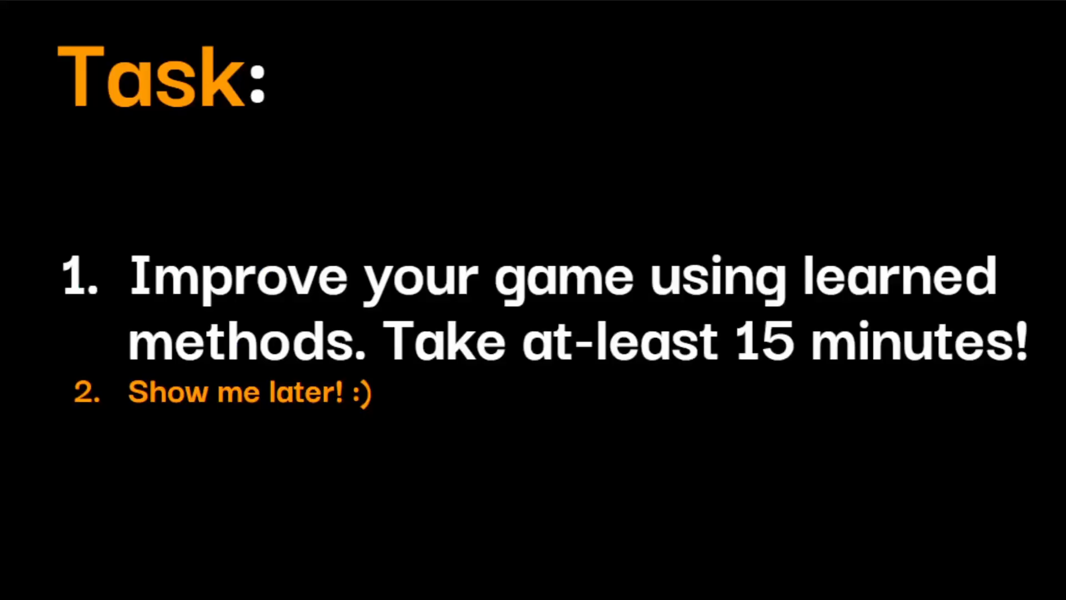